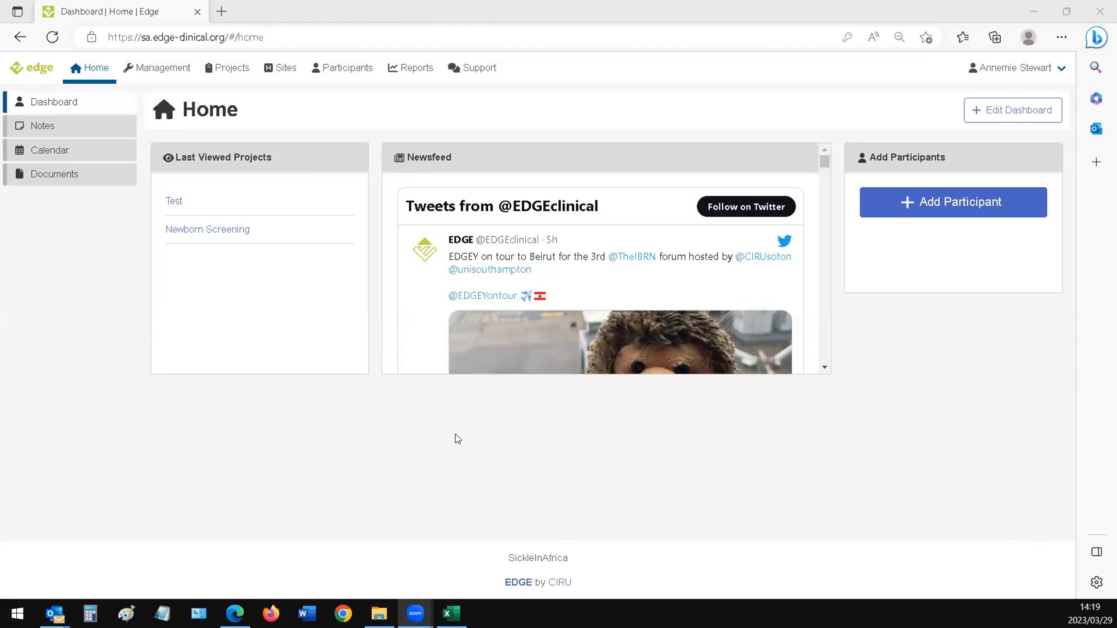
# Open the Newborn Screening project's documents and open the file 2022-12-10-NBS_Protocol.docx in Word
pyautogui.click(232, 73)
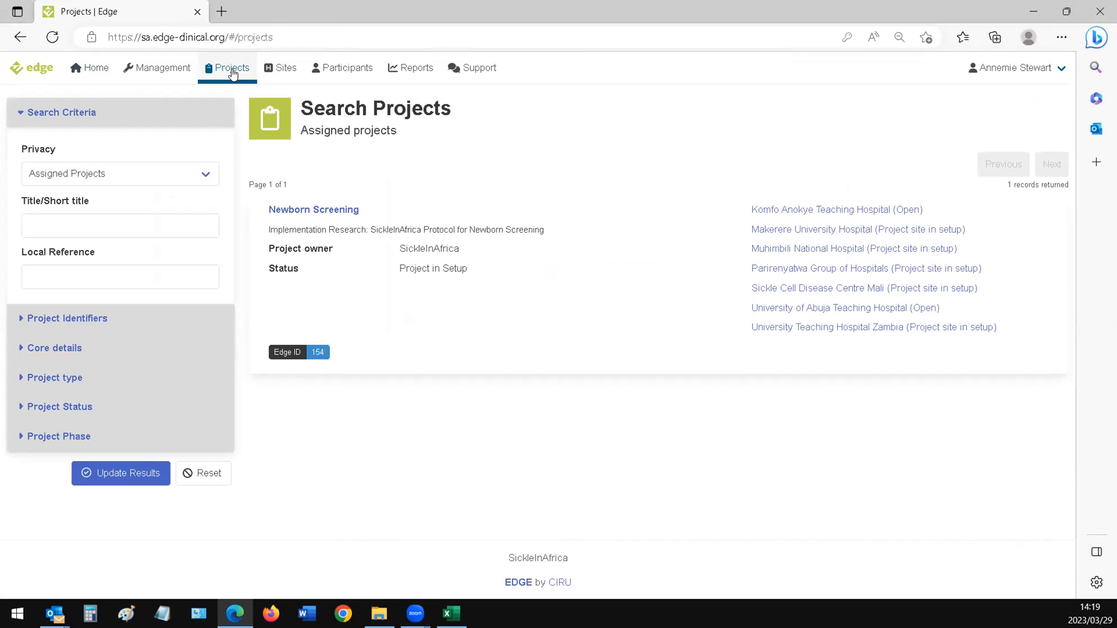
pyautogui.click(309, 214)
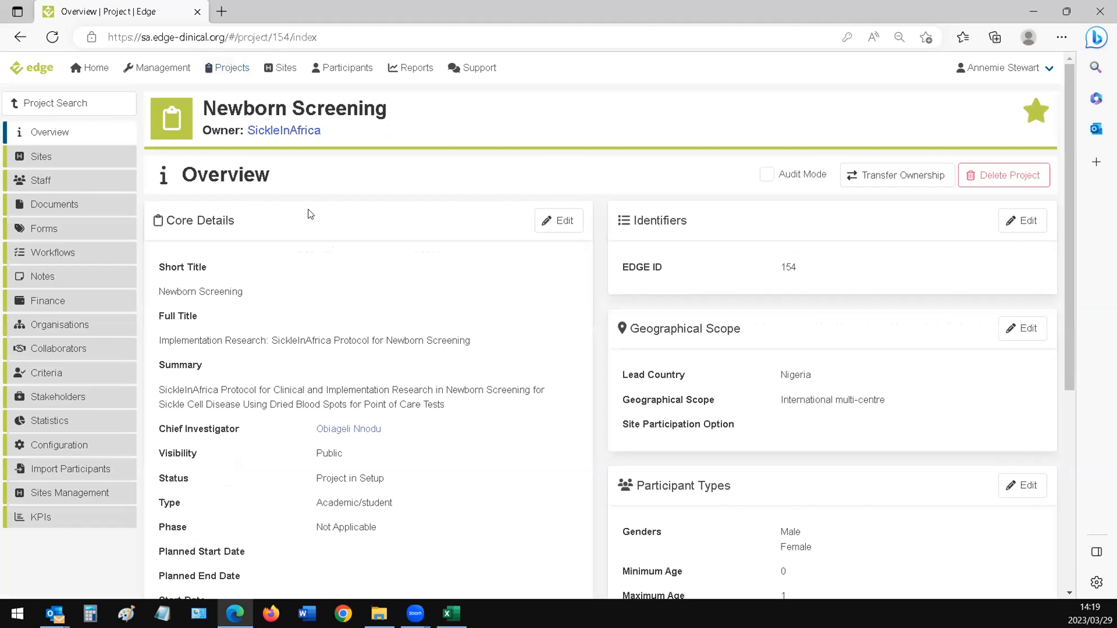
pyautogui.click(69, 206)
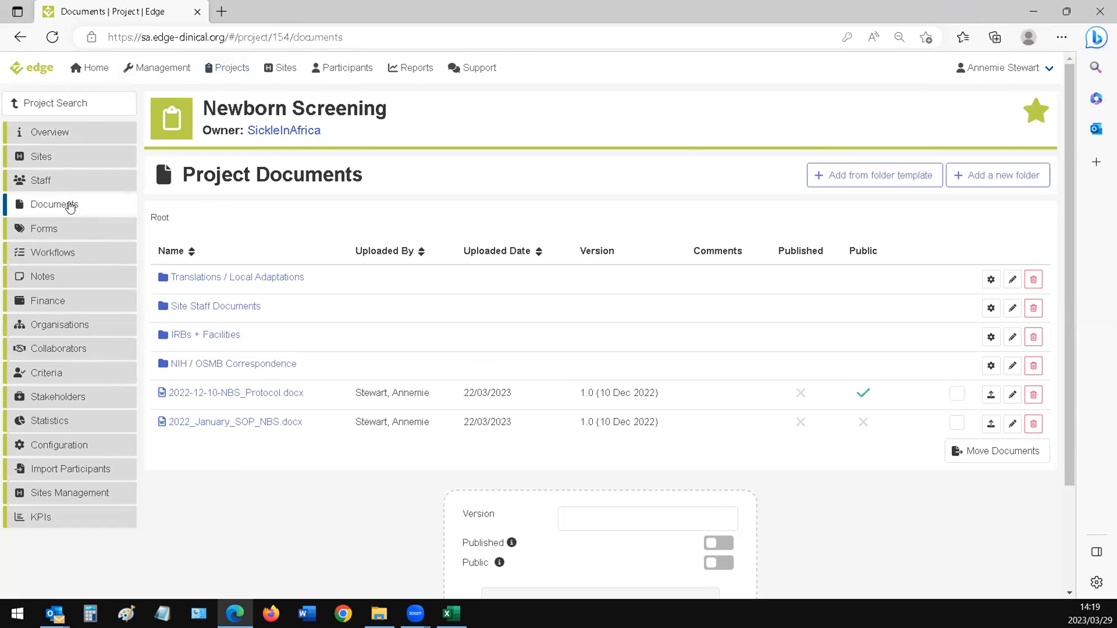
pyautogui.click(252, 395)
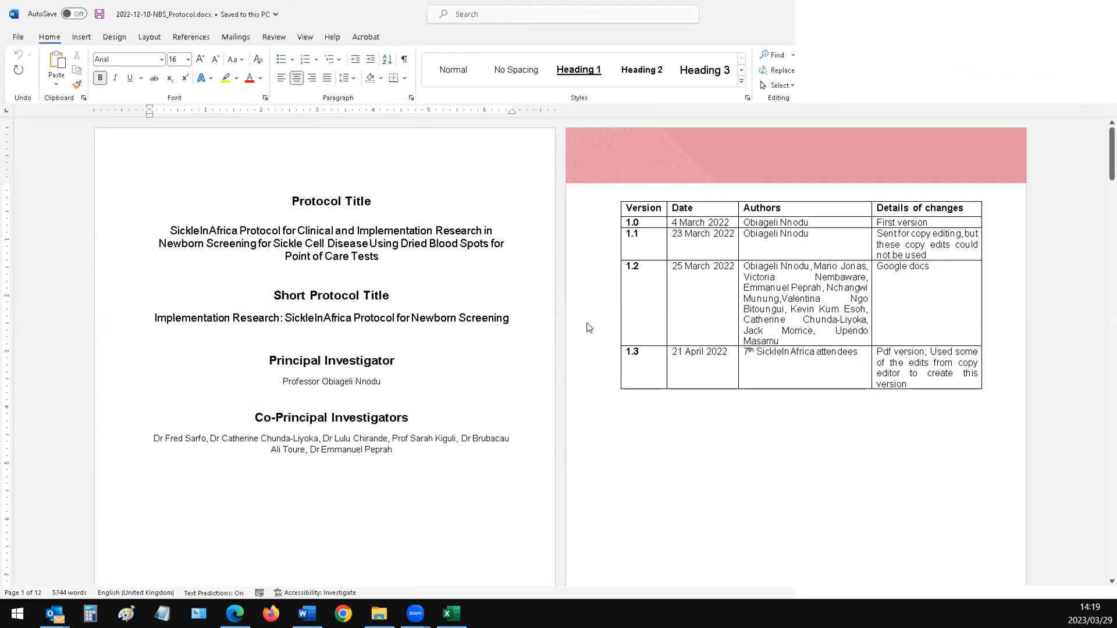
# Look through the protocol from the title page past the contents, glossary, abstract, and aims and objectives to the recruitment flow chart
pyautogui.scroll(-10, 745, 326)
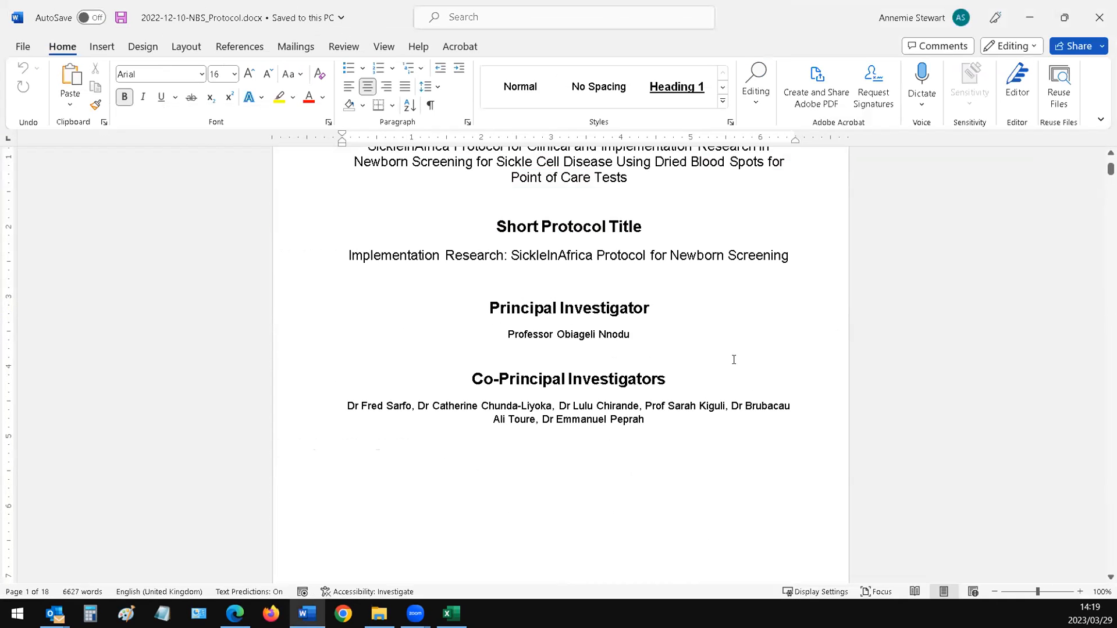
pyautogui.scroll(-12, 710, 411)
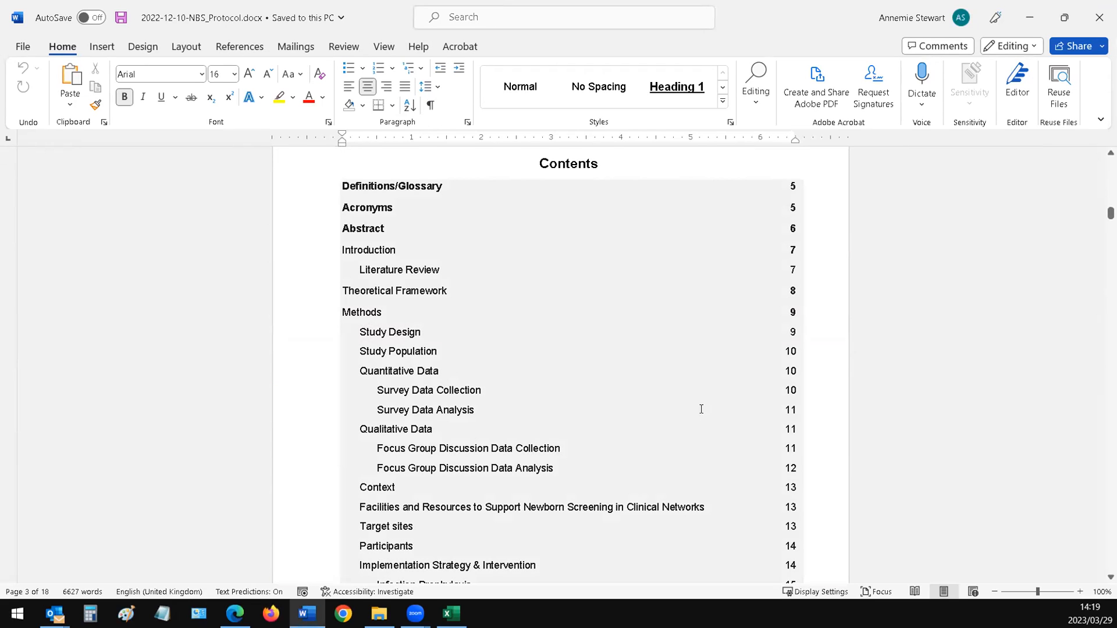
pyautogui.scroll(-10, 701, 409)
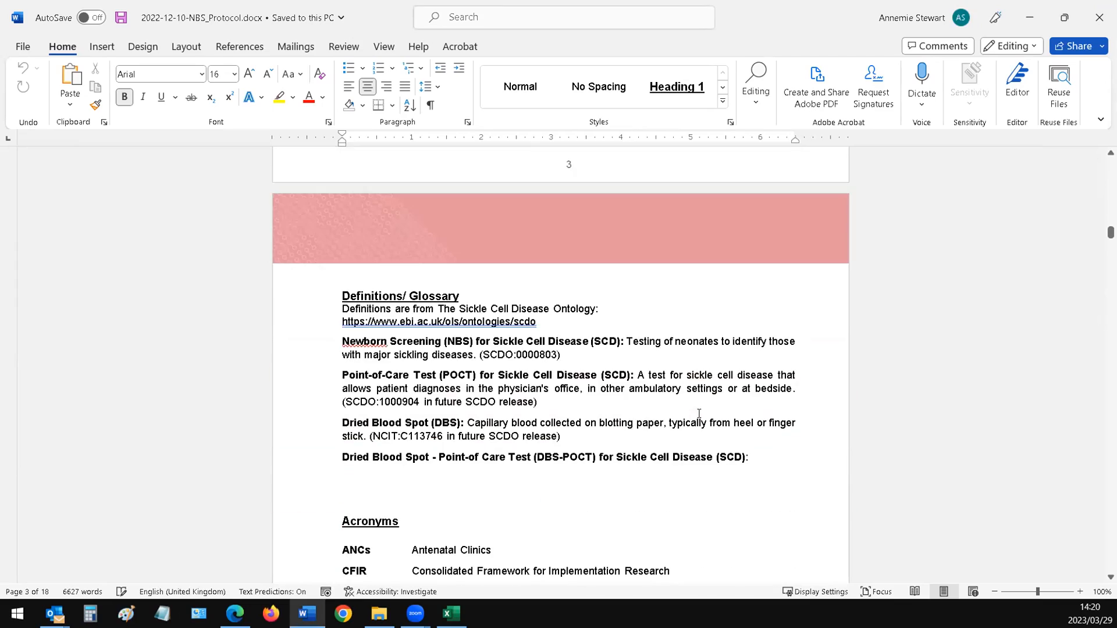
pyautogui.scroll(-15, 699, 413)
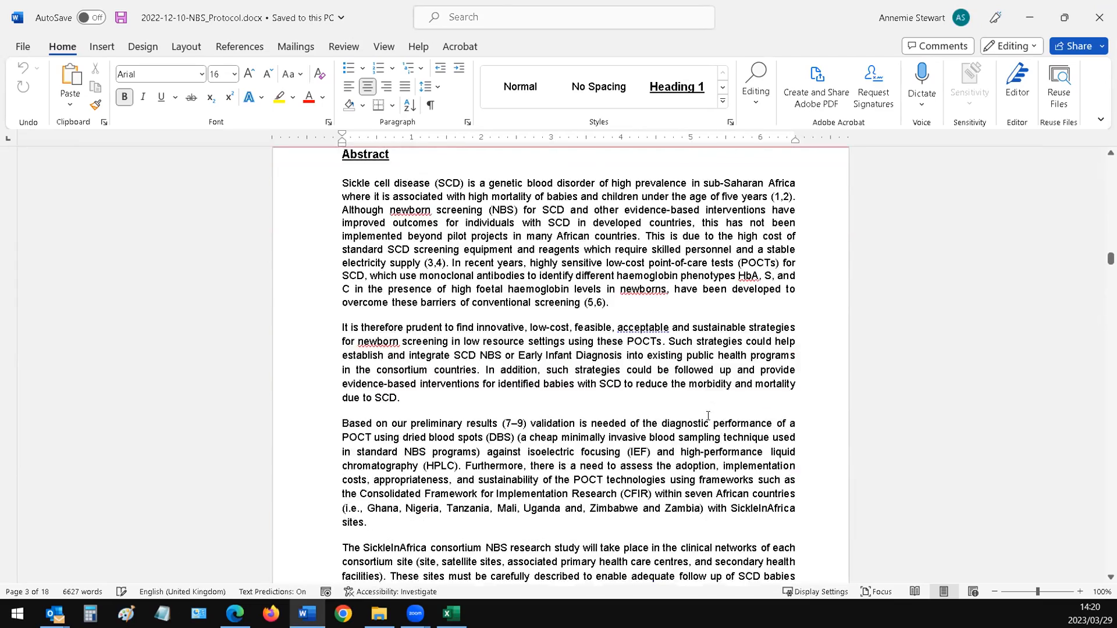
pyautogui.scroll(-20, 701, 413)
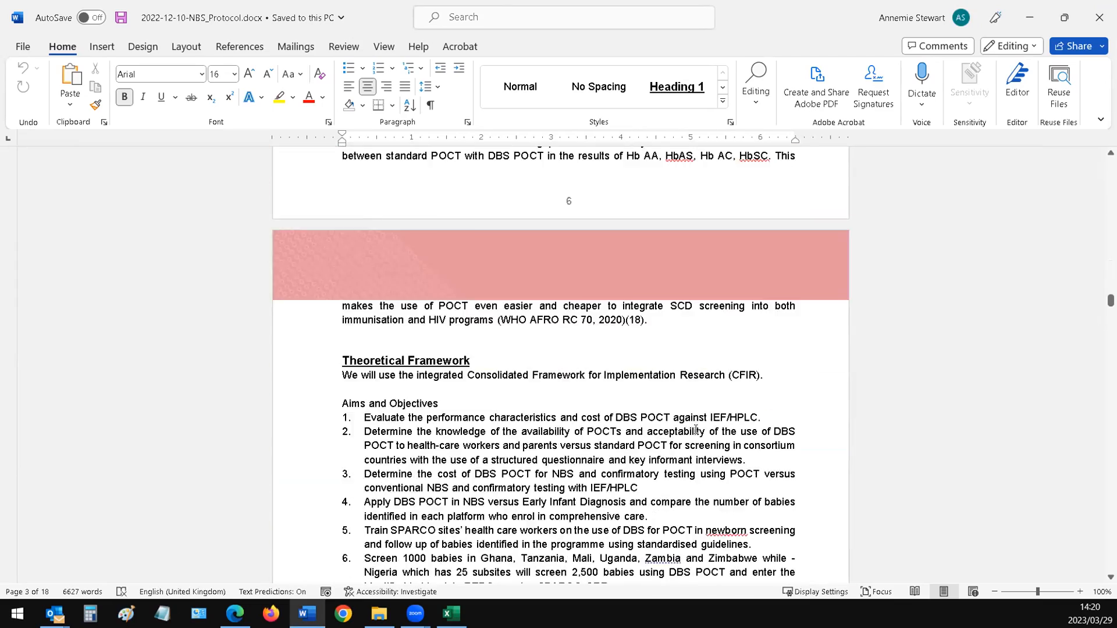
pyautogui.scroll(-1, 694, 424)
pyautogui.scroll(3, 694, 424)
pyautogui.scroll(-10, 694, 424)
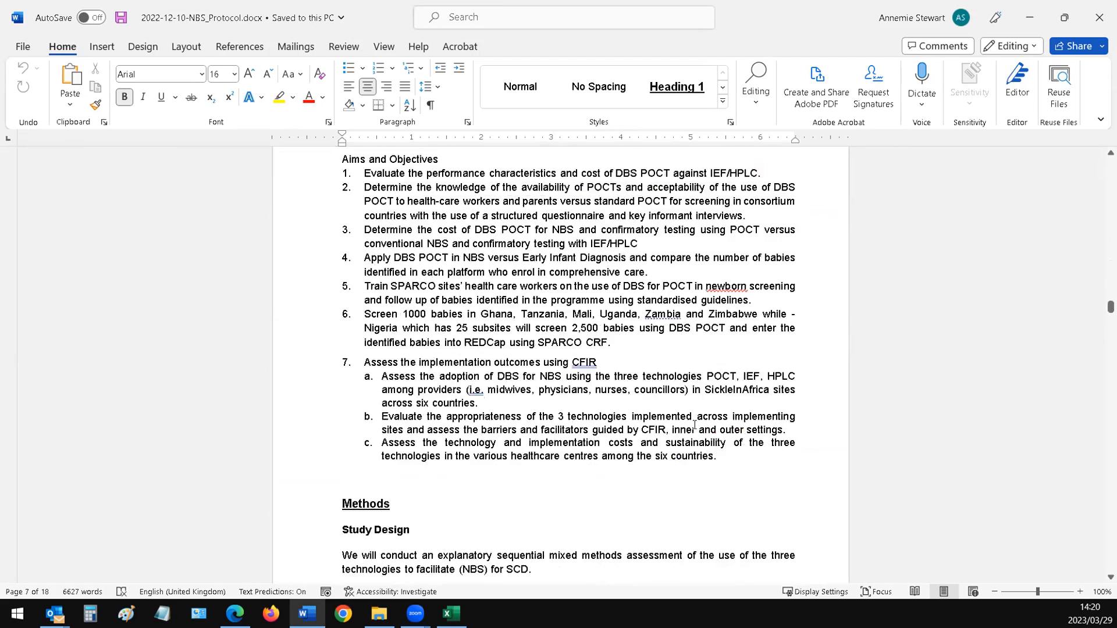
pyautogui.scroll(-10, 694, 424)
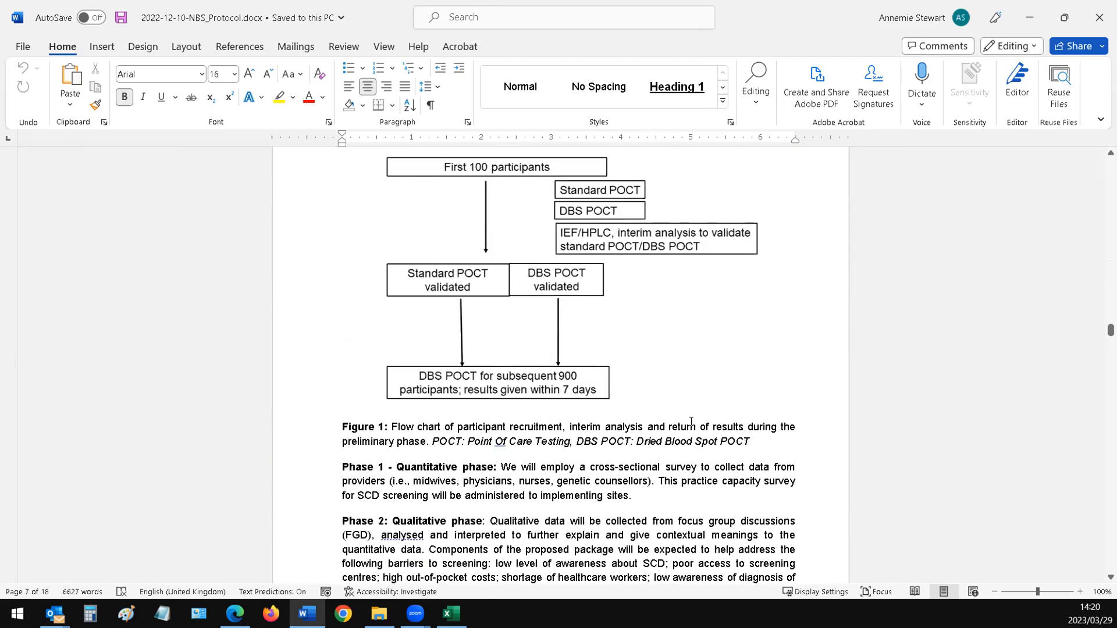
# Read on through the protocol's participants, implementation strategy, infection prophylaxis and evaluation of methods sections up to the references
pyautogui.scroll(-20, 691, 421)
pyautogui.scroll(-20, 671, 416)
pyautogui.scroll(-10, 653, 438)
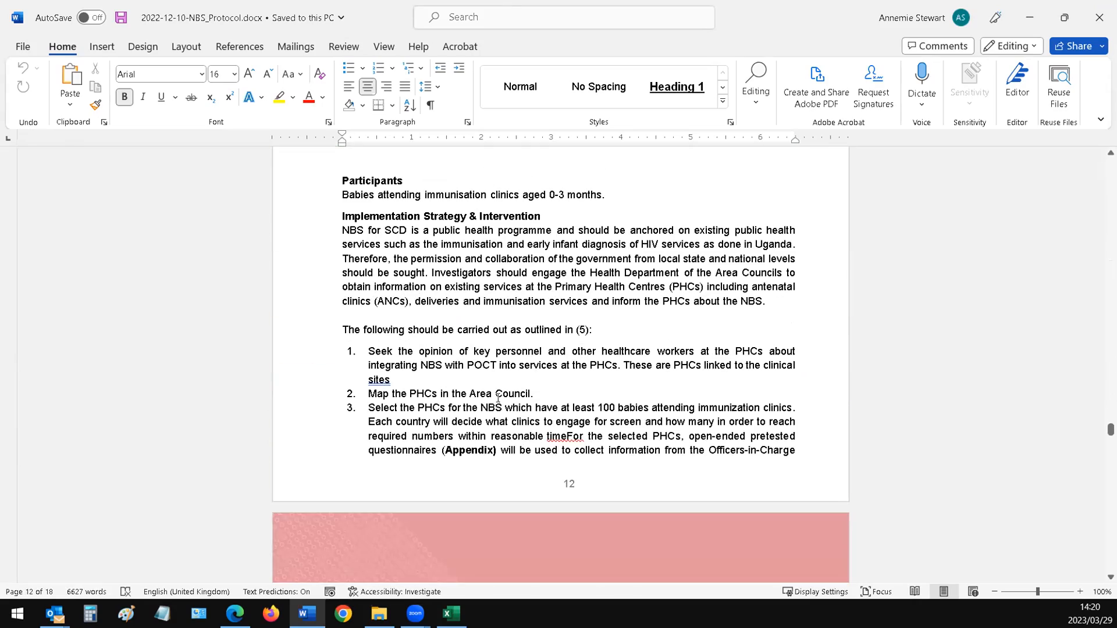
pyautogui.click(675, 318)
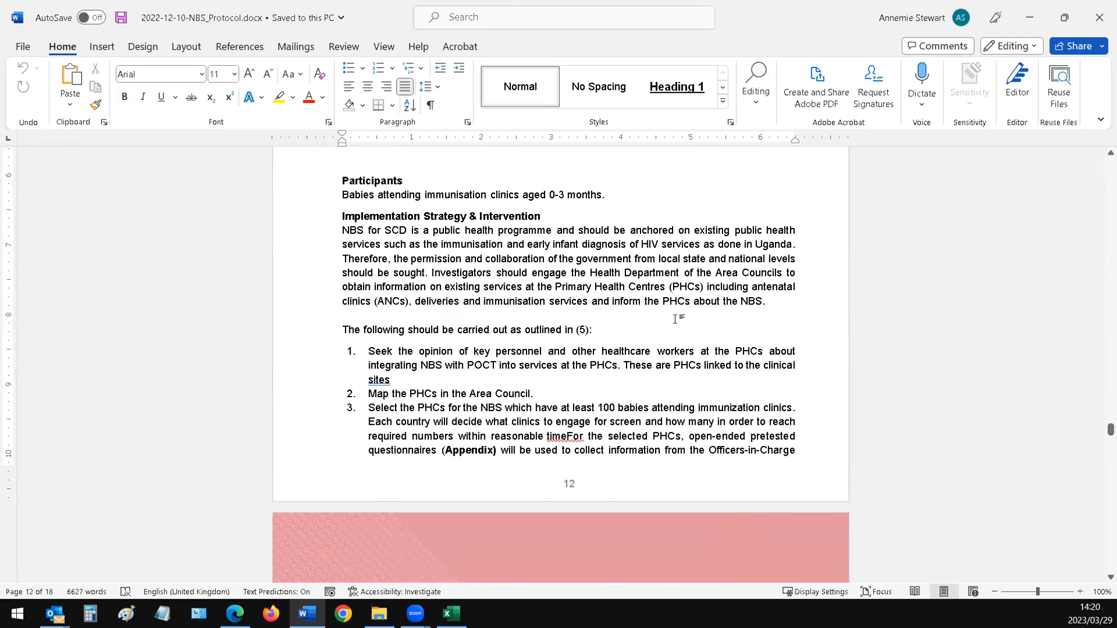
pyautogui.press('pagedown')
pyautogui.press('pagedown')
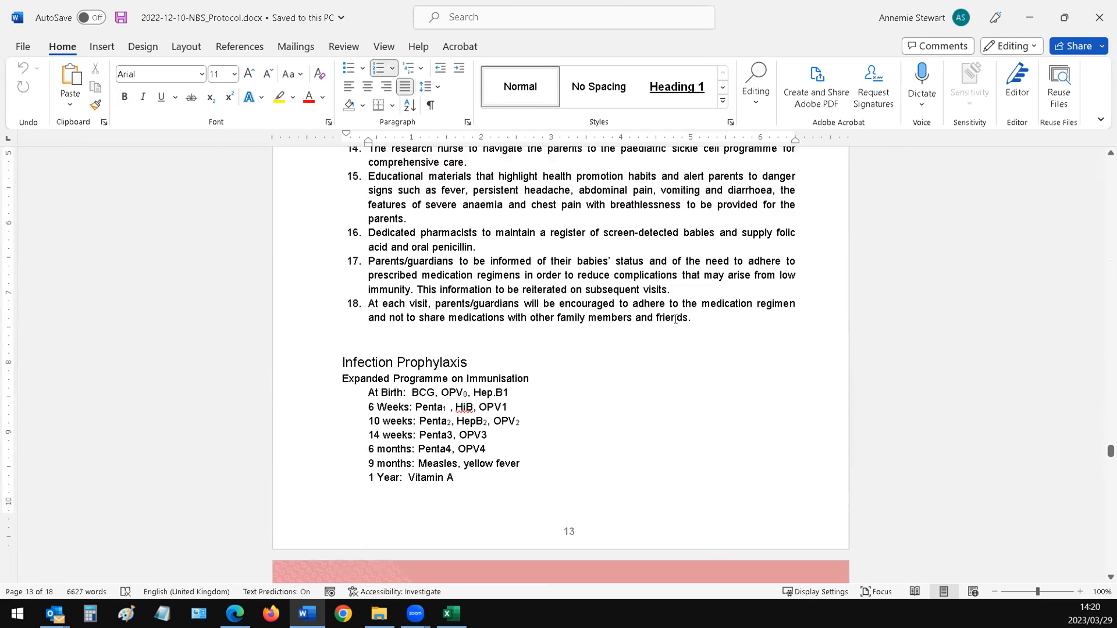
pyautogui.press('pagedown')
pyautogui.press('pagedown')
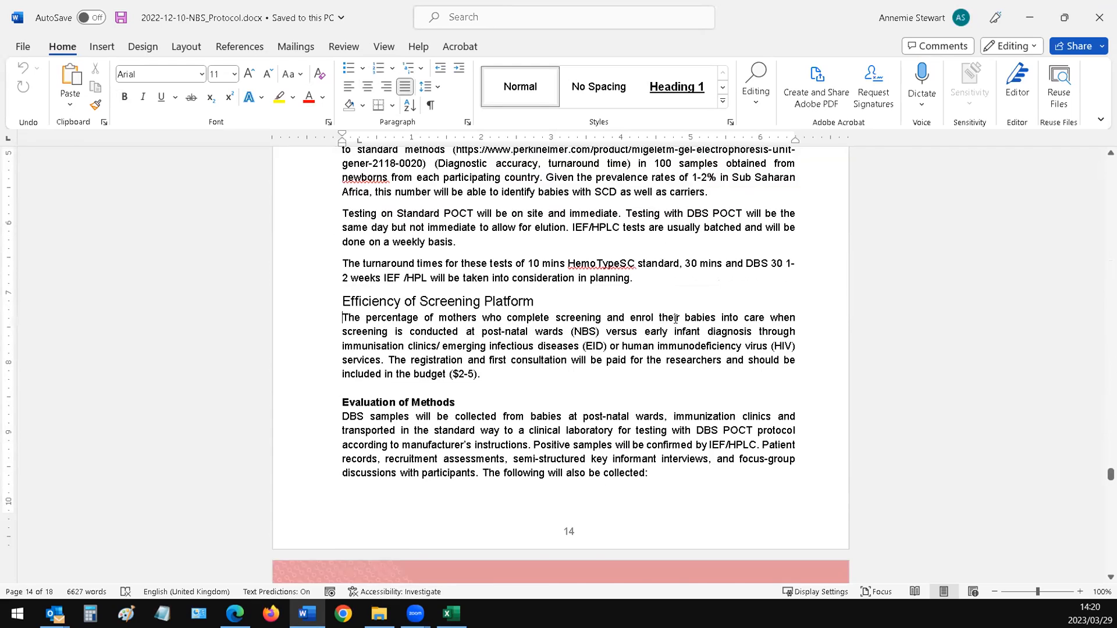
pyautogui.press('pagedown')
pyautogui.press('pagedown')
pyautogui.press('pagedown')
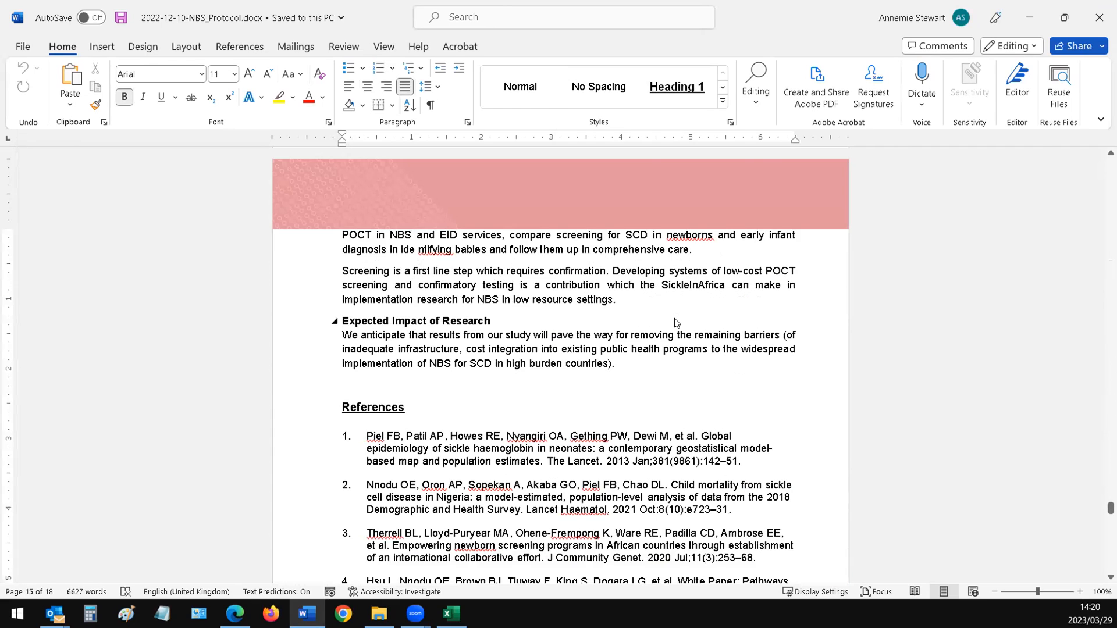
# Skim the protocol's references, go back to the antibiotics and malaria prophylaxis sections, and leave the document for the project documents page
pyautogui.press('pagedown')
pyautogui.press('pagedown')
pyautogui.press('pagedown')
pyautogui.press('pagedown')
pyautogui.press('pageup')
pyautogui.press('pageup')
pyautogui.press('pageup')
pyautogui.press('pageup')
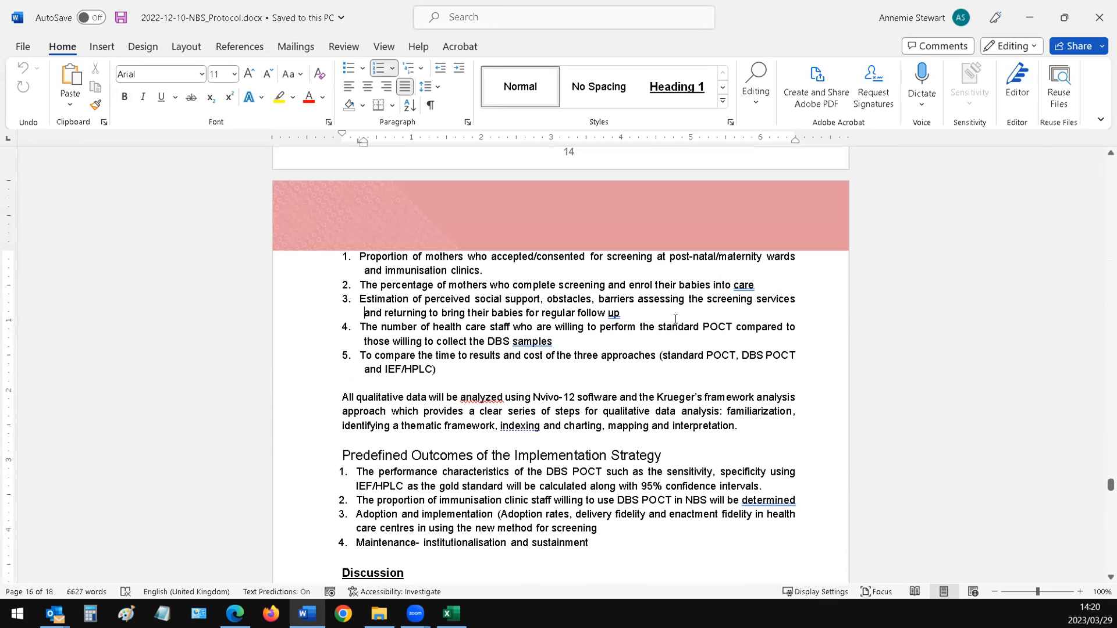
pyautogui.press('pageup')
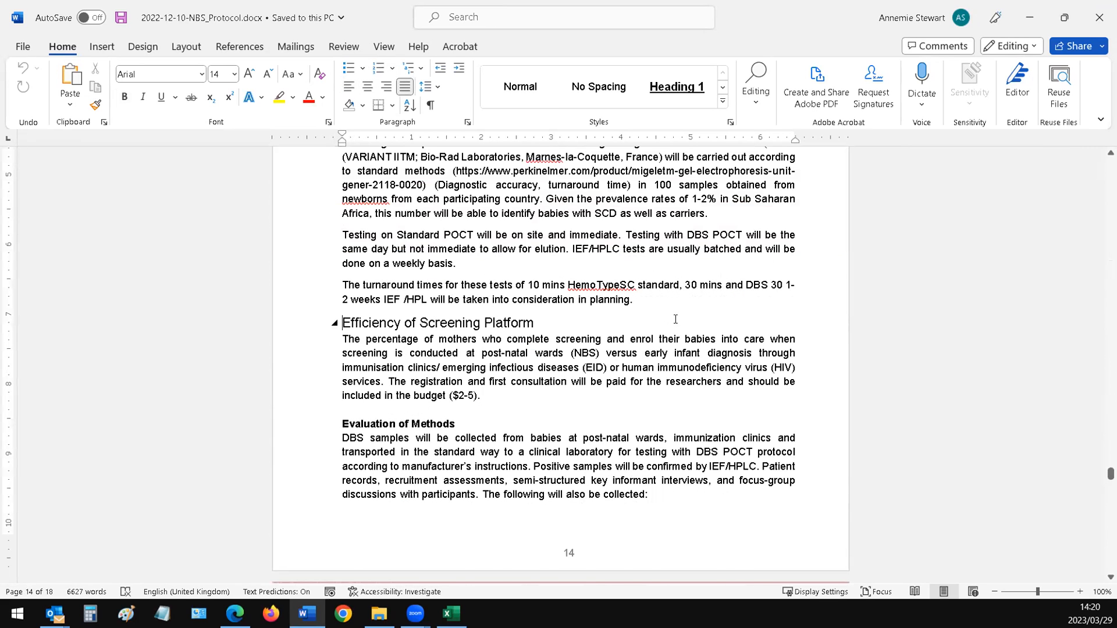
pyautogui.press('pageup')
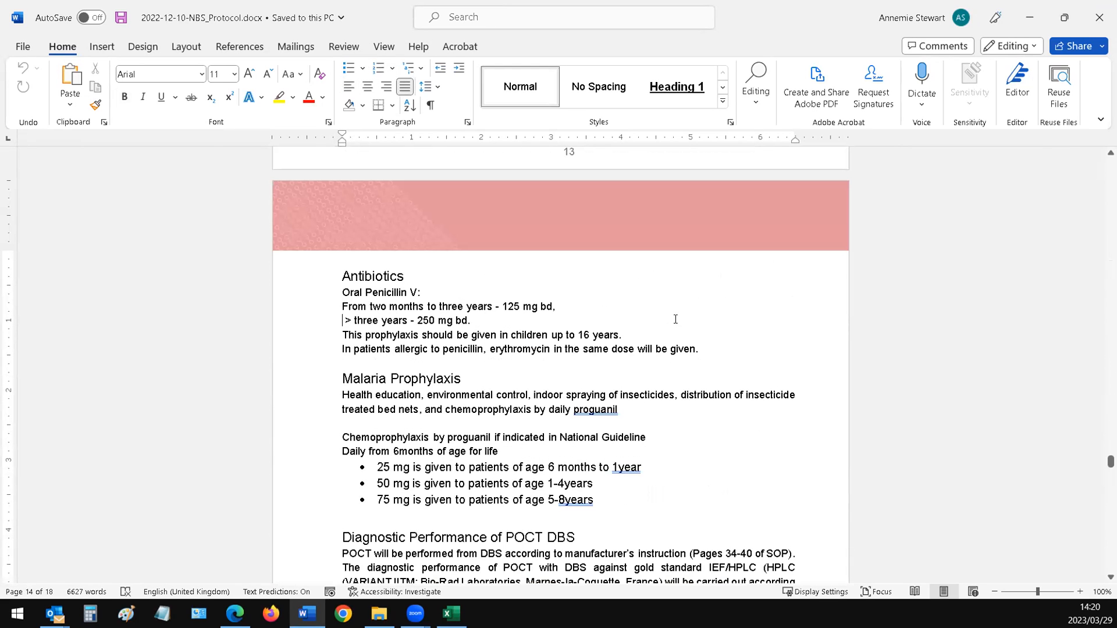
pyautogui.click(1085, 14)
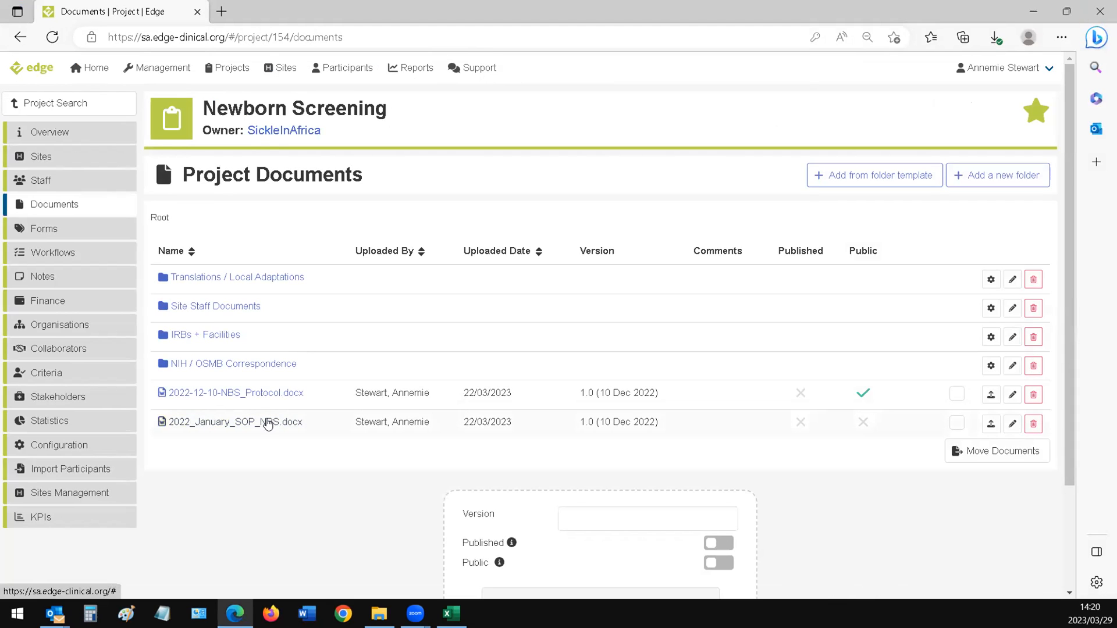
# Open the downloaded file 2022_January_SOP_NBS.docx in Word and enable editing
pyautogui.click(996, 37)
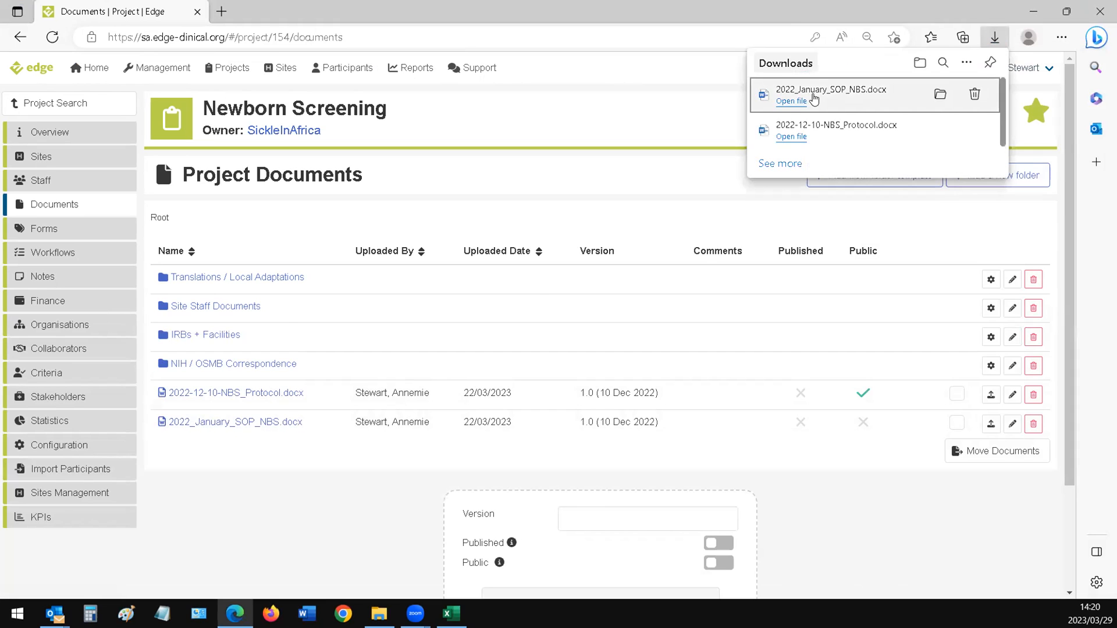
pyautogui.click(813, 98)
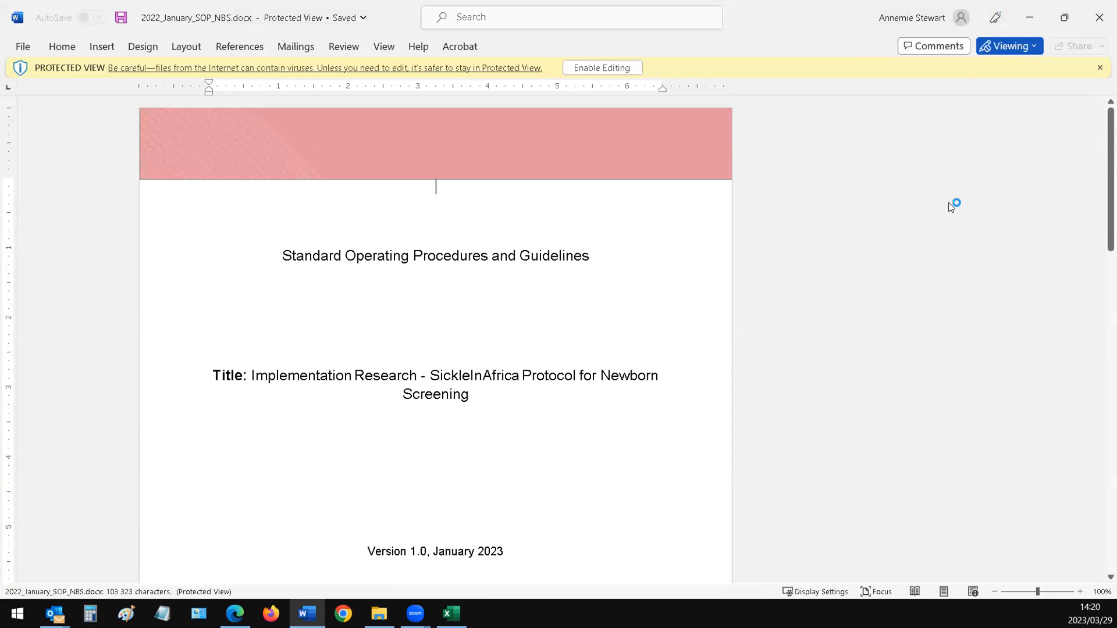
pyautogui.click(605, 68)
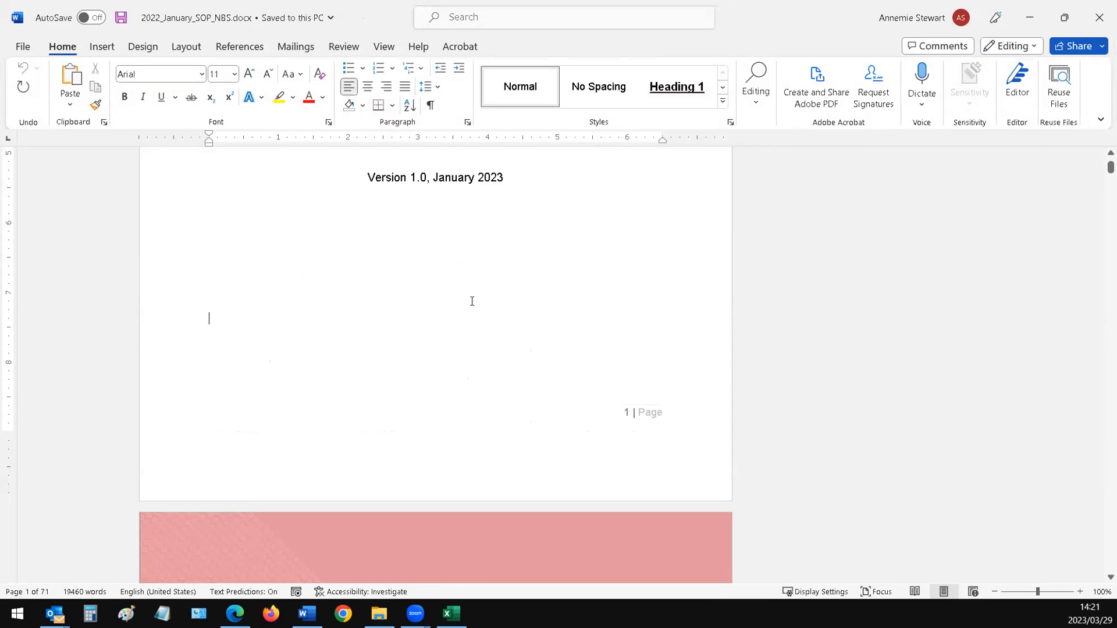
# Skim the SOP from the title page past the table of contents and the training sections to the workplan table
pyautogui.press('pagedown')
pyautogui.press('pagedown')
pyautogui.press('pagedown')
pyautogui.press('pagedown')
pyautogui.press('pagedown')
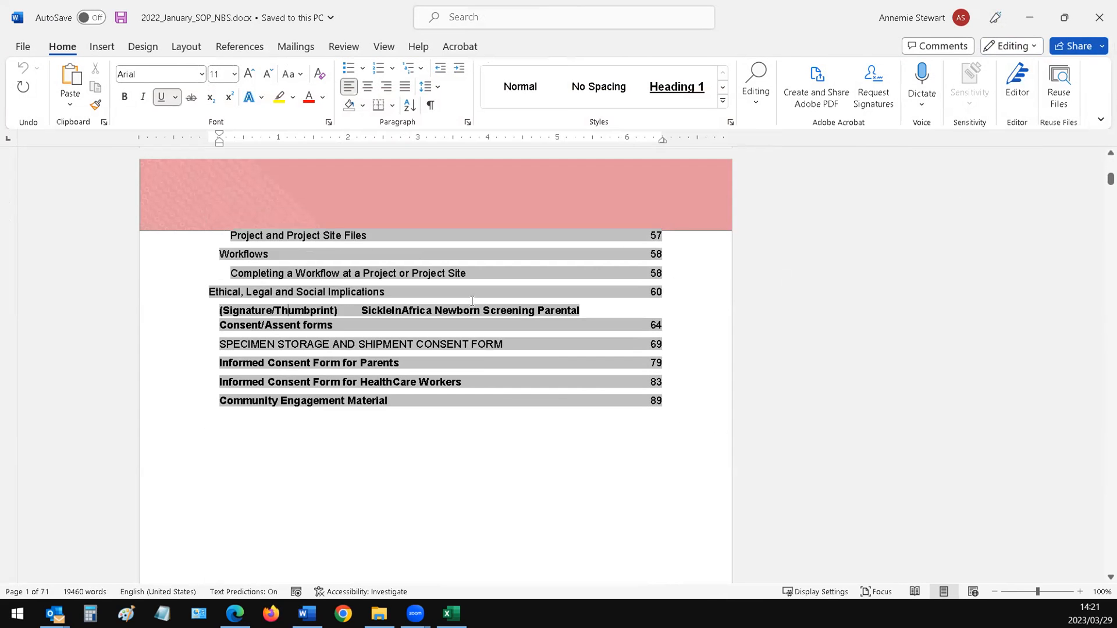
pyautogui.press('pagedown')
pyautogui.press('pagedown')
pyautogui.press('pagedown')
pyautogui.press('pagedown')
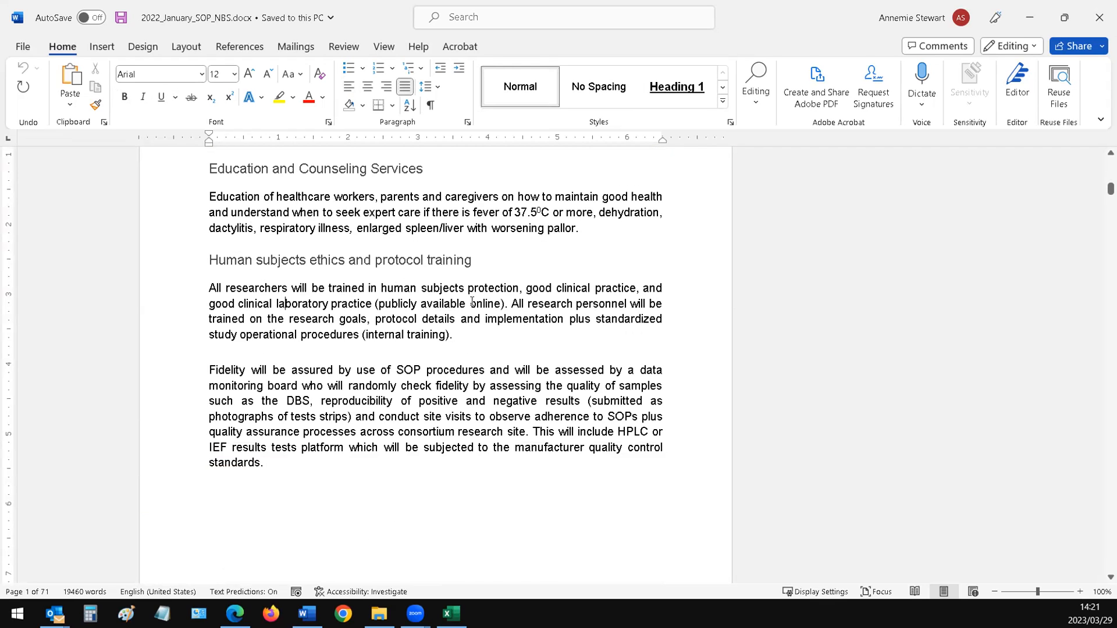
pyautogui.press('pagedown')
pyautogui.press('pagedown')
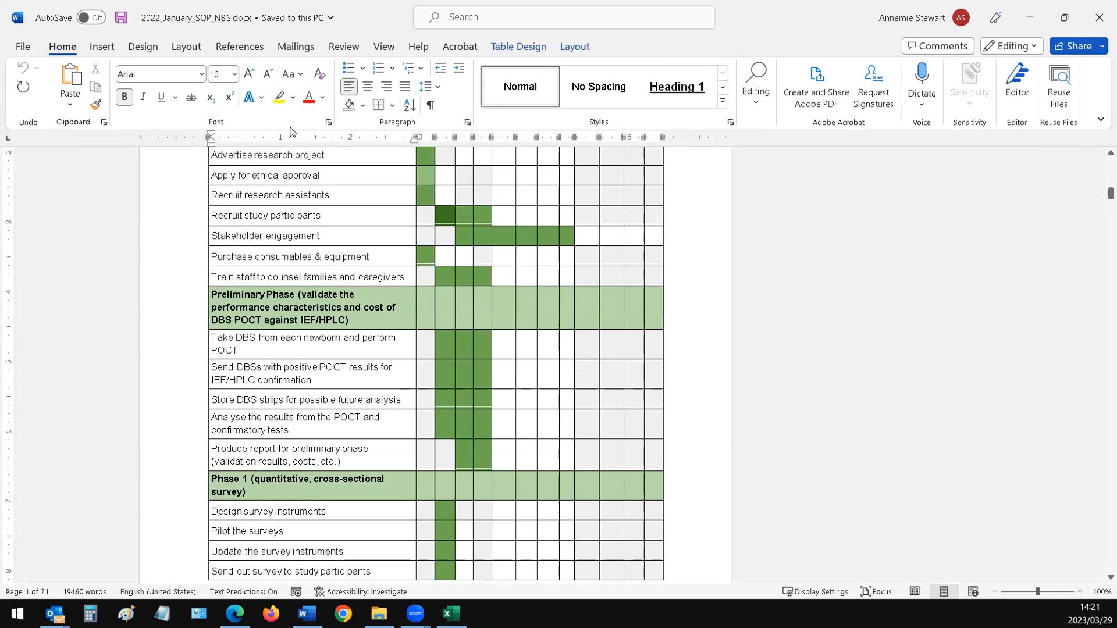
# Examine the workplan schedule from project setup through the phases and project closing, on to the overview of procedures for NBS
pyautogui.scroll(4, 379, 354)
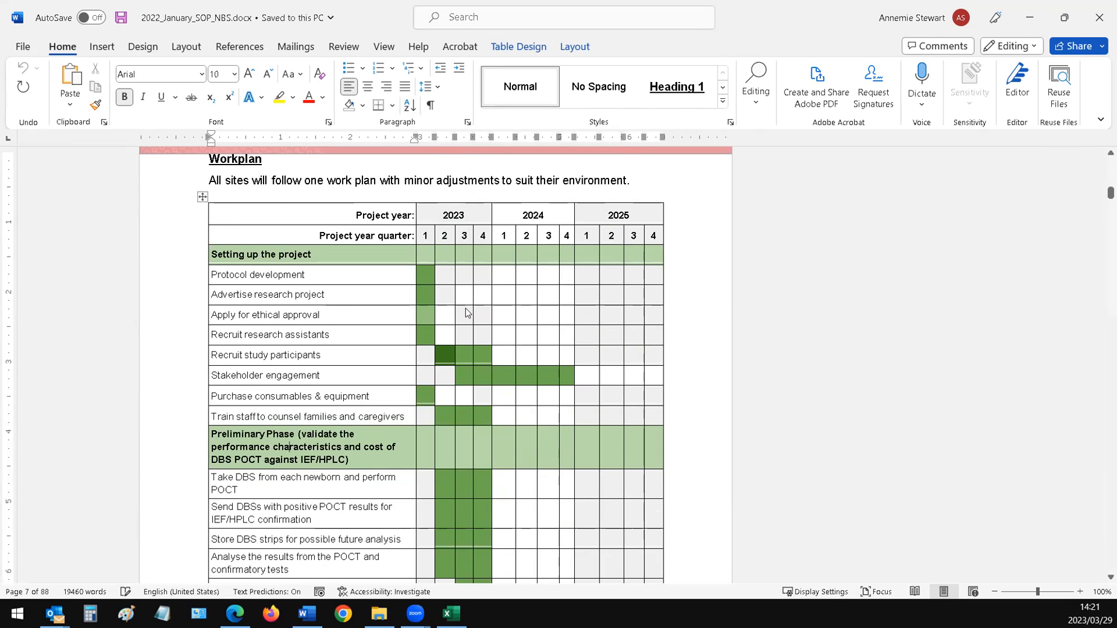
pyautogui.scroll(-3, 466, 309)
pyautogui.scroll(-4, 466, 311)
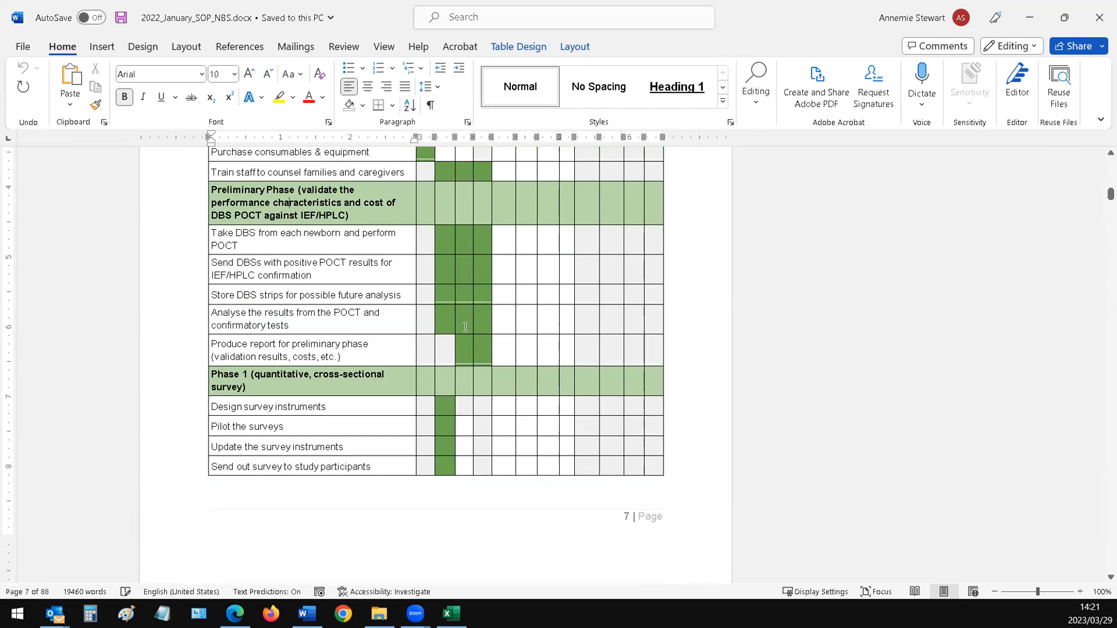
pyautogui.scroll(-12, 451, 331)
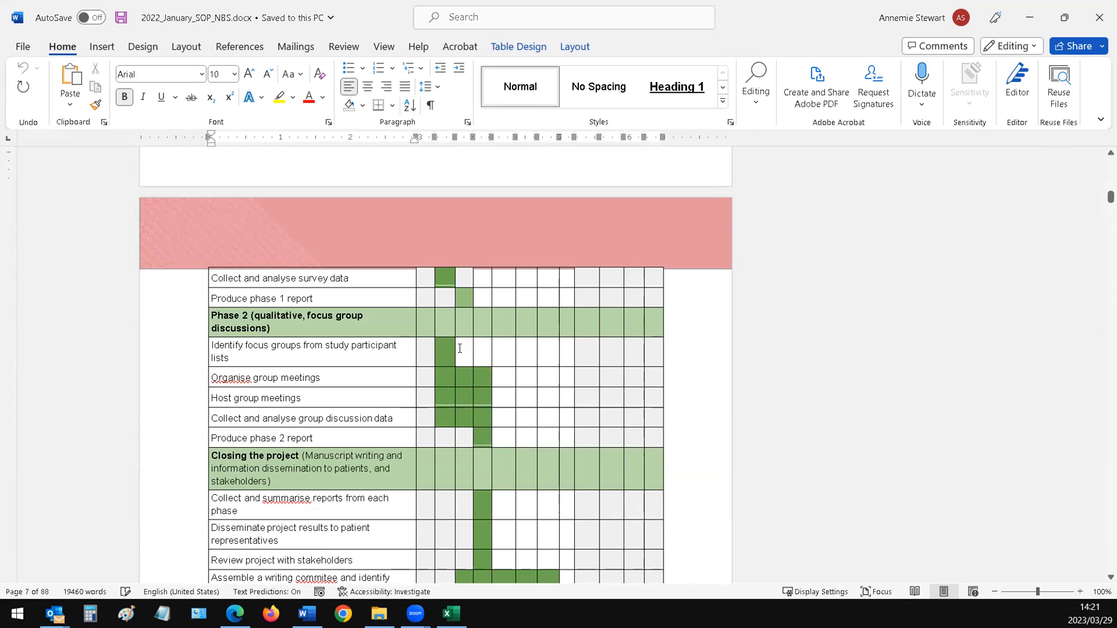
pyautogui.scroll(-9, 465, 363)
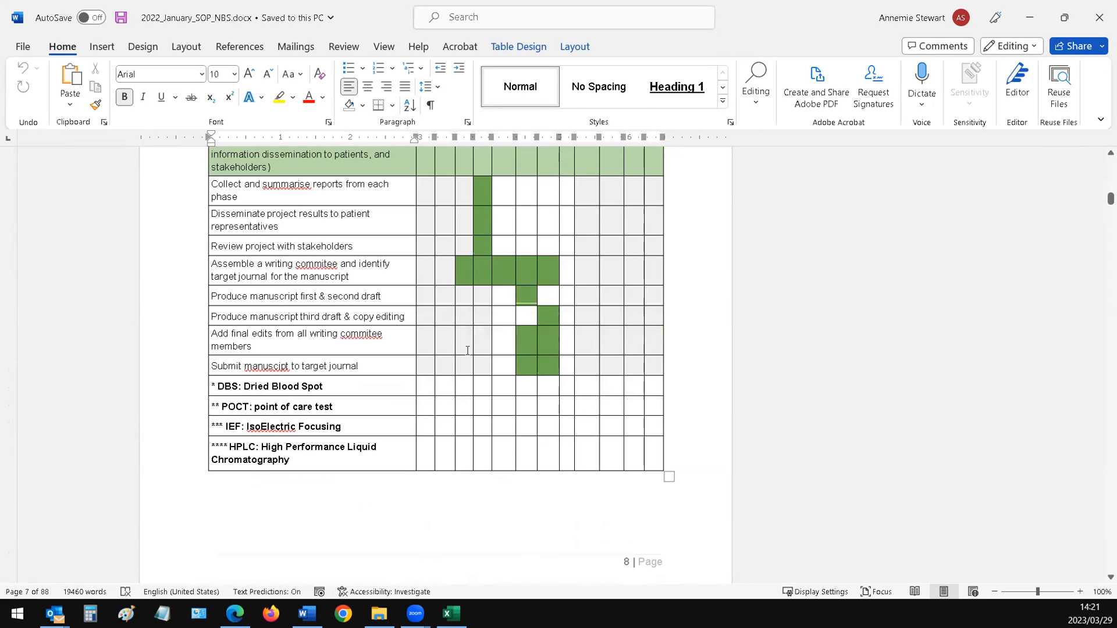
pyautogui.scroll(-13, 534, 384)
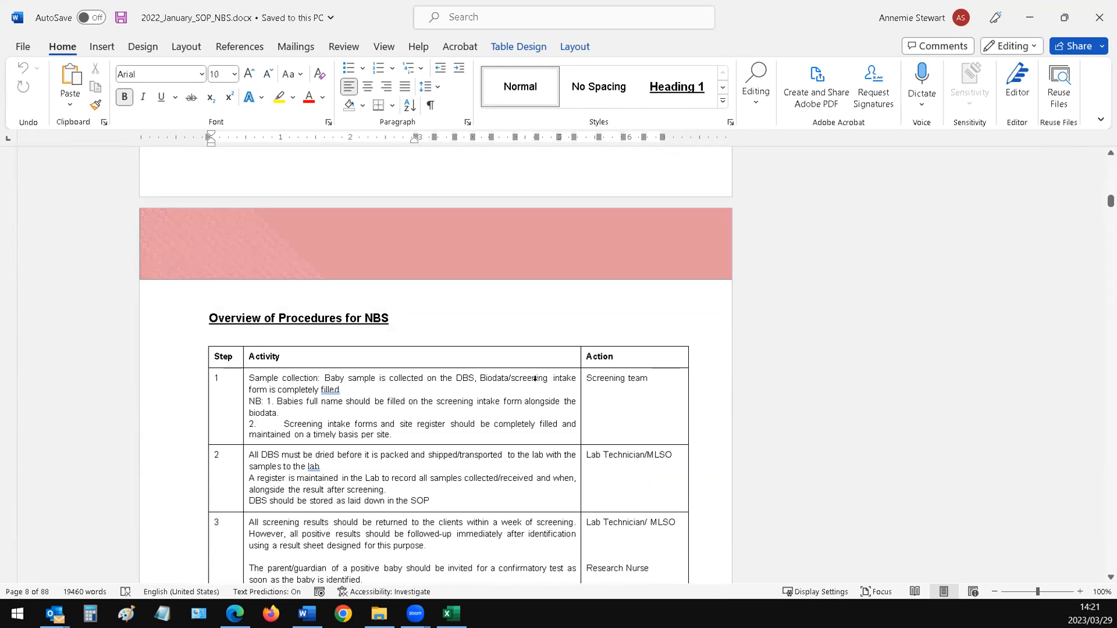
# Return to the start of the workplan and examine the timing of the project setup and preliminary phase tasks
pyautogui.scroll(-2, 535, 378)
pyautogui.scroll(20, 535, 375)
pyautogui.scroll(17, 535, 372)
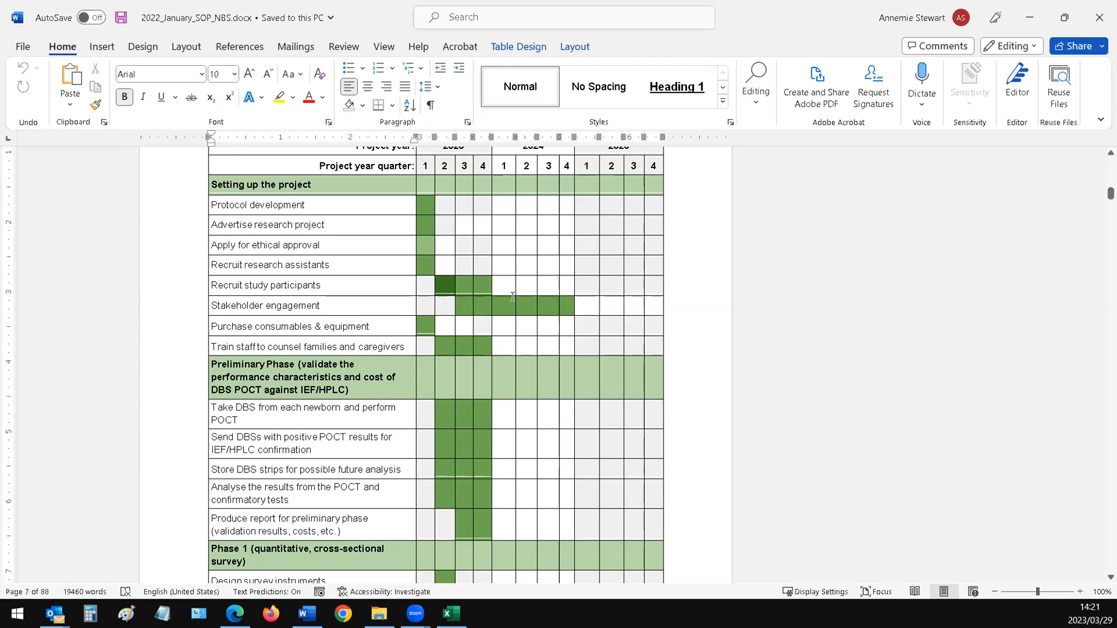
pyautogui.scroll(2, 512, 317)
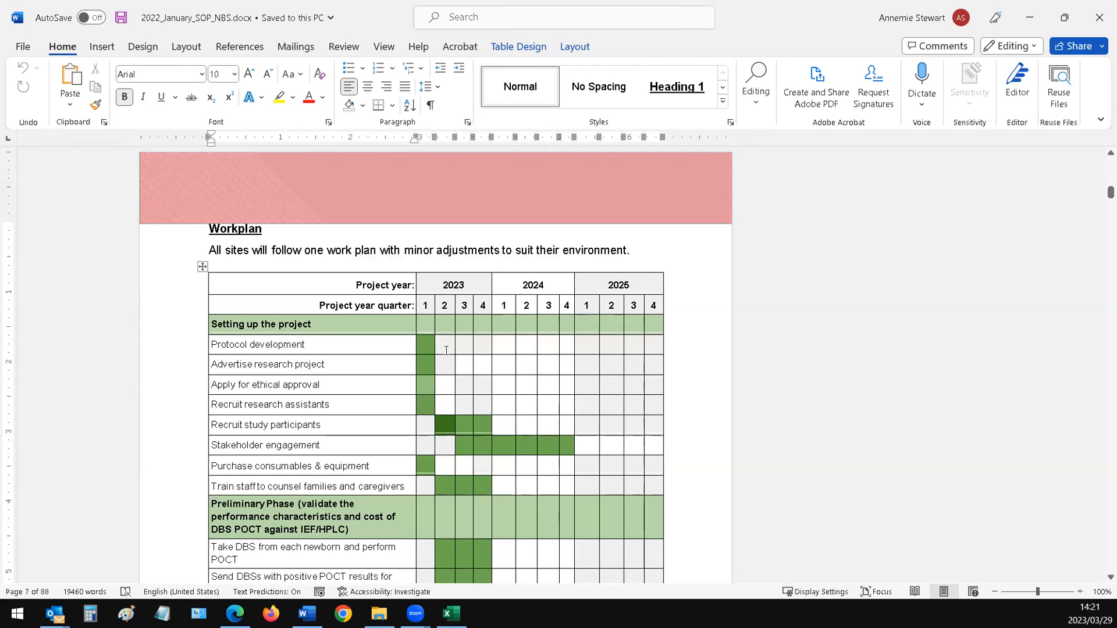
pyautogui.click(429, 354)
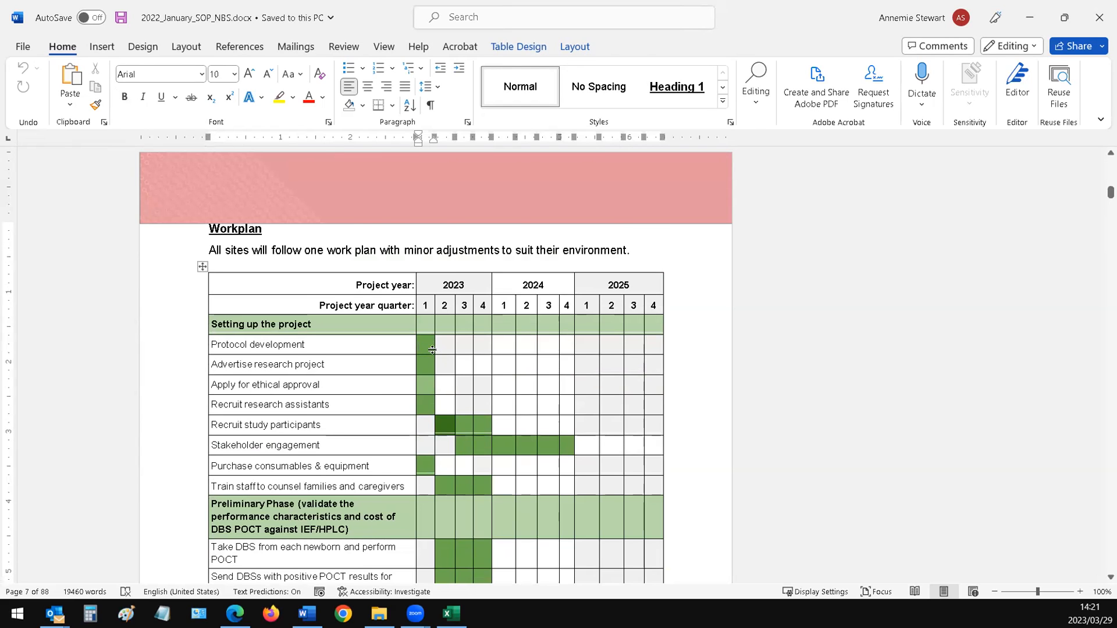
pyautogui.scroll(-3, 431, 349)
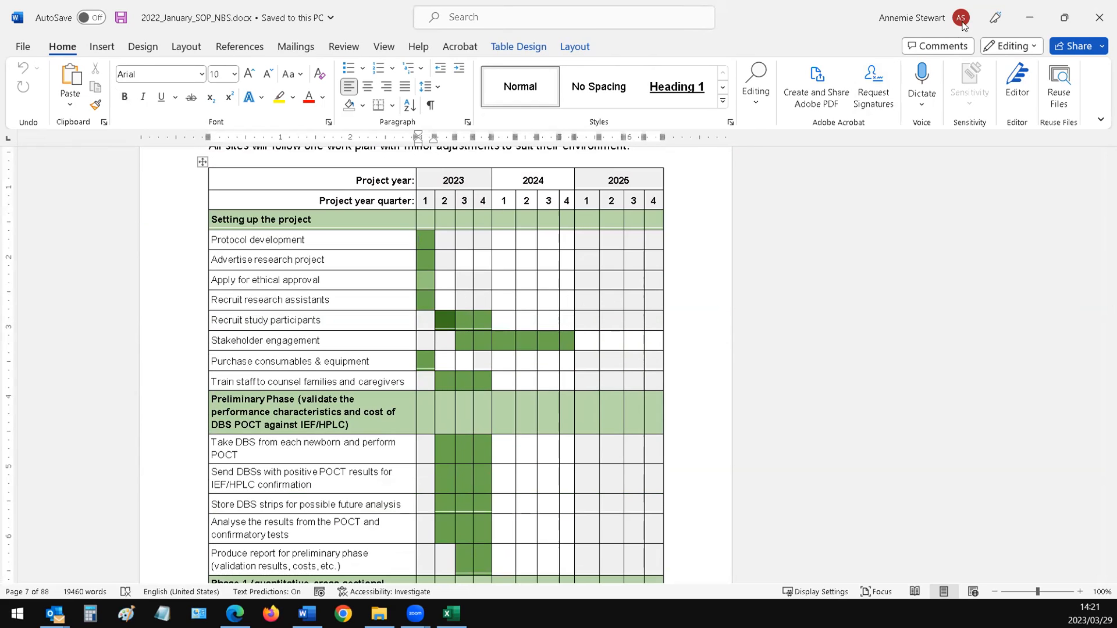
# Close the SOP document in Word, dismiss the downloads list in EDGE and open the Newborn Screening project's staff list
pyautogui.click(1092, 21)
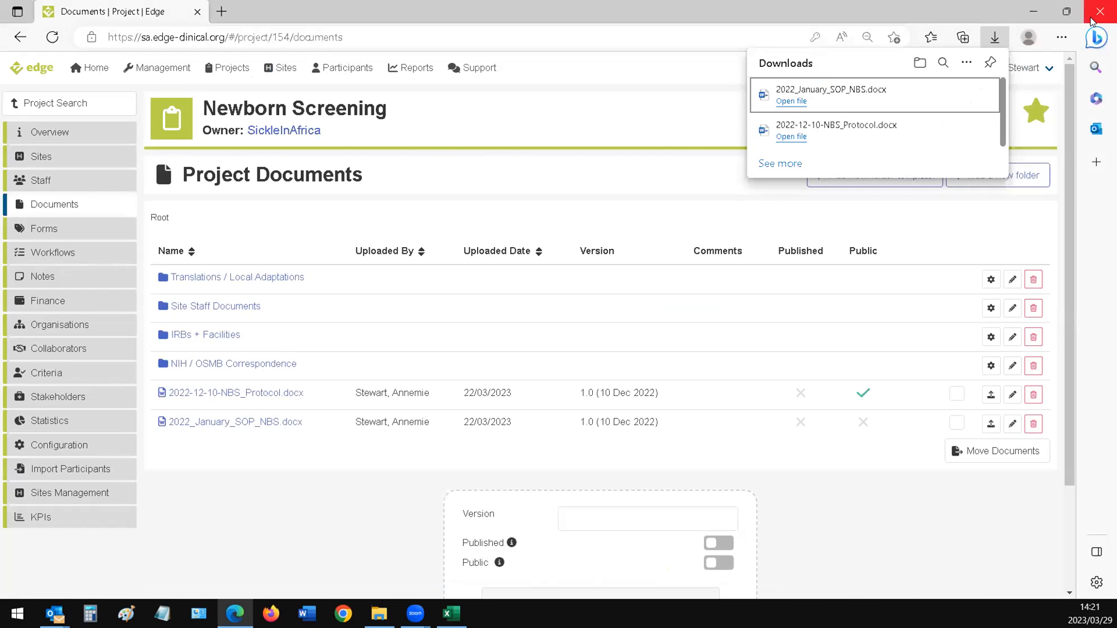
pyautogui.click(645, 103)
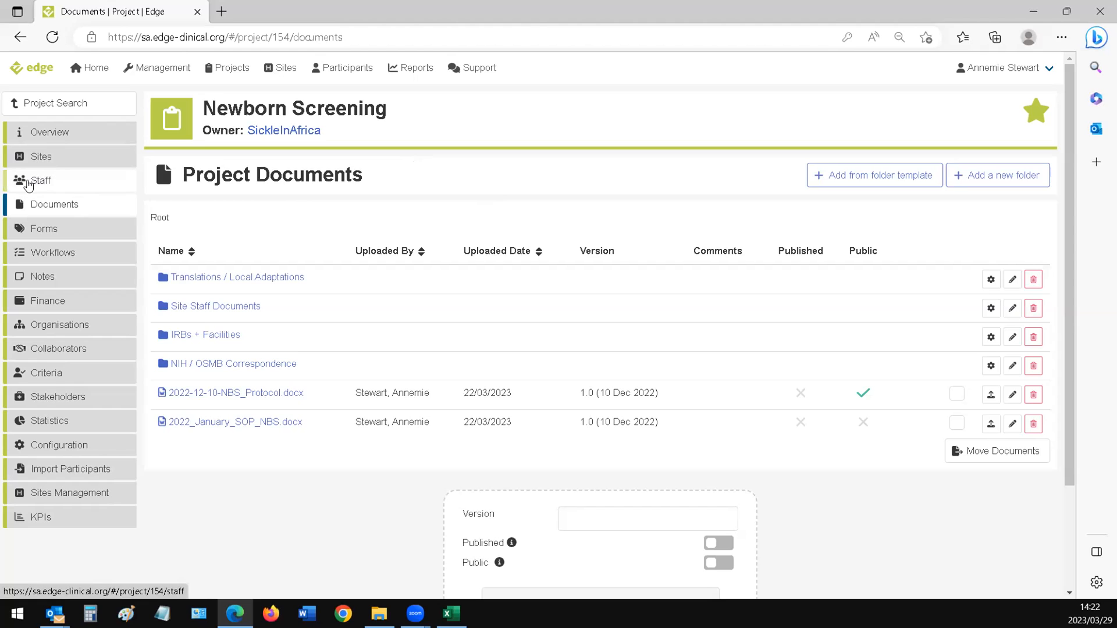
pyautogui.click(29, 184)
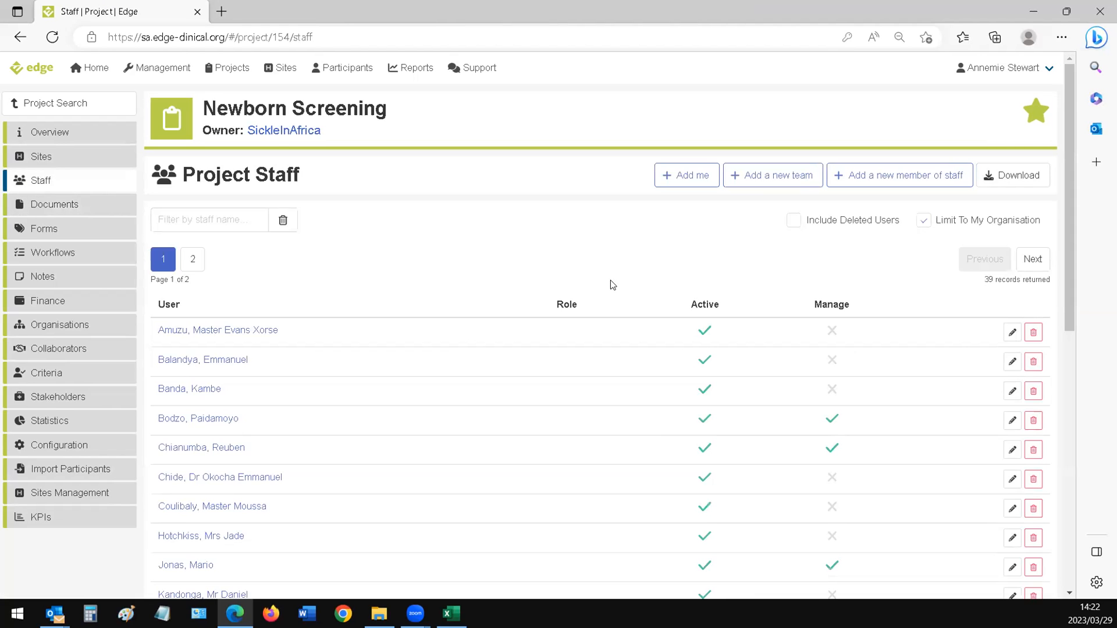
# Examine the Manage column on the first page of project staff to see who has Manage access
pyautogui.scroll(-1, 610, 281)
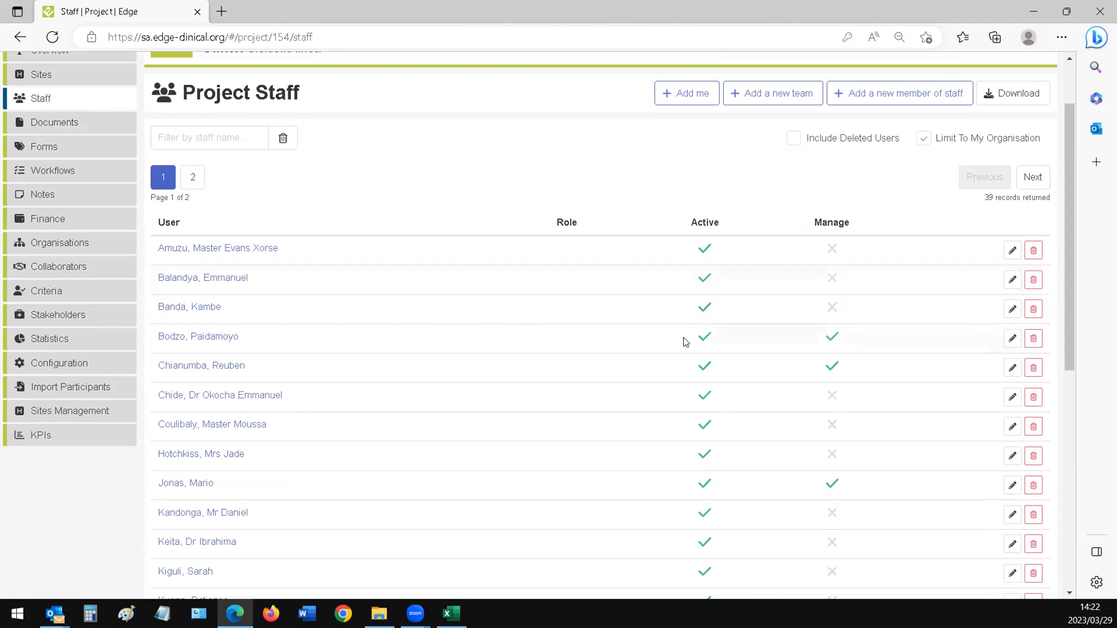
pyautogui.moveTo(819, 224); pyautogui.dragTo(843, 221)
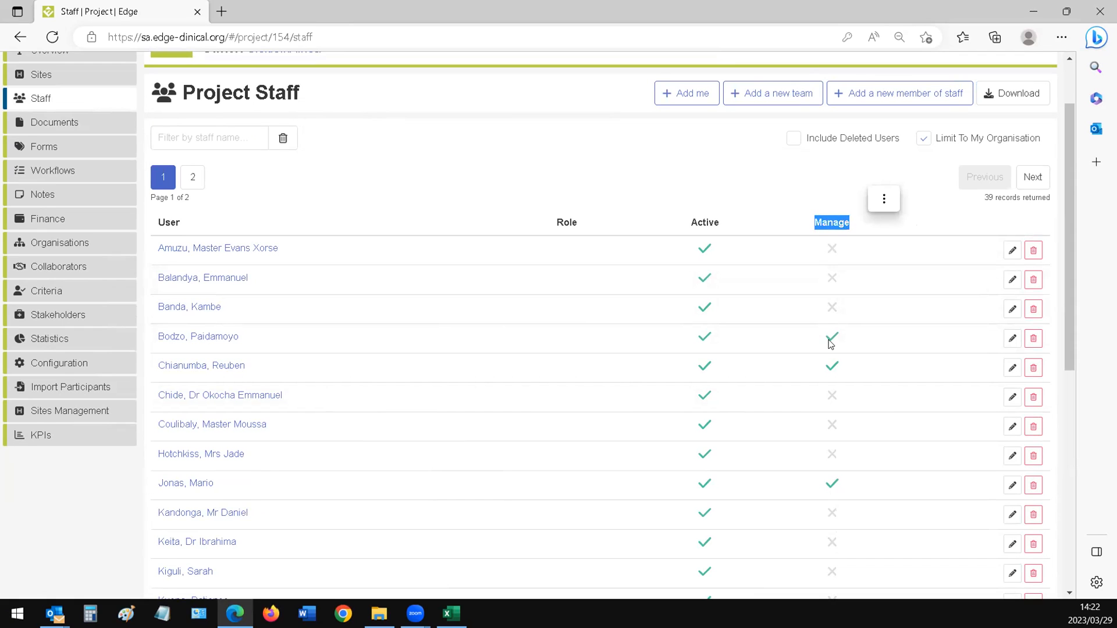
pyautogui.click(843, 371)
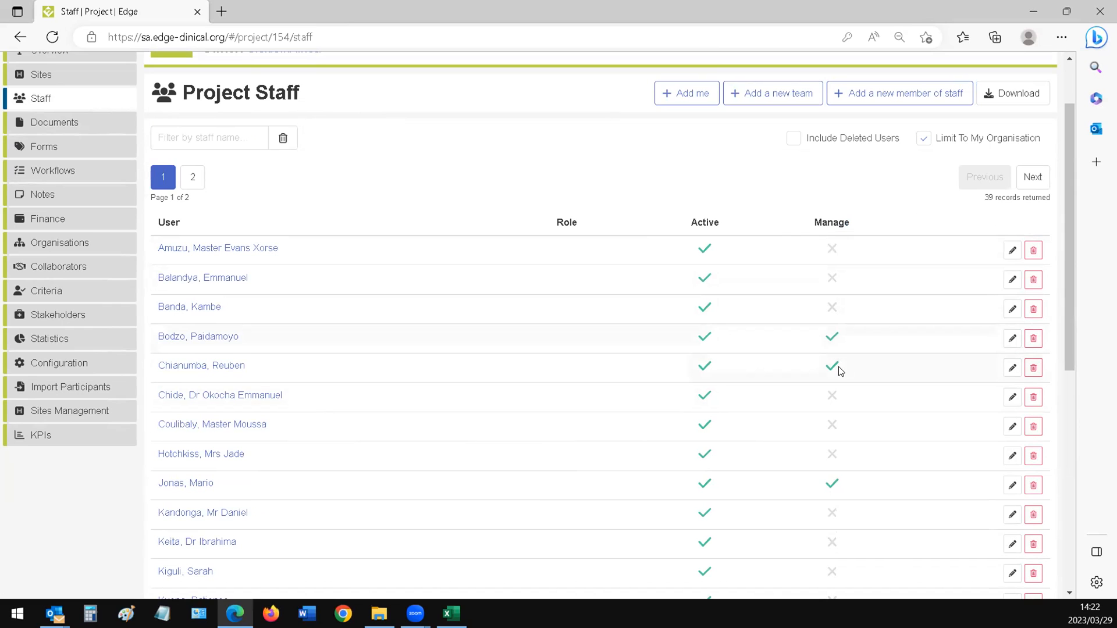
pyautogui.scroll(-4, 840, 372)
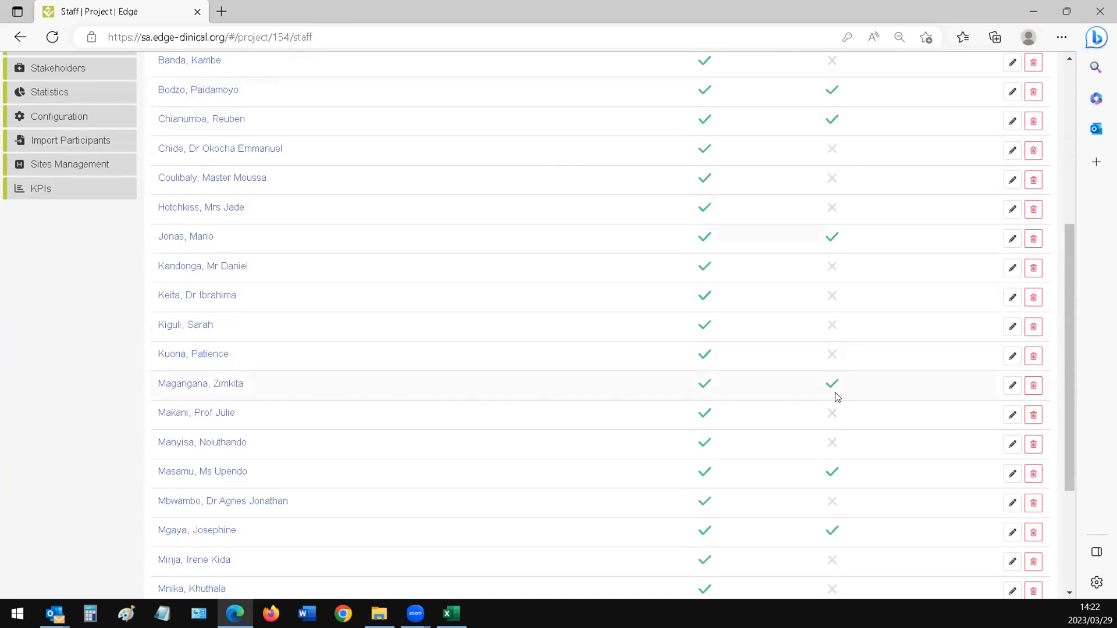
pyautogui.scroll(-1, 833, 399)
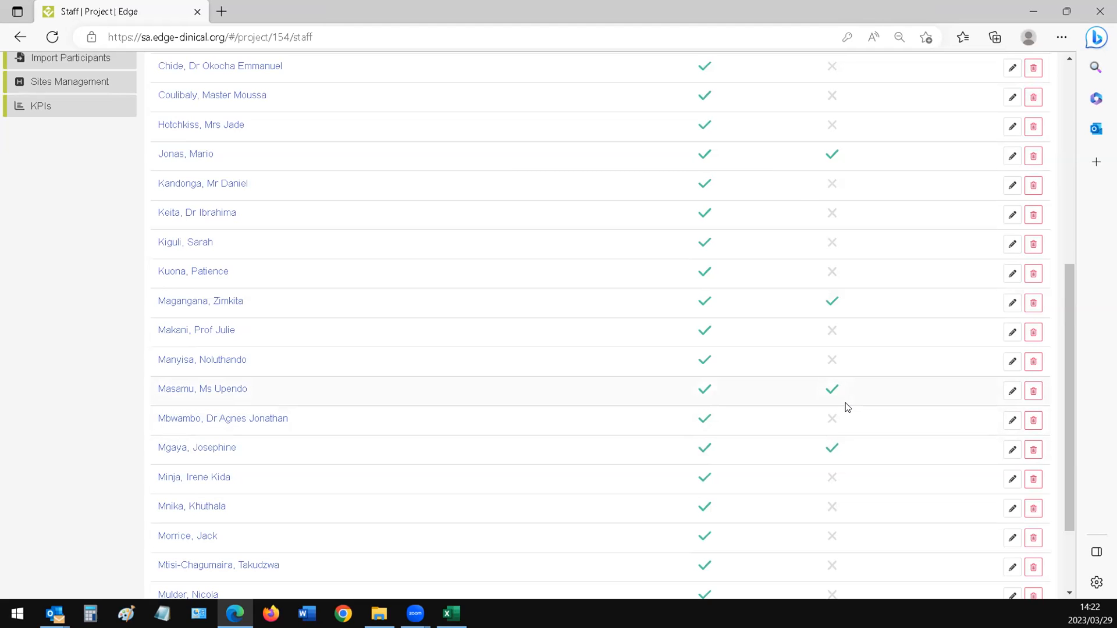
pyautogui.scroll(3, 846, 406)
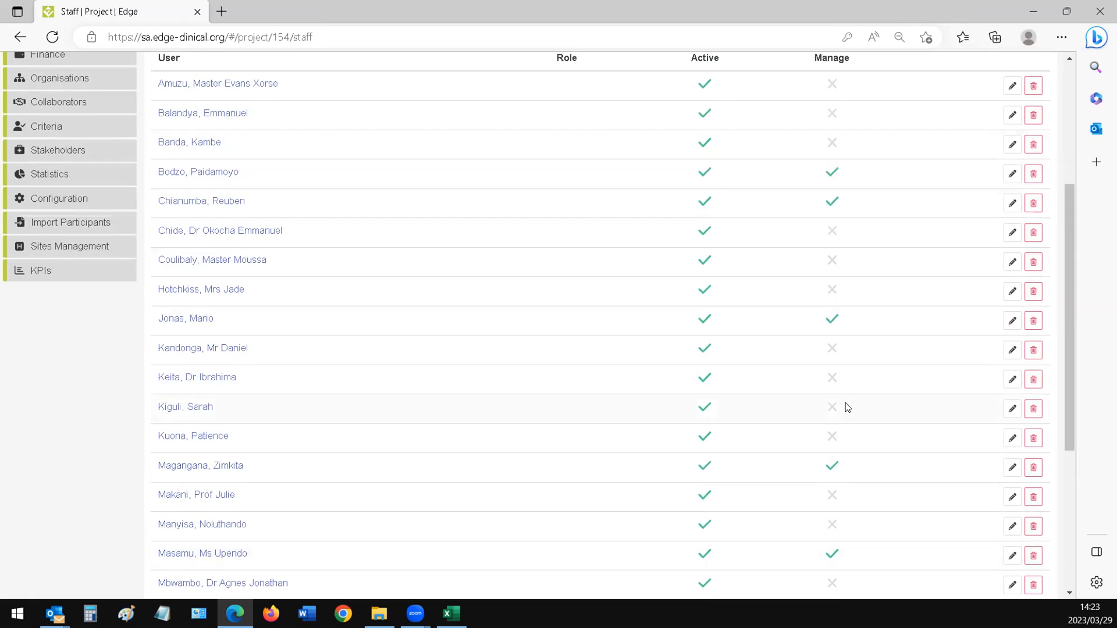
pyautogui.scroll(4, 846, 291)
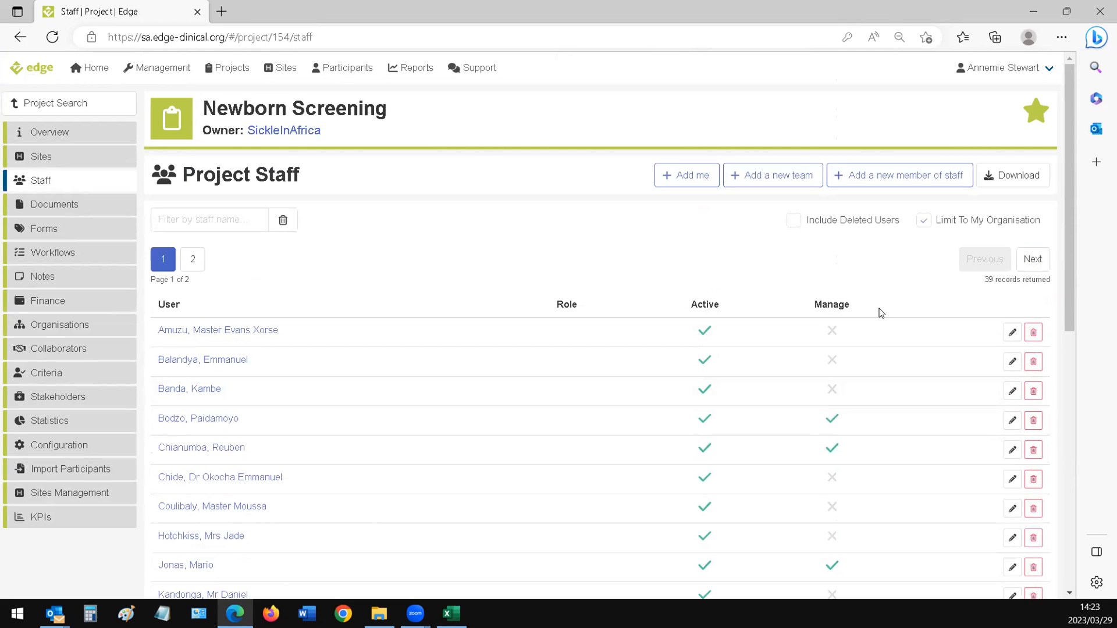
# Go through the first page of project staff again, checking for members who still need Manage access
pyautogui.scroll(-3, 877, 312)
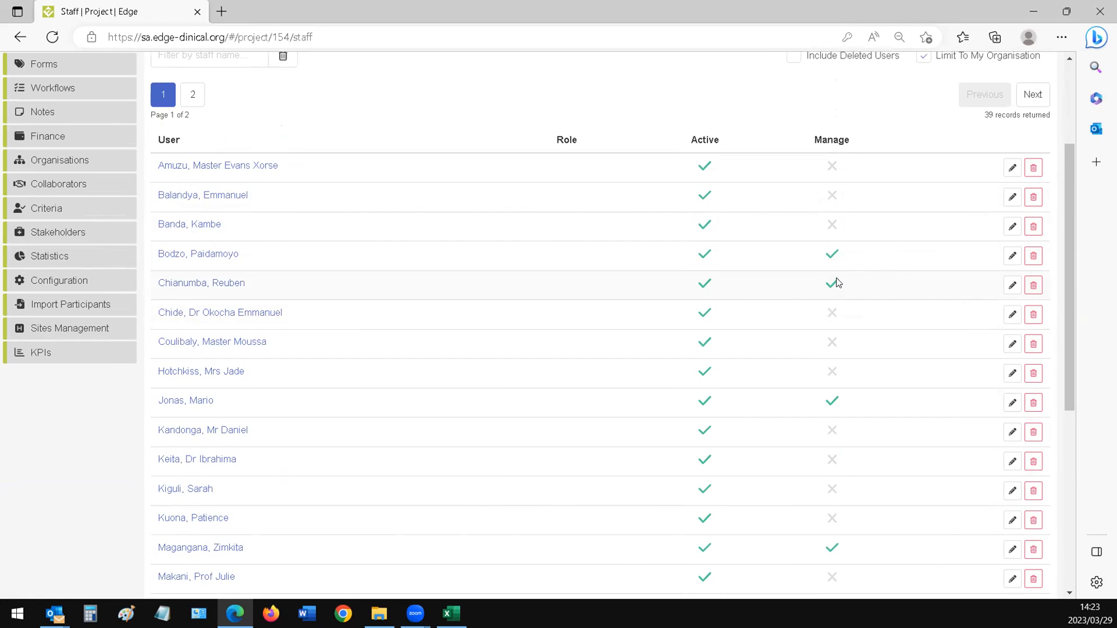
pyautogui.scroll(-3, 838, 284)
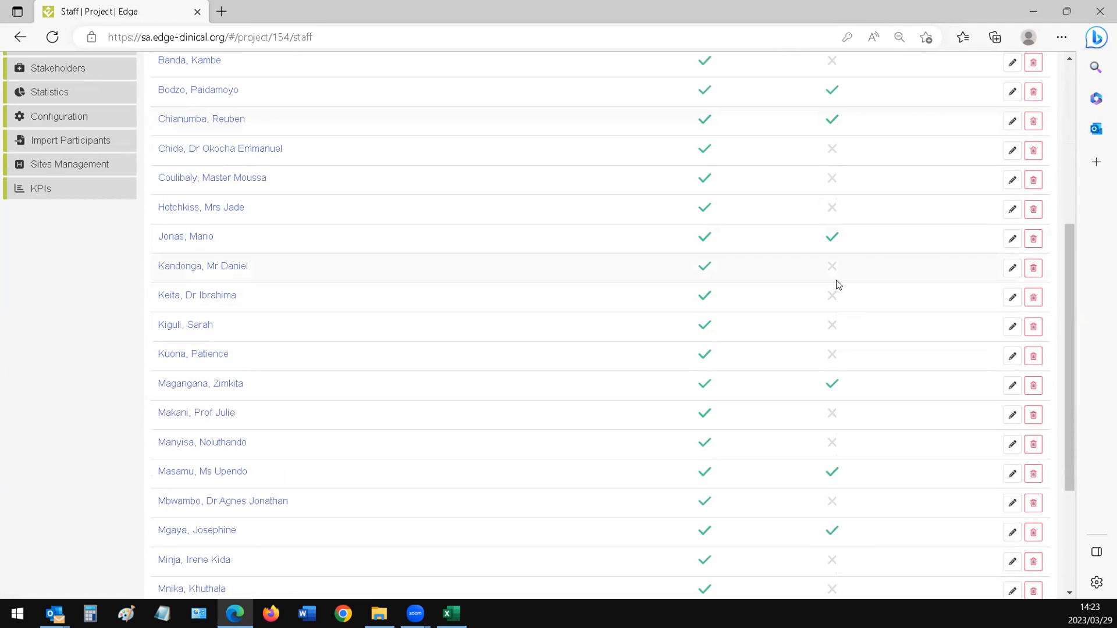
pyautogui.scroll(6, 836, 284)
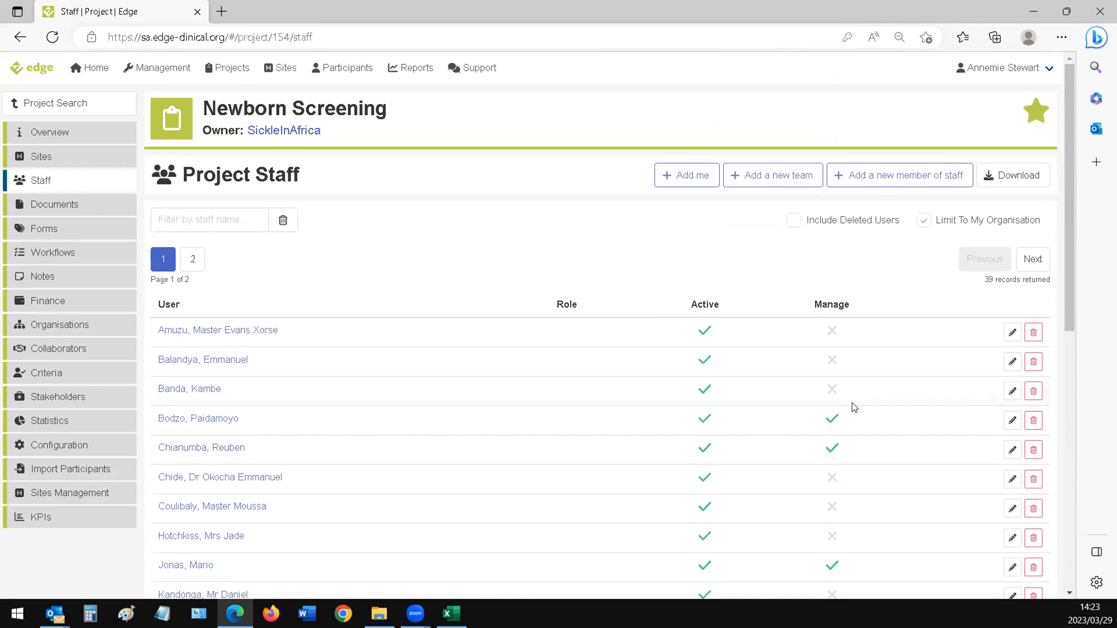
pyautogui.scroll(-2, 852, 396)
pyautogui.scroll(-5, 851, 394)
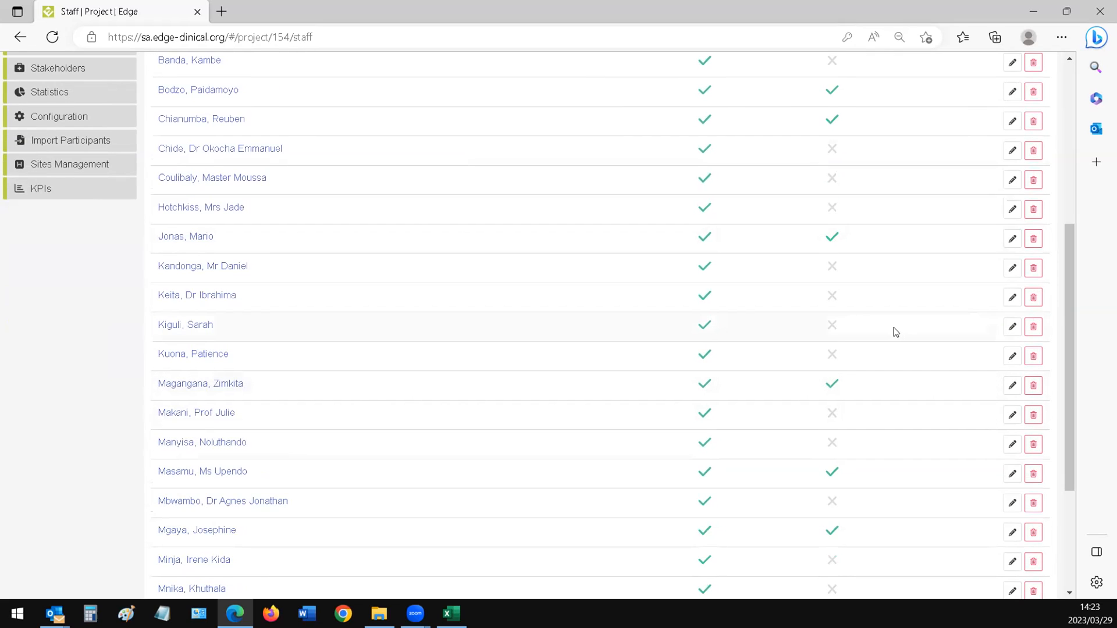
pyautogui.scroll(-3, 868, 375)
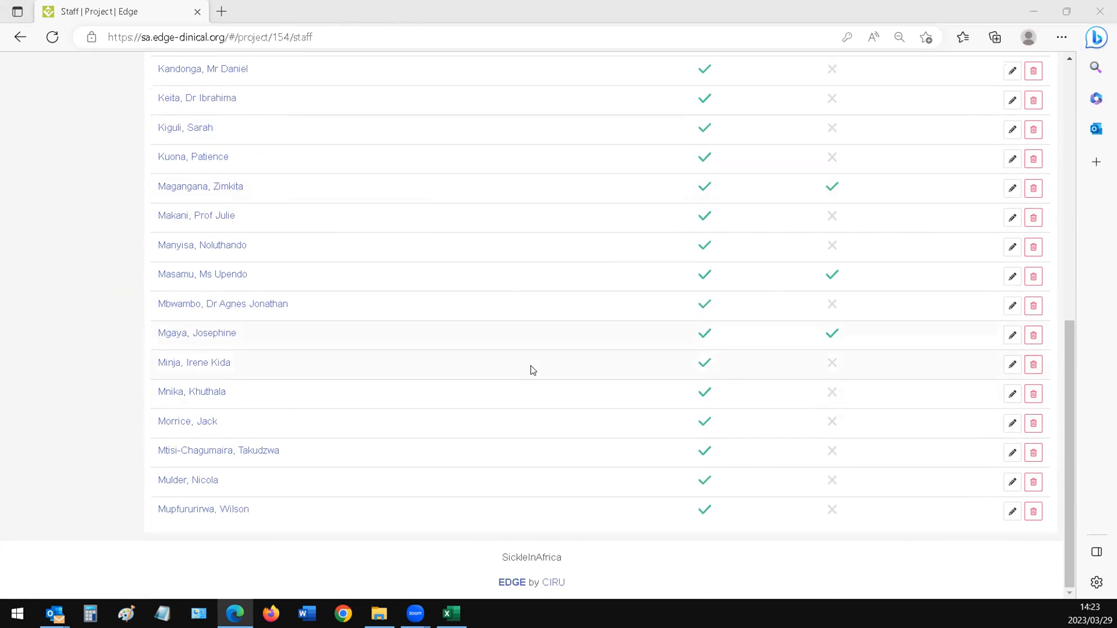
pyautogui.scroll(4, 530, 366)
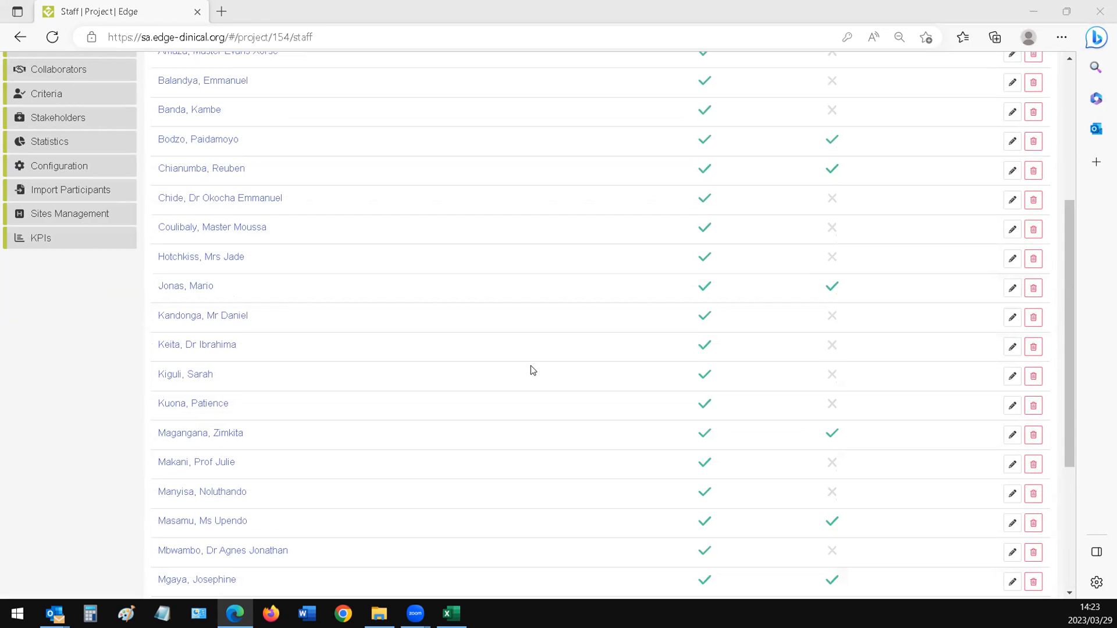
pyautogui.scroll(-4, 530, 370)
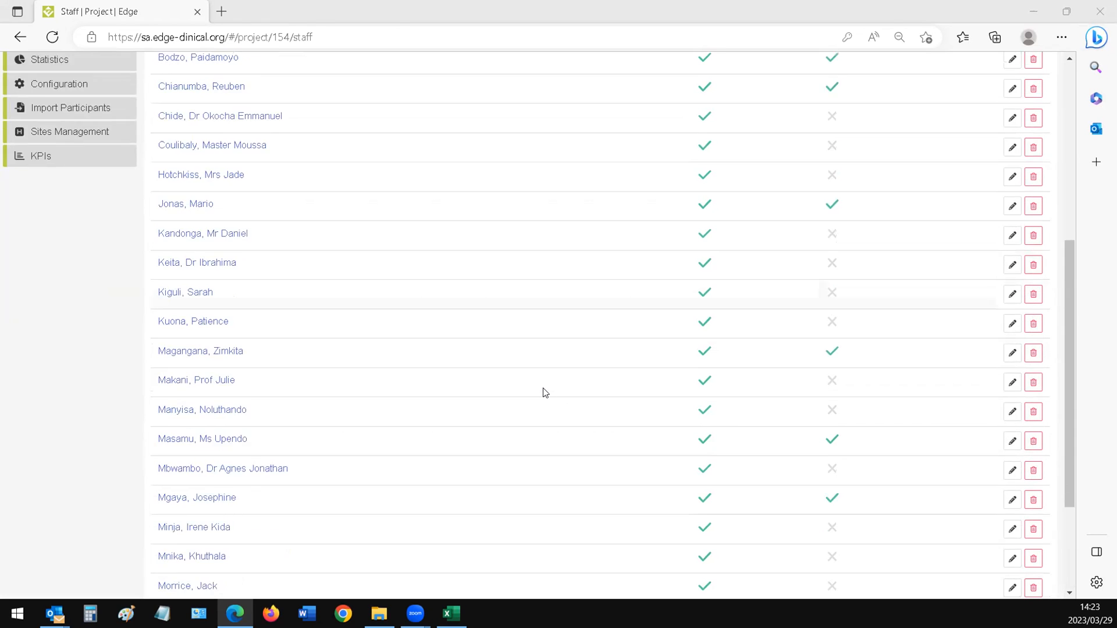
pyautogui.scroll(9, 465, 375)
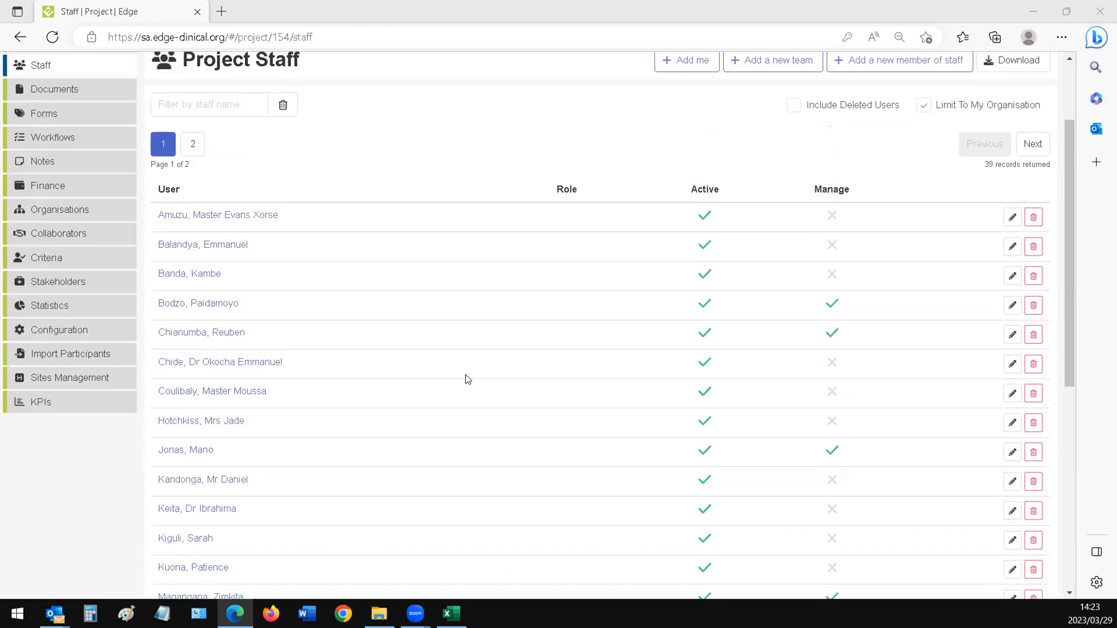
# Give the sixth staff member on the second page of the list Manage access and save
pyautogui.click(190, 263)
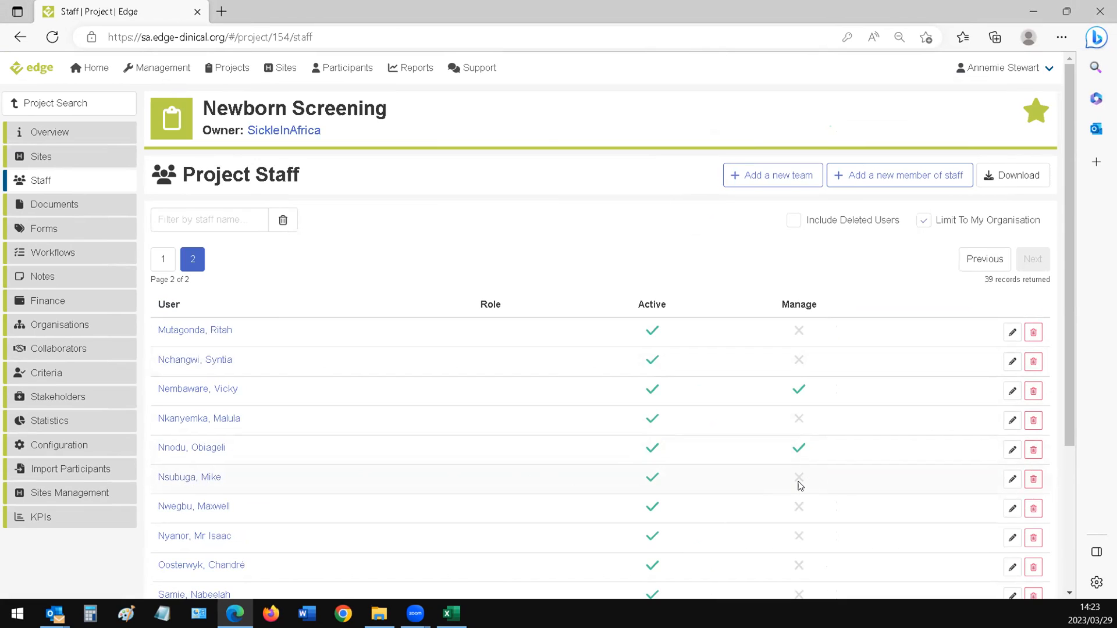
pyautogui.click(1013, 479)
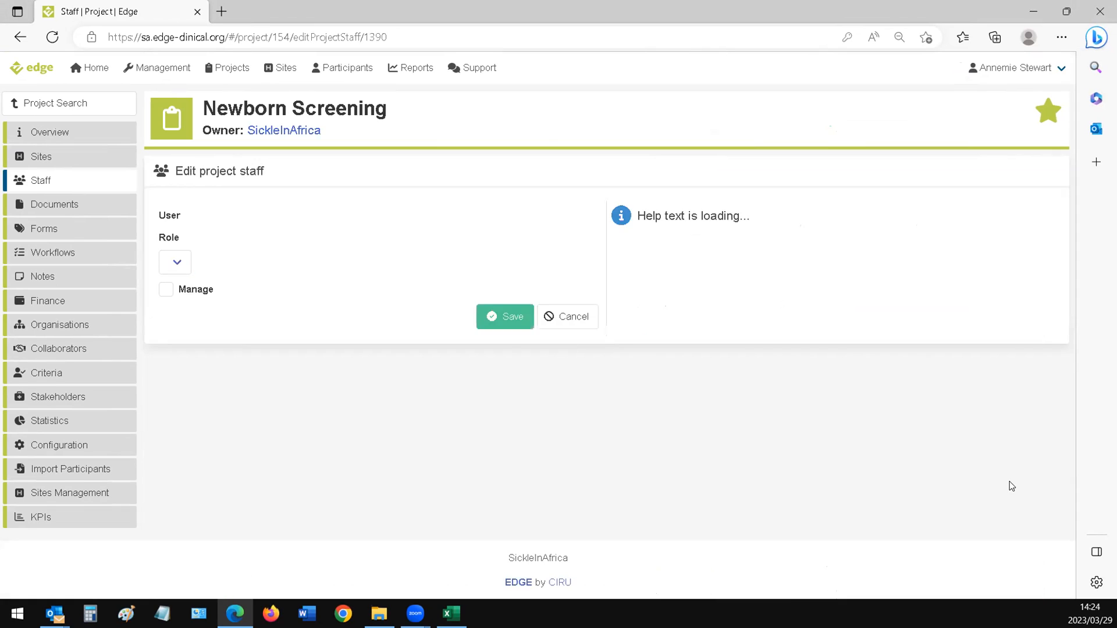
pyautogui.click(167, 310)
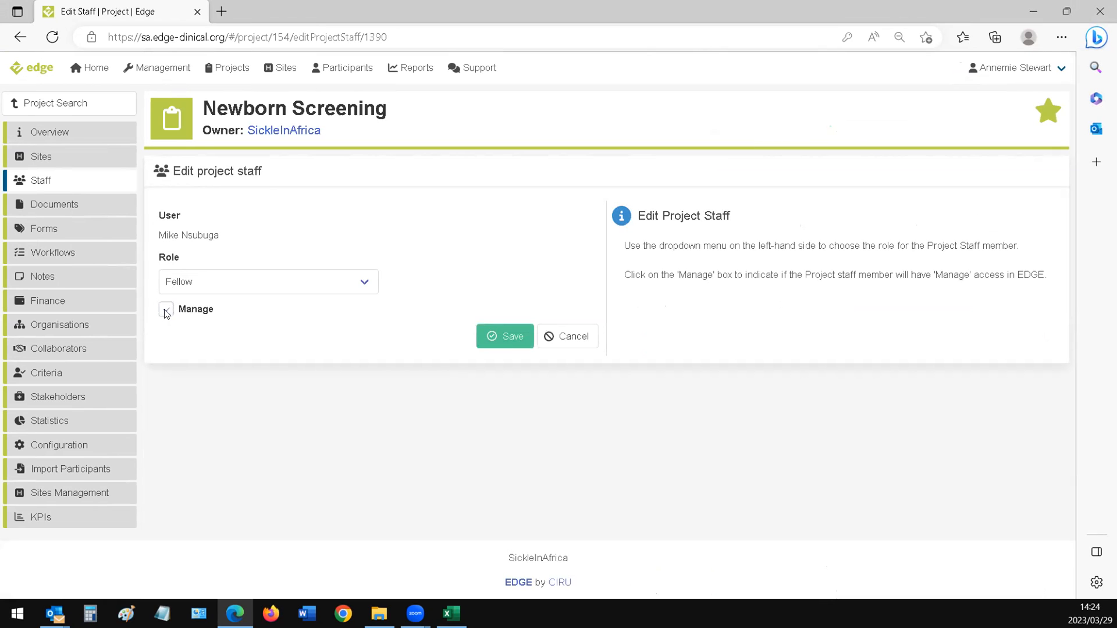
pyautogui.click(493, 335)
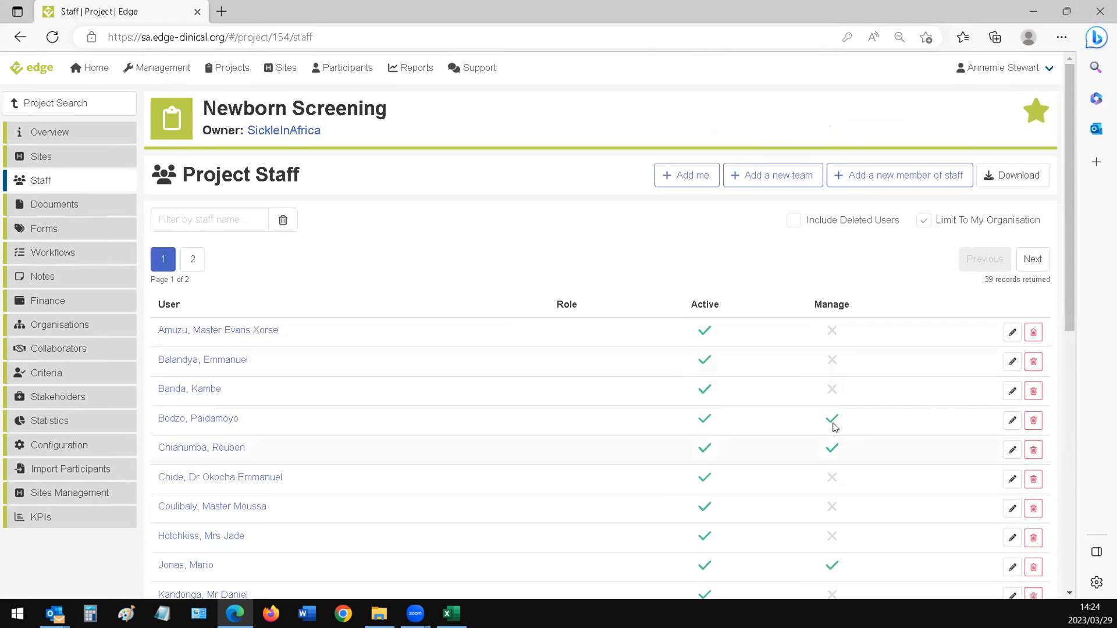
# Check the Manage column for the staff members on the second page of the list
pyautogui.scroll(-2, 807, 414)
pyautogui.click(192, 176)
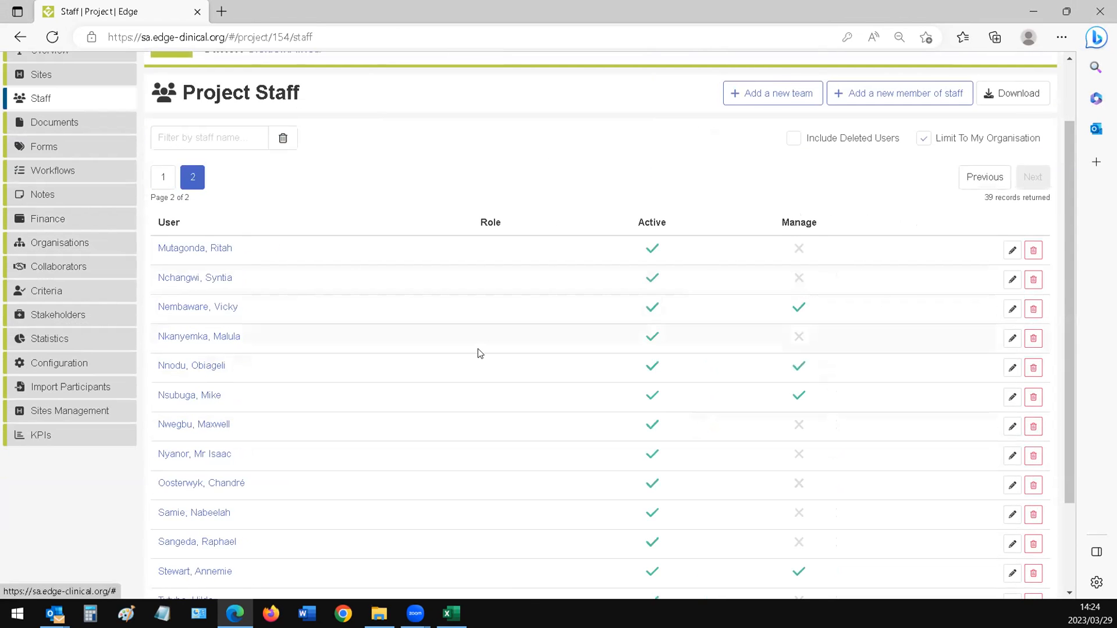
pyautogui.scroll(-2, 477, 351)
pyautogui.scroll(2, 369, 309)
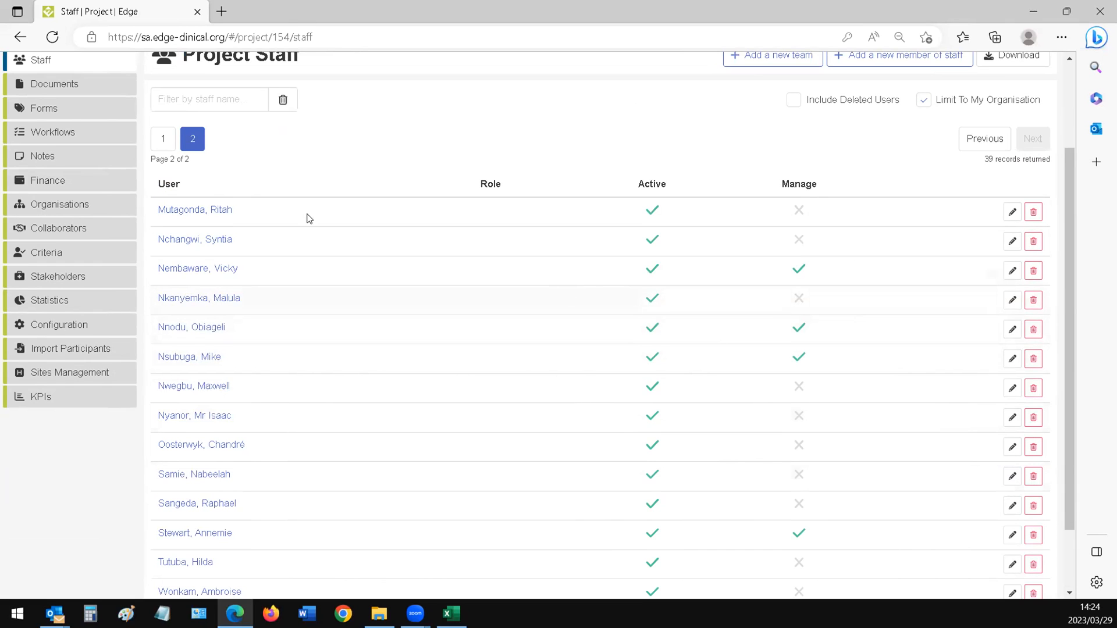
# Edit the thirteenth staff member on the first page of the list and enable Manage access
pyautogui.click(164, 138)
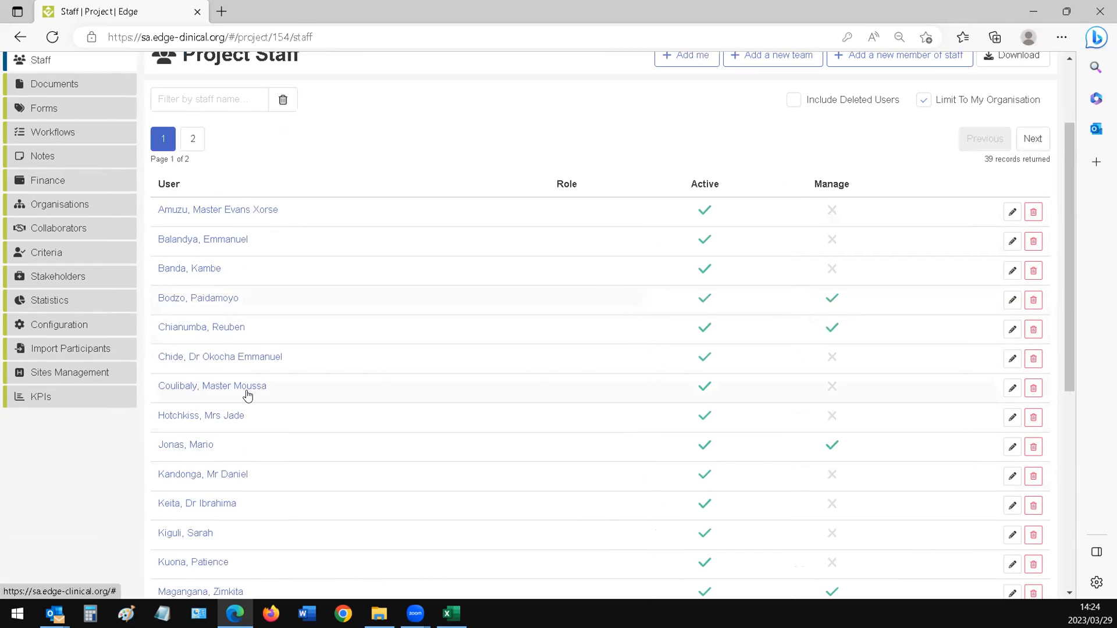
pyautogui.scroll(-5, 248, 394)
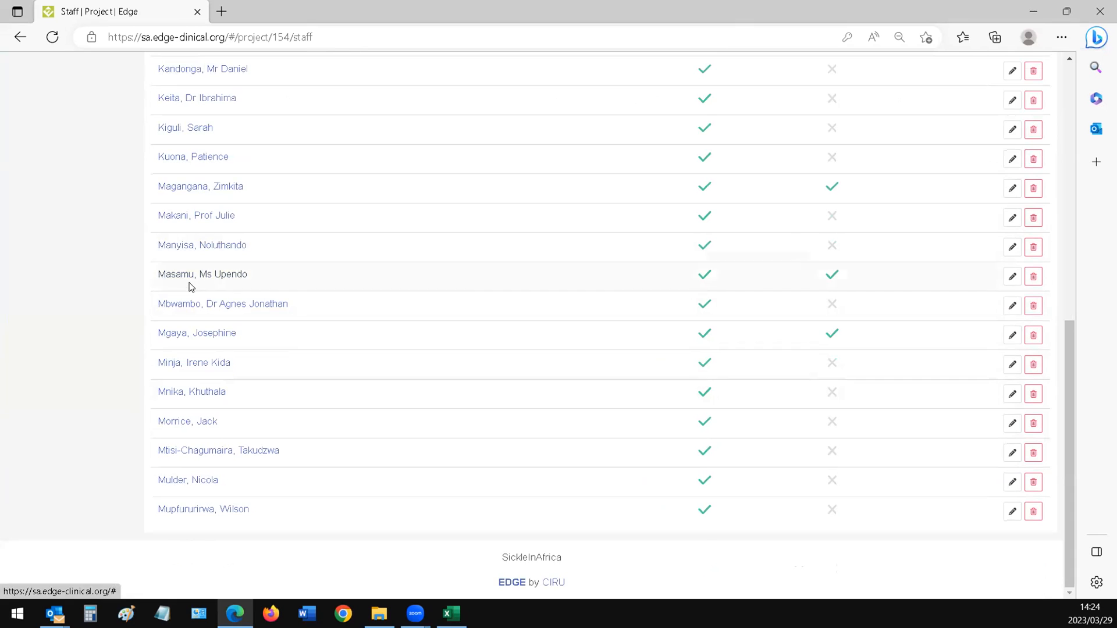
pyautogui.scroll(1, 189, 285)
pyautogui.click(1012, 241)
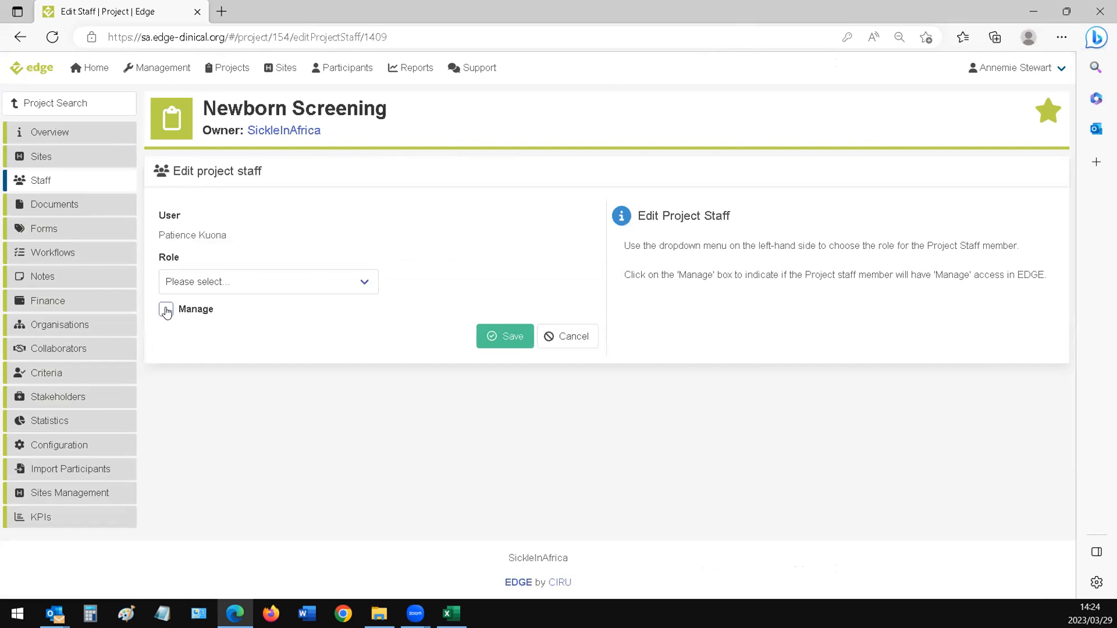
# Choose a role for this staff member from the available roles and save the project staff entry
pyautogui.click(362, 285)
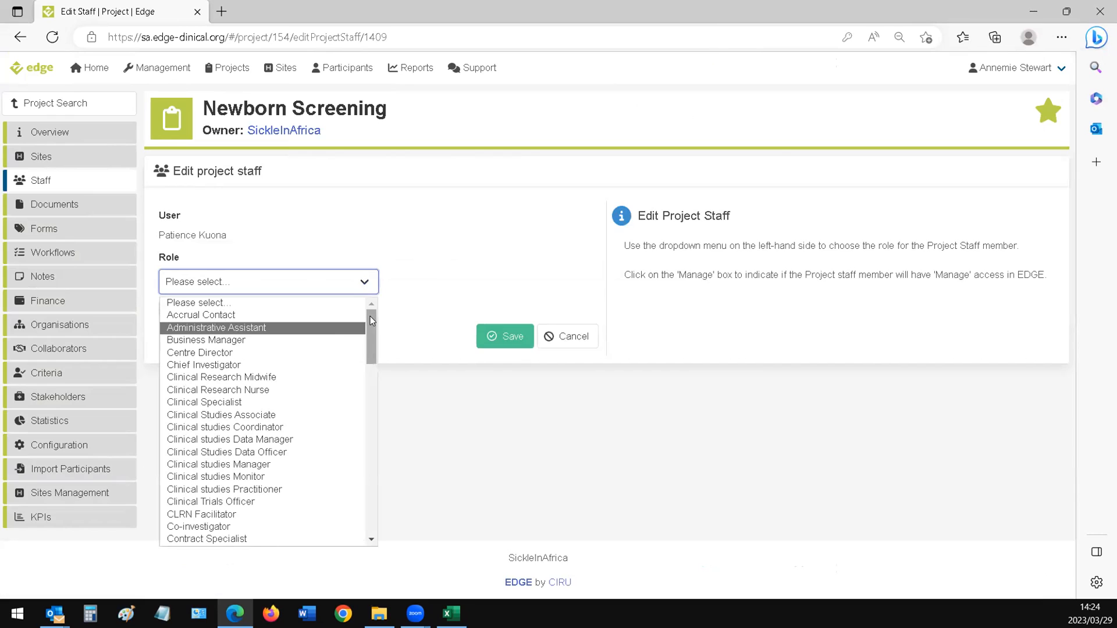
pyautogui.click(466, 266)
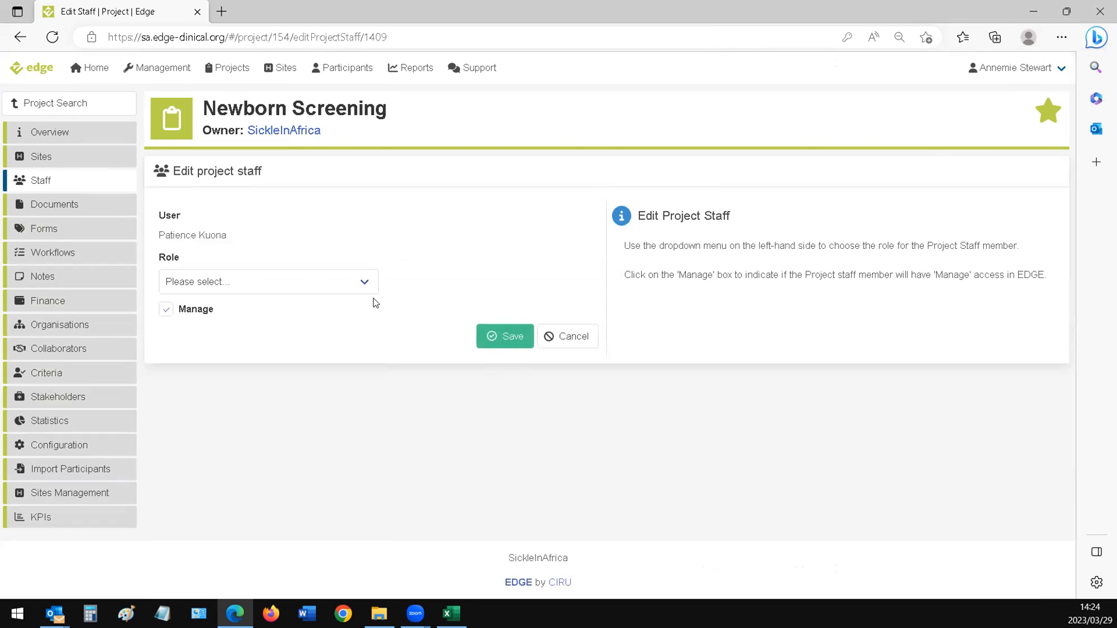
pyautogui.click(362, 283)
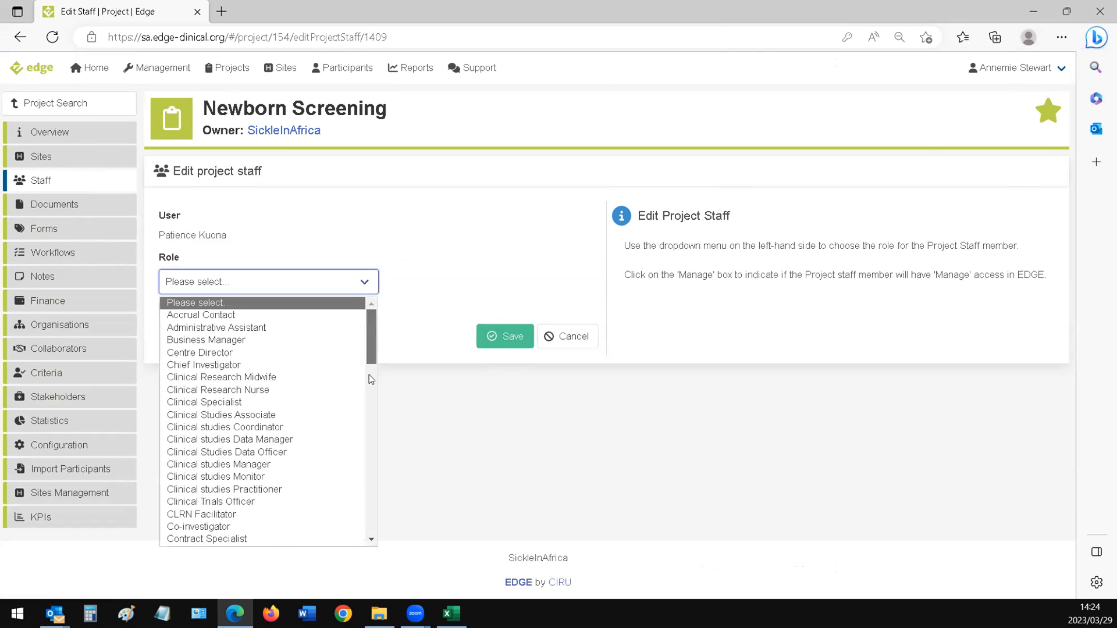
pyautogui.scroll(-15, 363, 494)
pyautogui.scroll(3, 366, 477)
pyautogui.scroll(2, 367, 471)
pyautogui.click(267, 366)
pyautogui.click(519, 329)
# Give the twenty-third staff member on the first page of the list Manage access, save and return to the top of the list
pyautogui.scroll(-8, 620, 367)
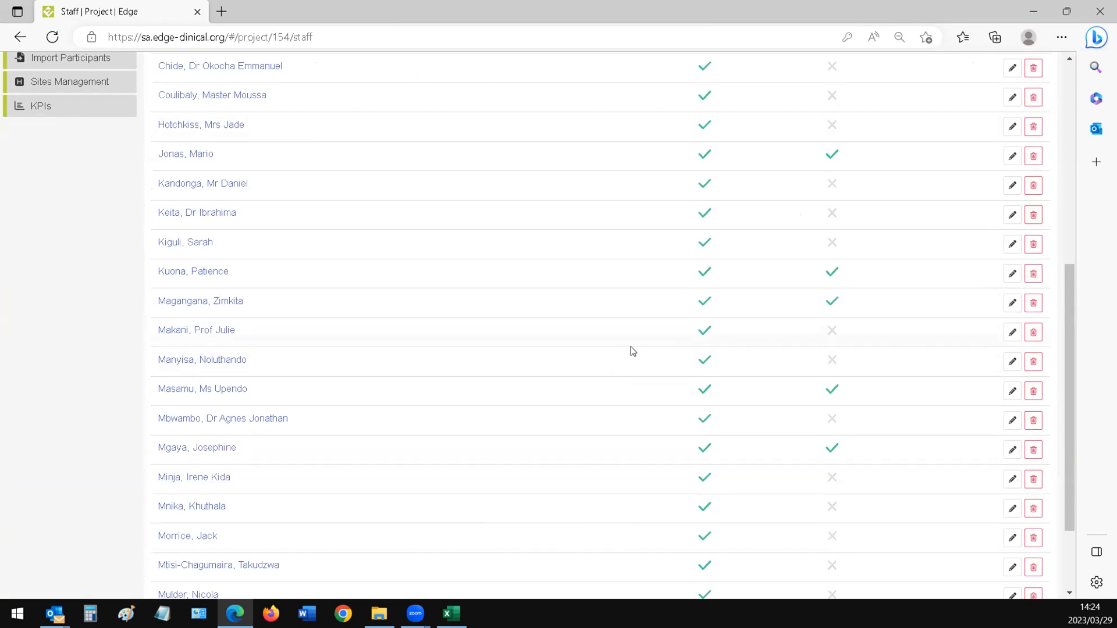
pyautogui.scroll(-2, 432, 357)
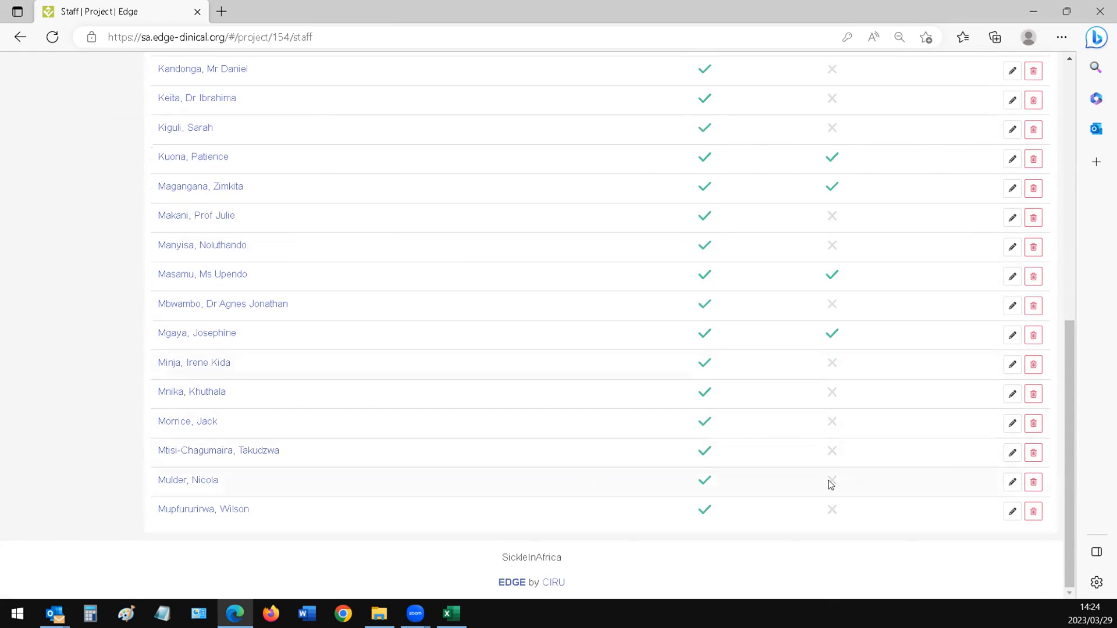
pyautogui.click(1013, 455)
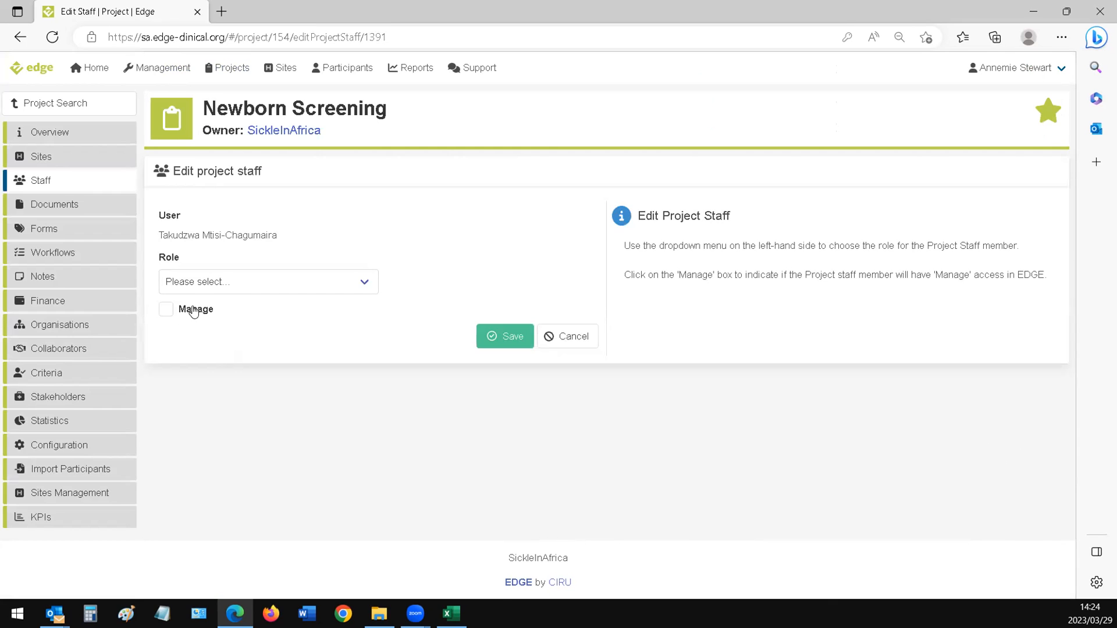
pyautogui.click(166, 310)
pyautogui.click(514, 339)
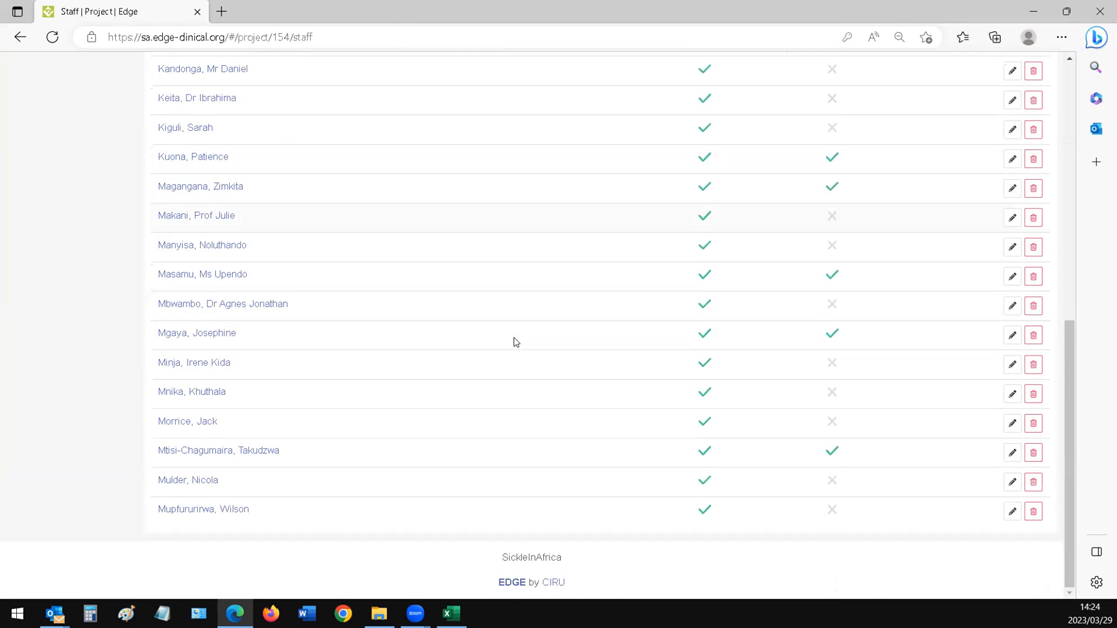
pyautogui.scroll(10, 514, 342)
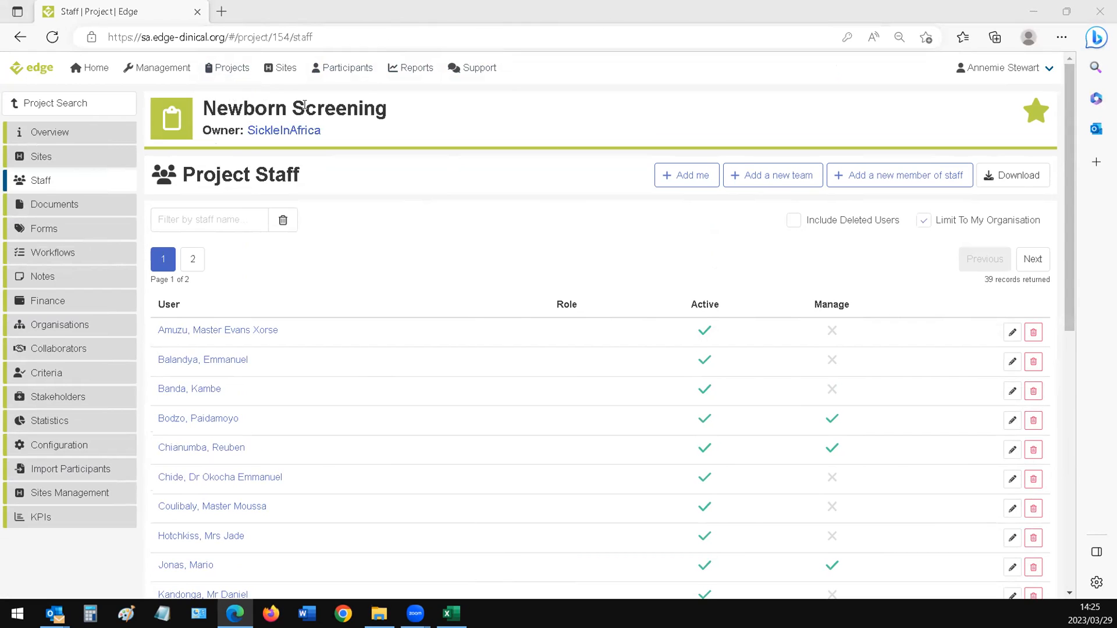
# Open the calendar in the Home area and look over the March 2023 month view
pyautogui.click(89, 69)
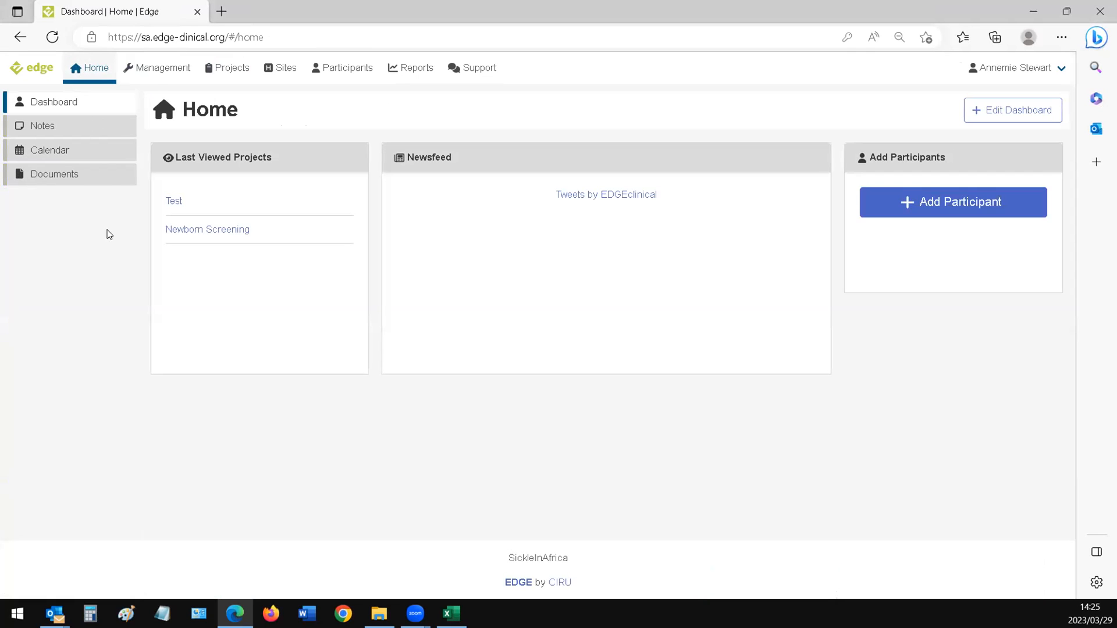
pyautogui.click(38, 150)
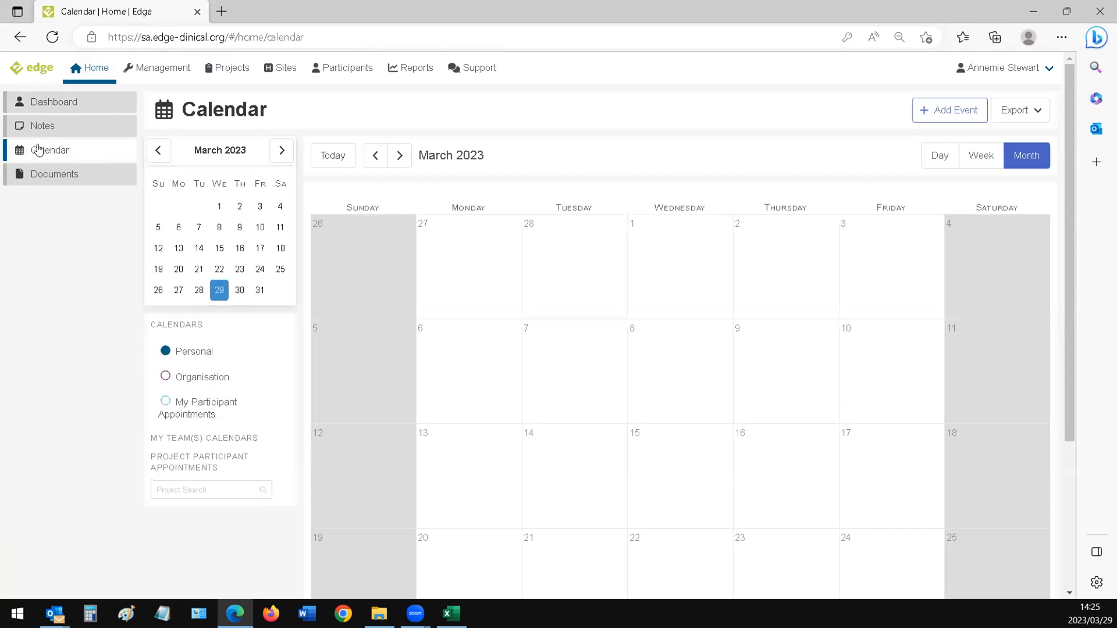
pyautogui.scroll(-3, 624, 347)
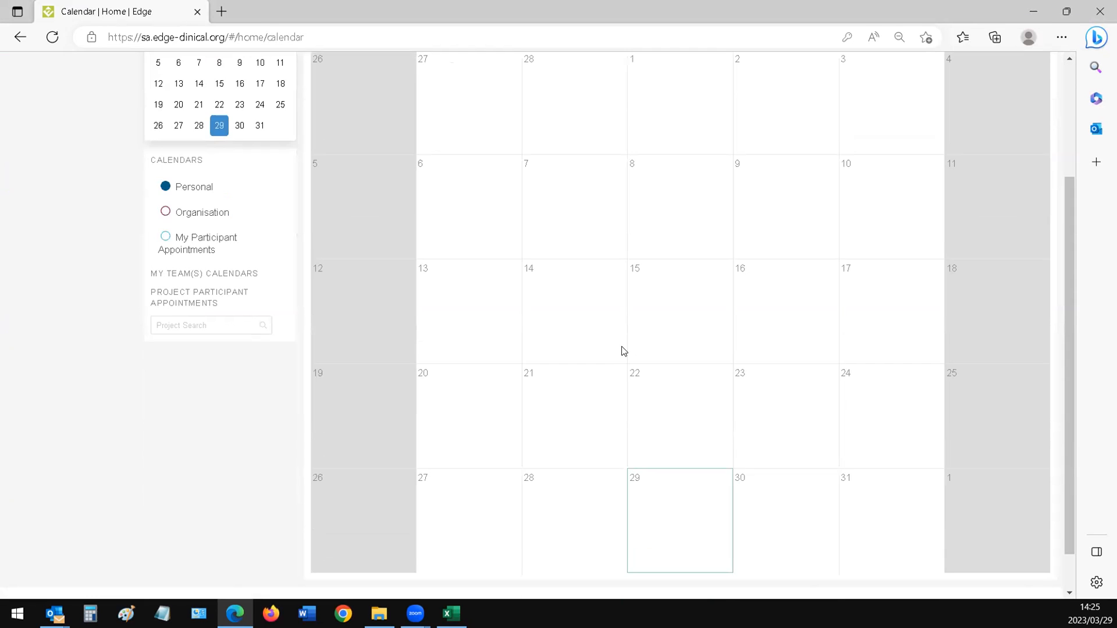
pyautogui.scroll(3, 624, 350)
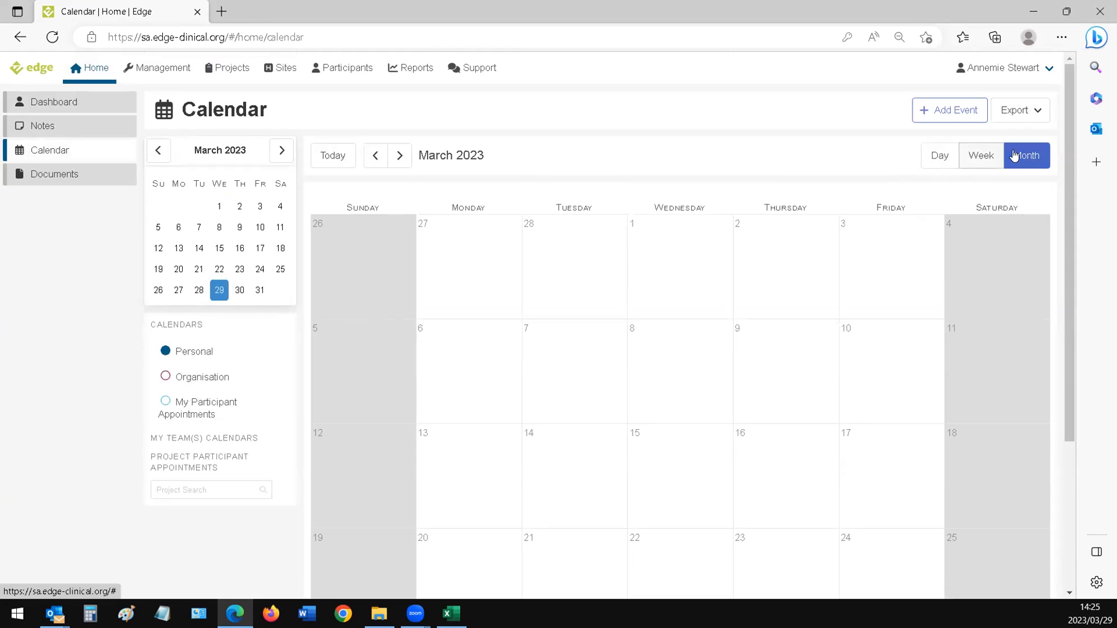
# Show the Organisation calendar's events alongside the Personal ones and look over the month
pyautogui.click(193, 379)
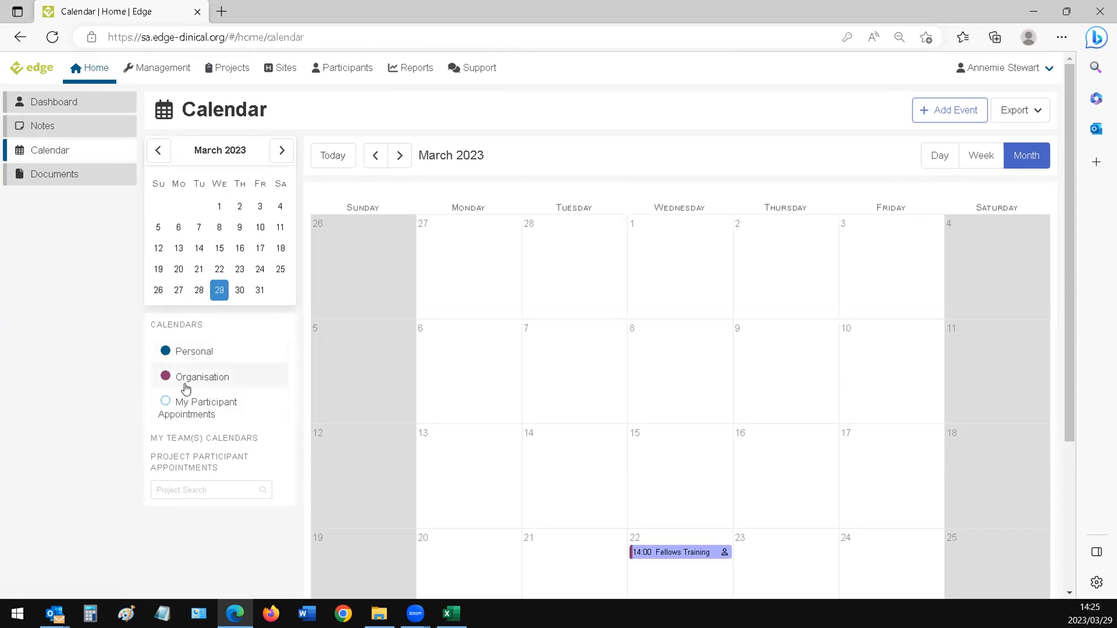
pyautogui.click(175, 380)
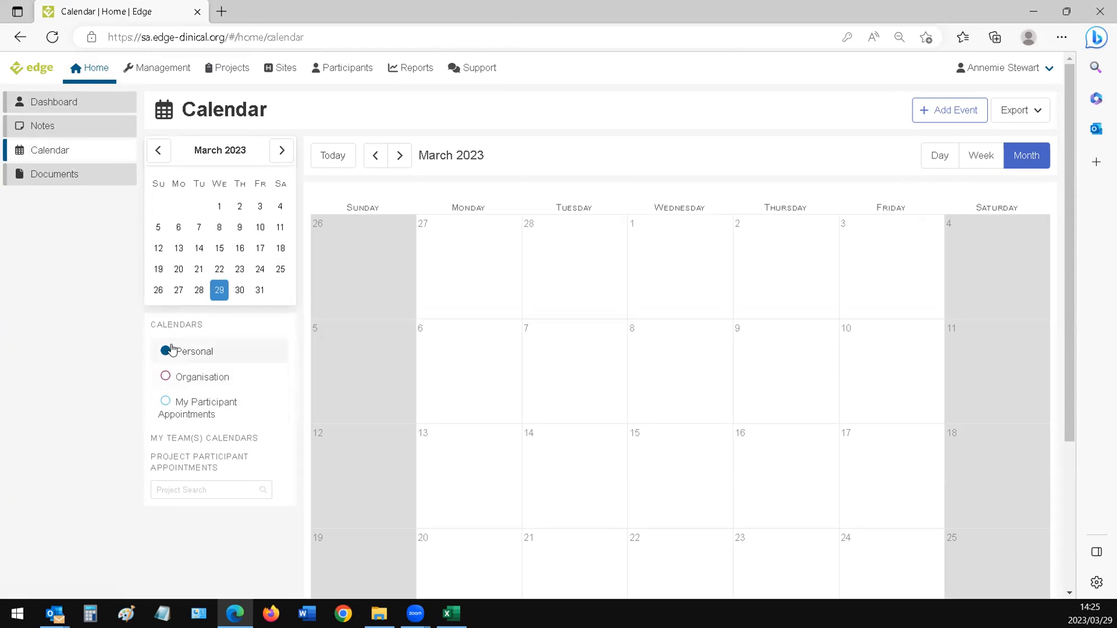
pyautogui.click(177, 379)
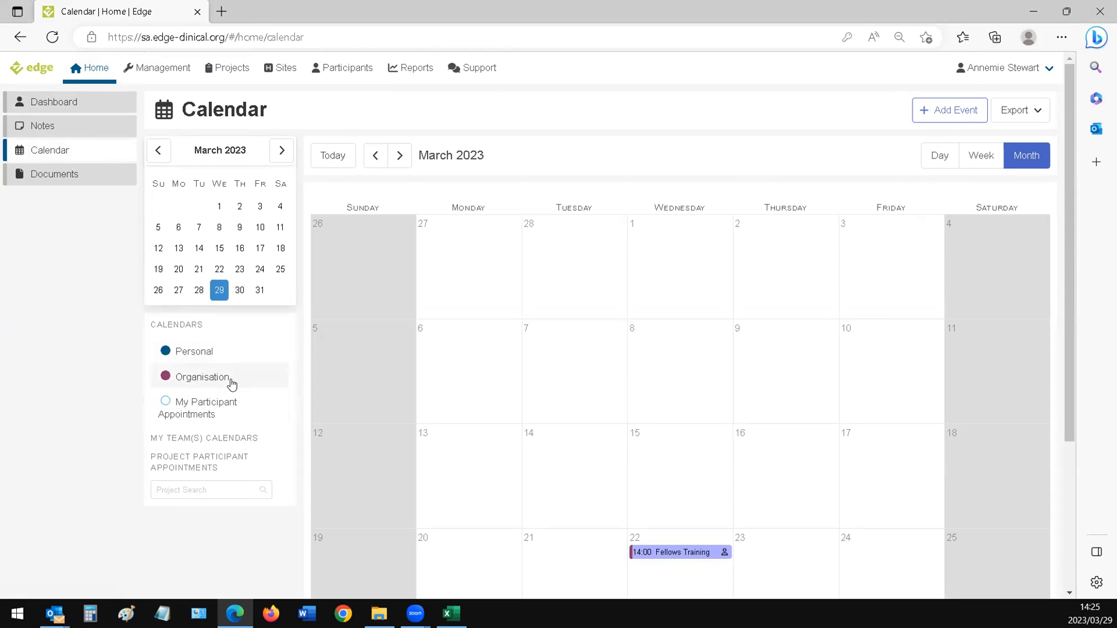
pyautogui.scroll(-3, 723, 461)
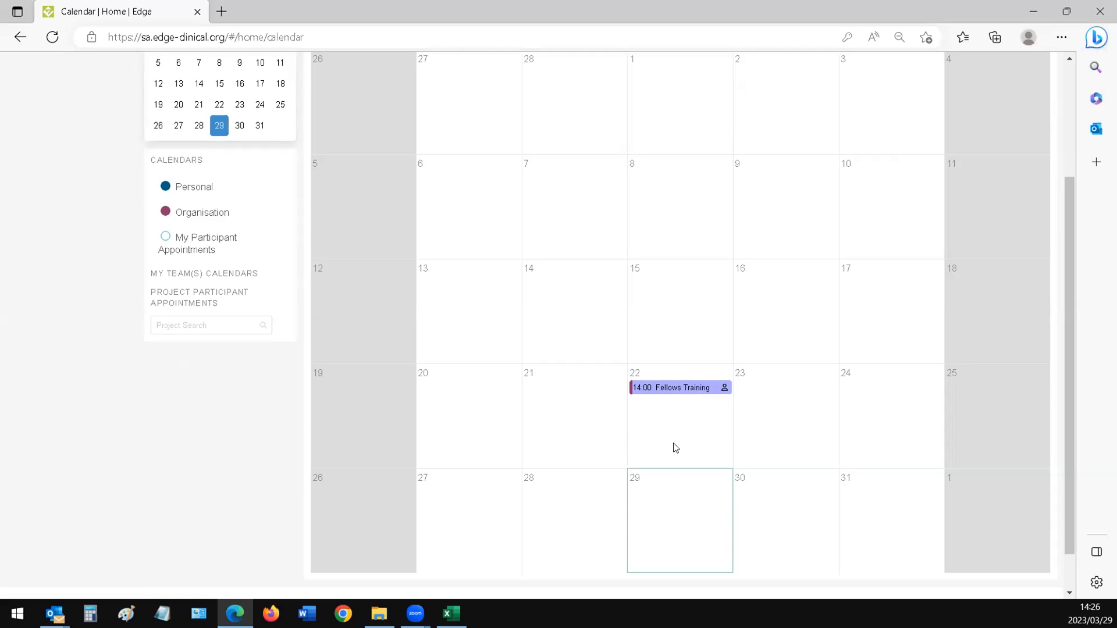
pyautogui.scroll(3, 693, 429)
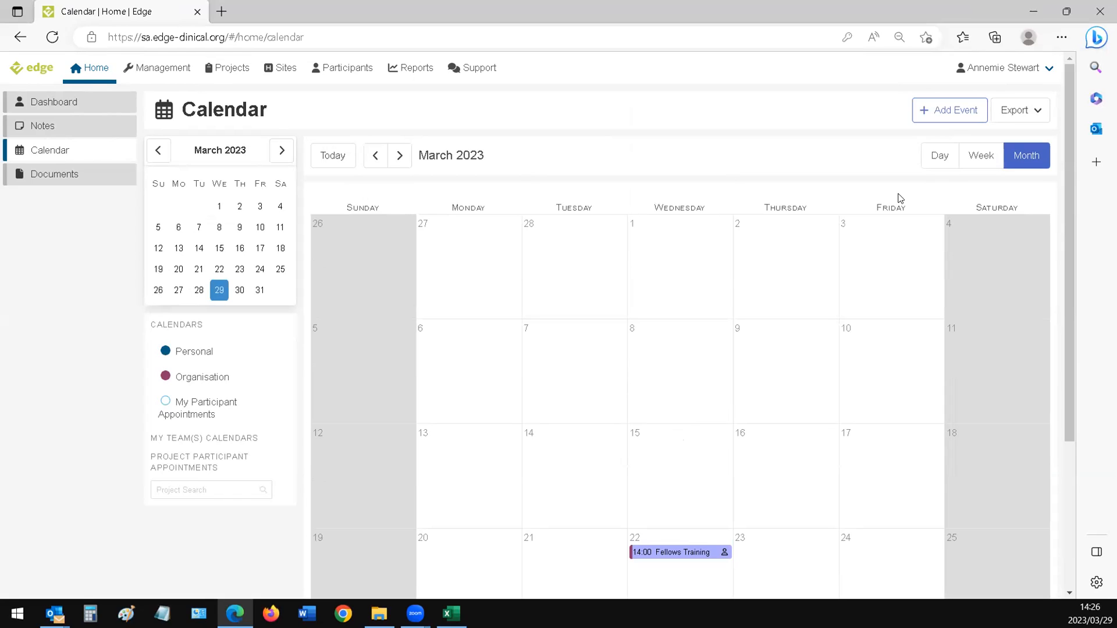
# Start a new calendar event titled "Fellows Training" in the Organisation calendar with the event type Training
pyautogui.click(964, 110)
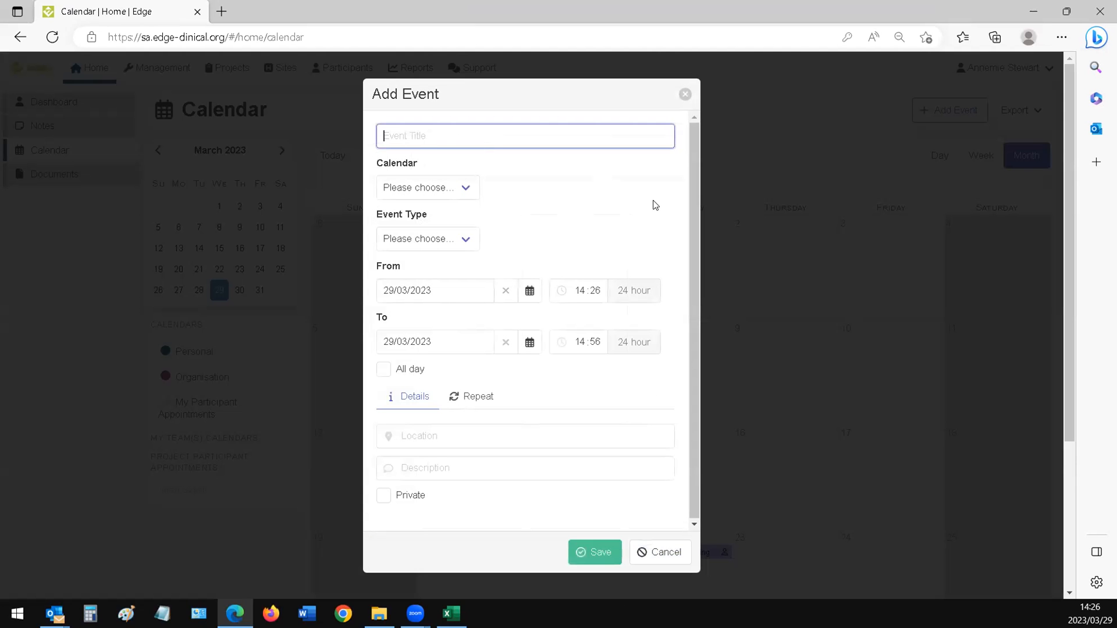
pyautogui.write('Fellows Training')
pyautogui.click(466, 188)
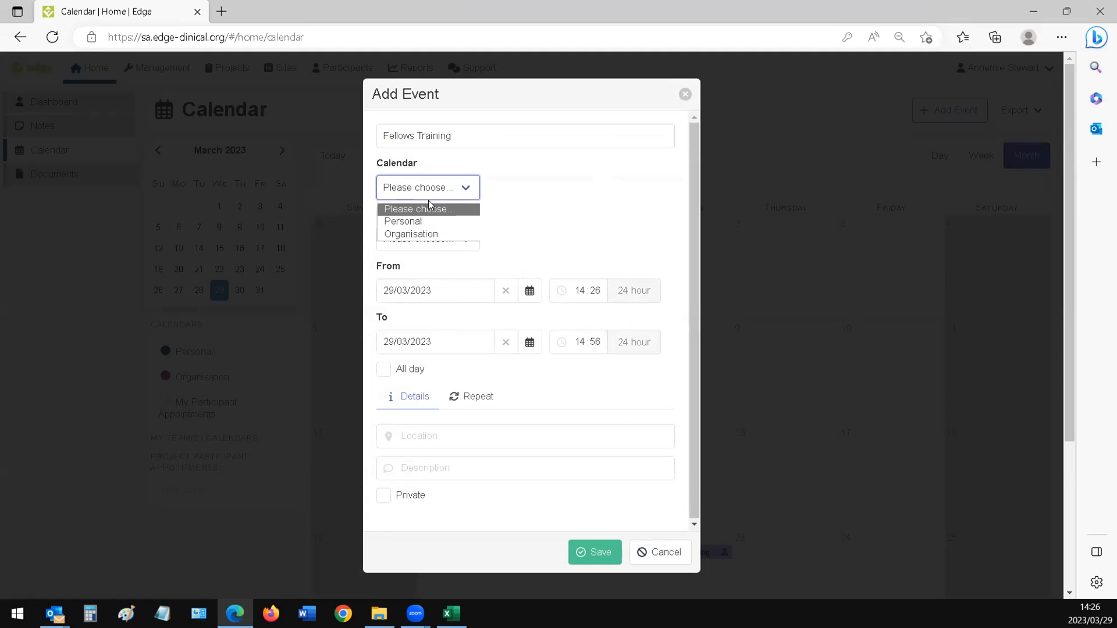
pyautogui.click(404, 235)
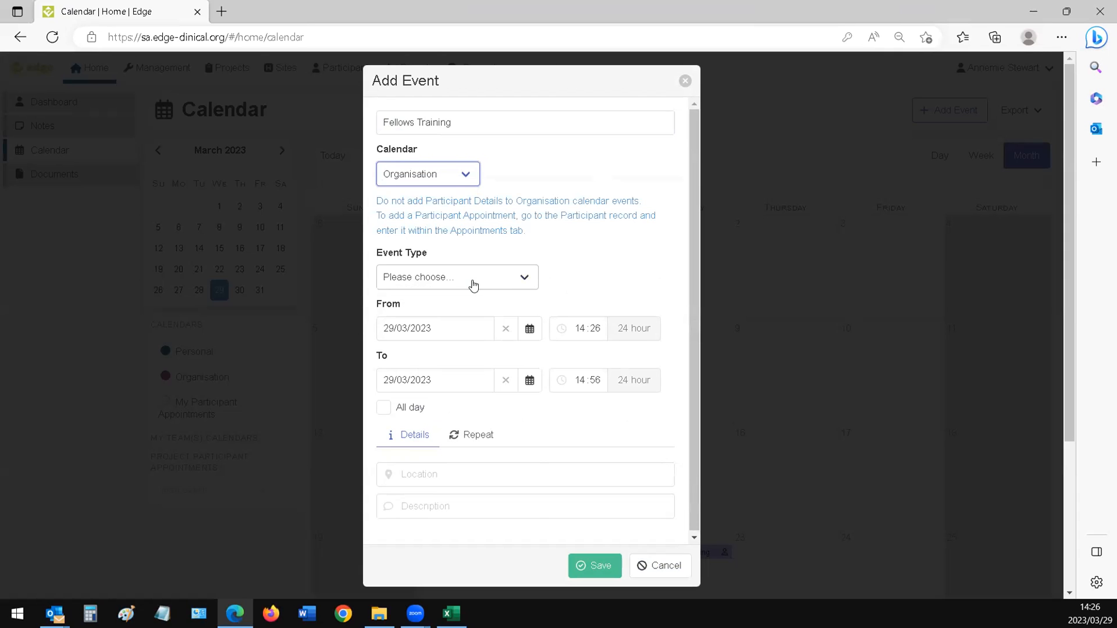
pyautogui.click(519, 277)
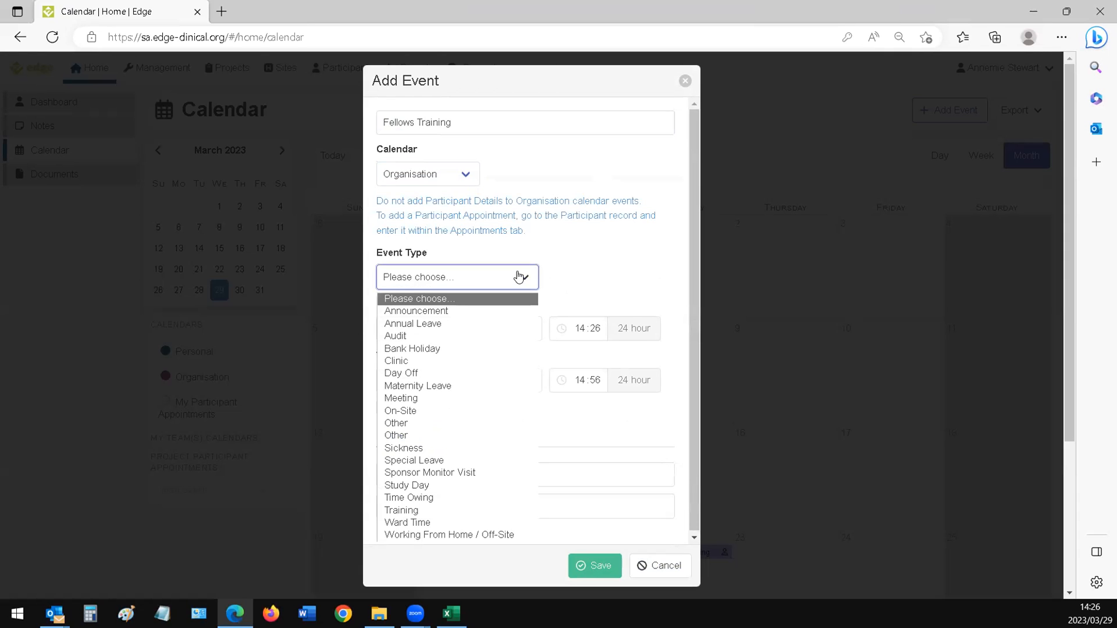
pyautogui.click(412, 510)
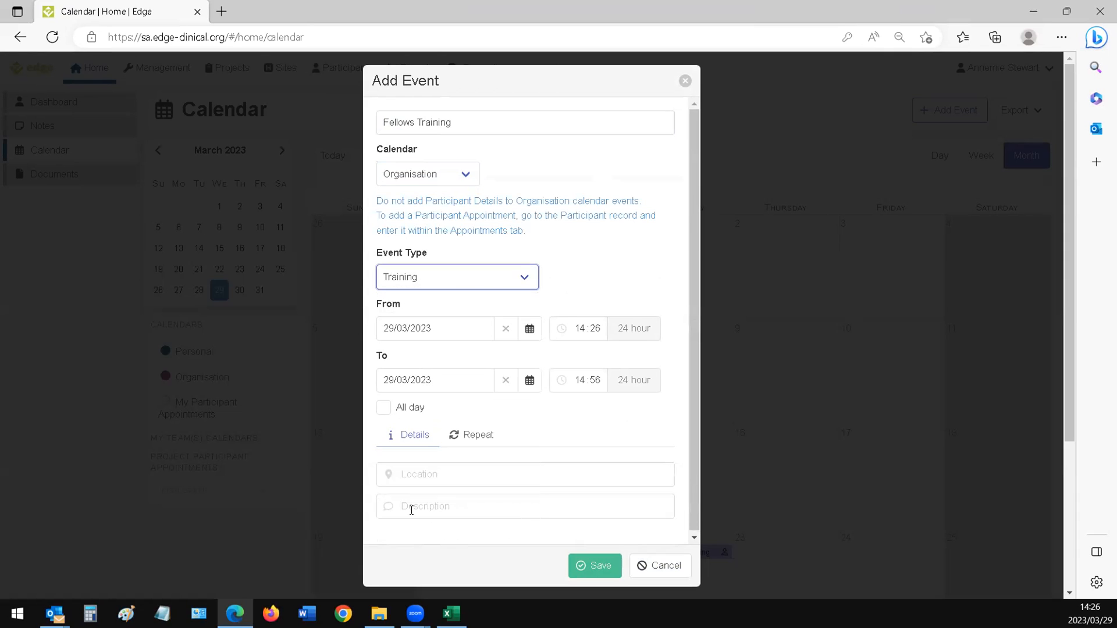
# Set the Fellows Training event's start time to 14:00 and its end time to 15:00 on 29/03/2023
pyautogui.click(593, 327)
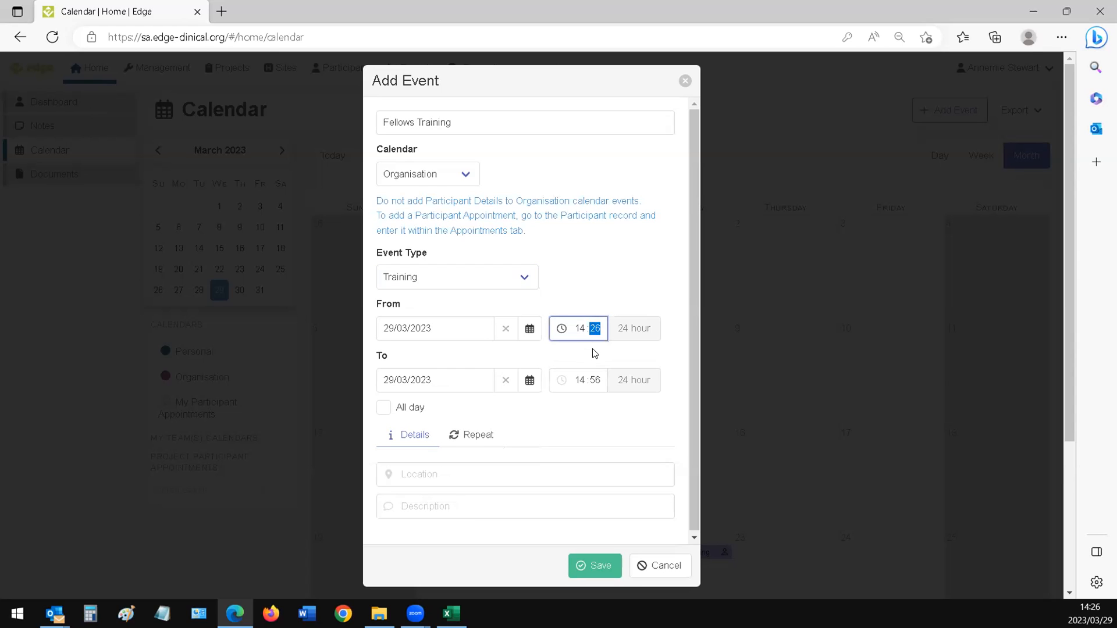
pyautogui.press('Tab')
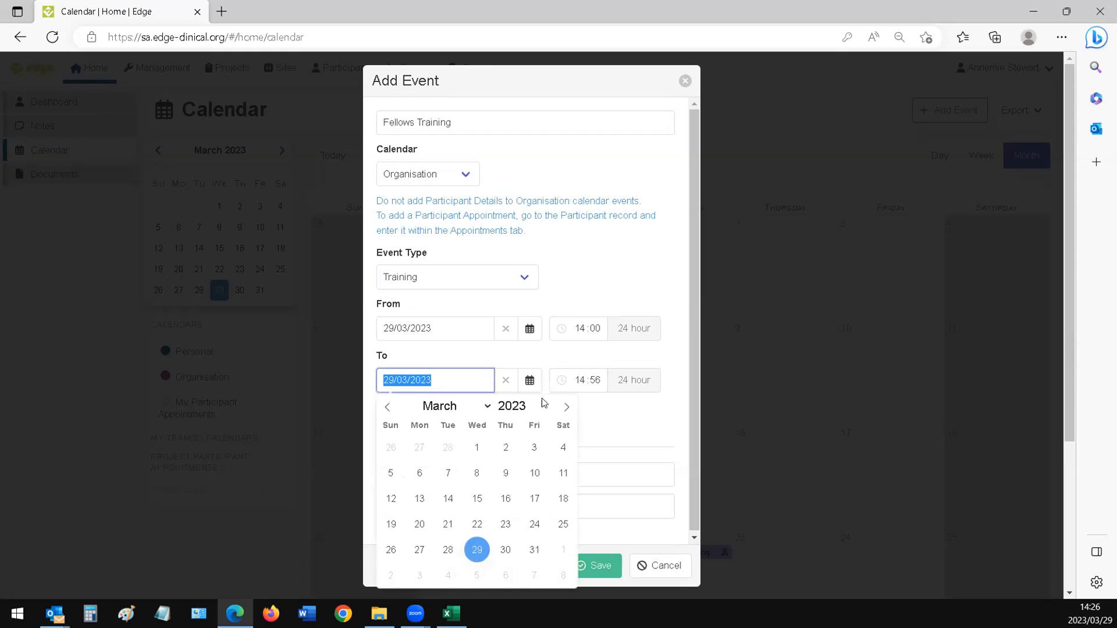
pyautogui.click(582, 380)
pyautogui.click(581, 381)
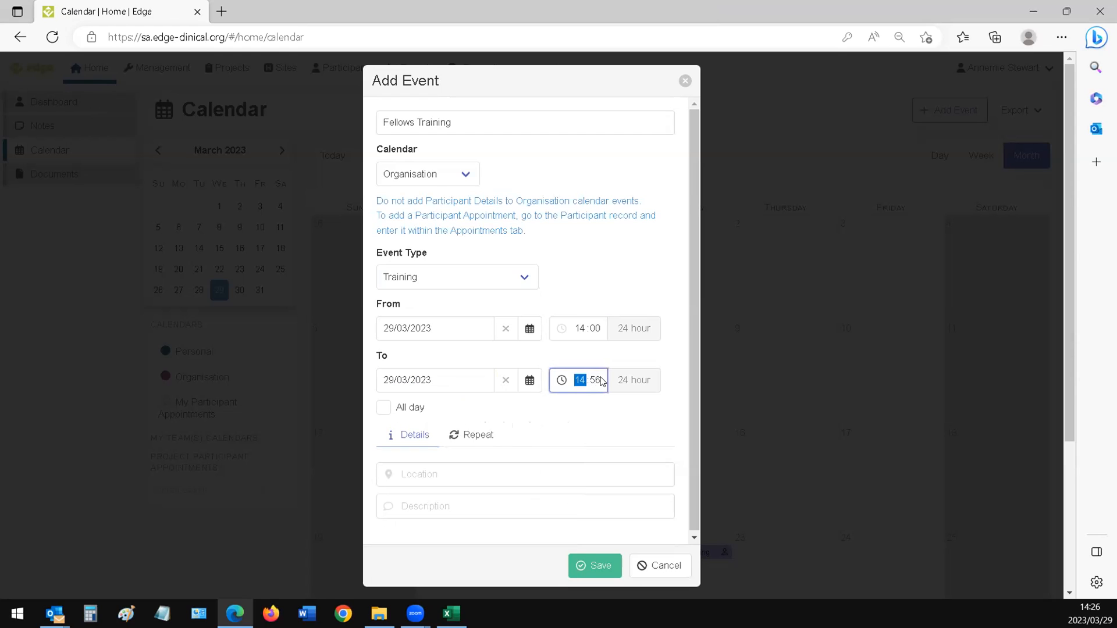
pyautogui.write('5')
pyautogui.click(600, 381)
pyautogui.click(600, 382)
pyautogui.click(528, 430)
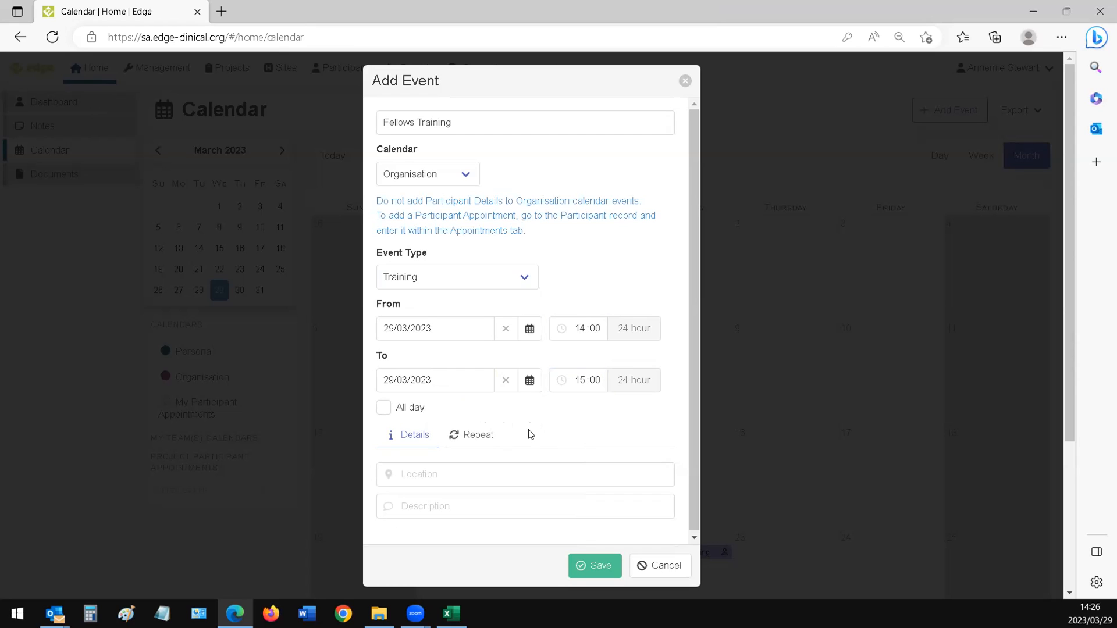
# Enter "CAT" as the event description, leave the location empty and save the event
pyautogui.click(406, 473)
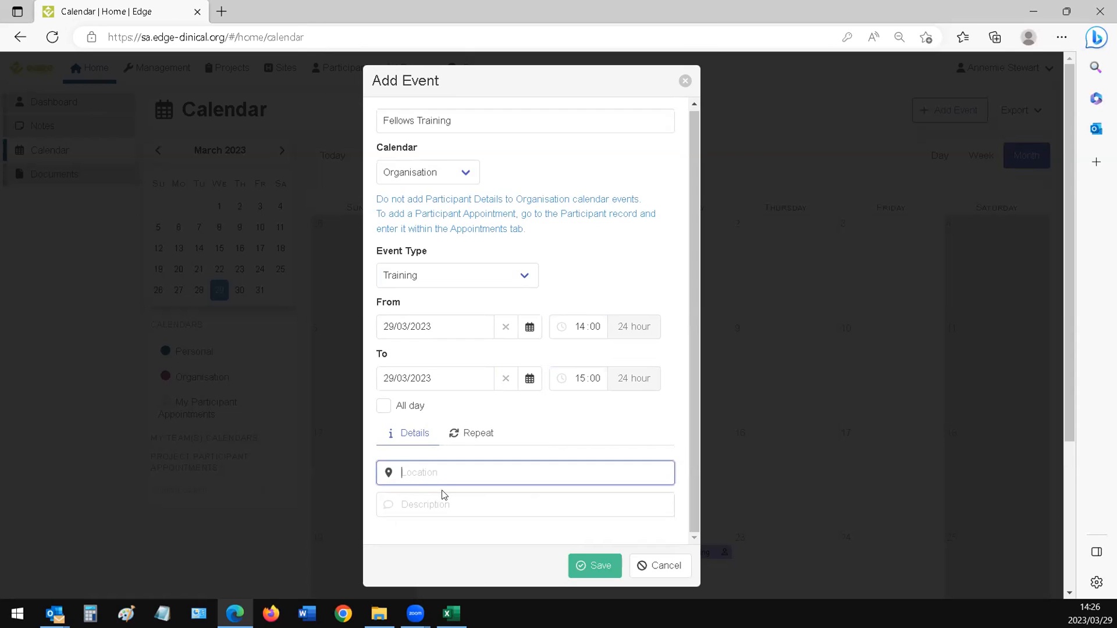
pyautogui.click(437, 505)
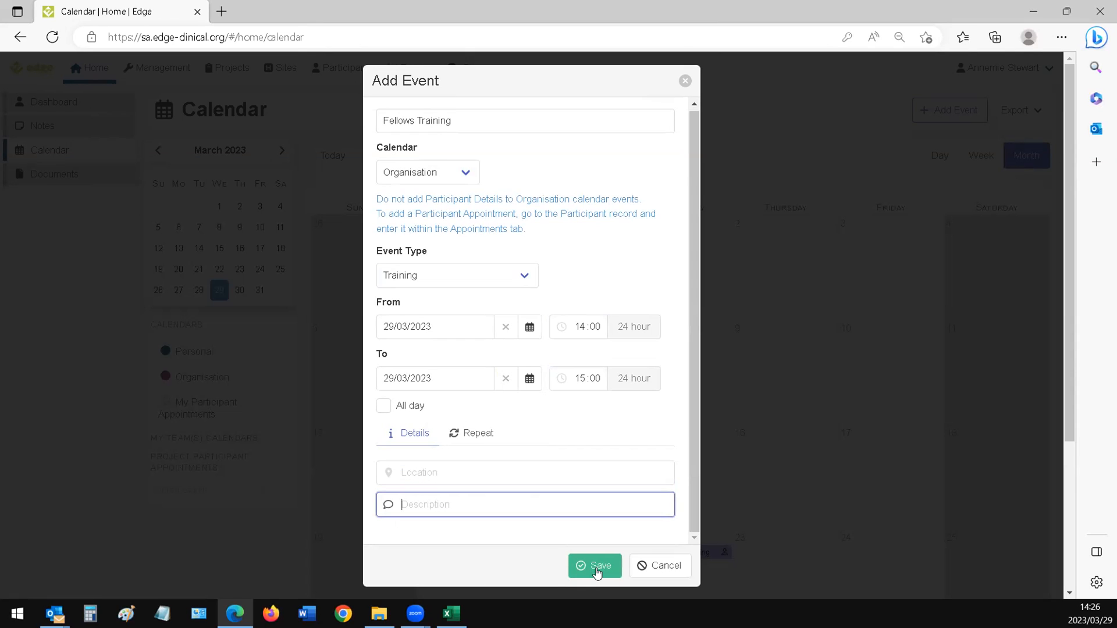
pyautogui.write('CAT')
pyautogui.click(602, 565)
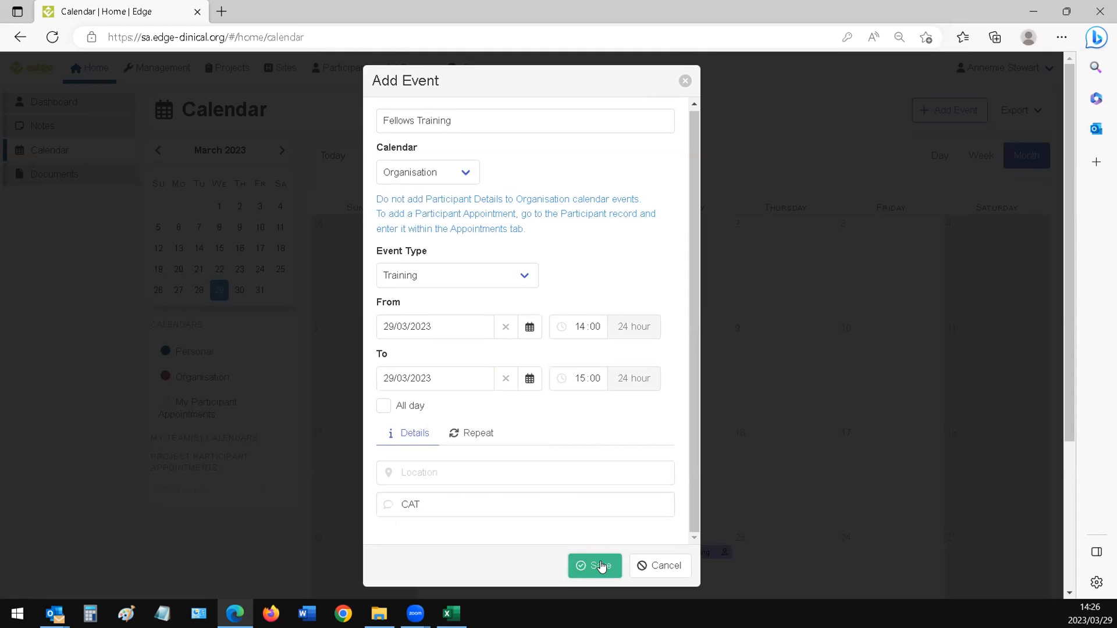
pyautogui.scroll(-3, 602, 566)
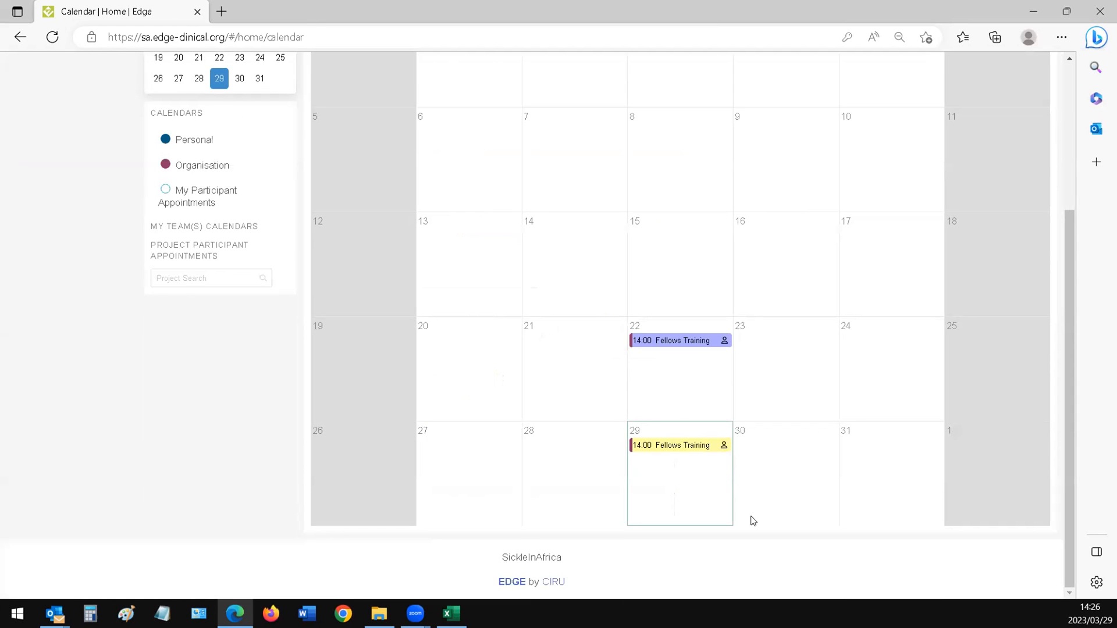
pyautogui.scroll(3, 760, 531)
pyautogui.scroll(-3, 766, 521)
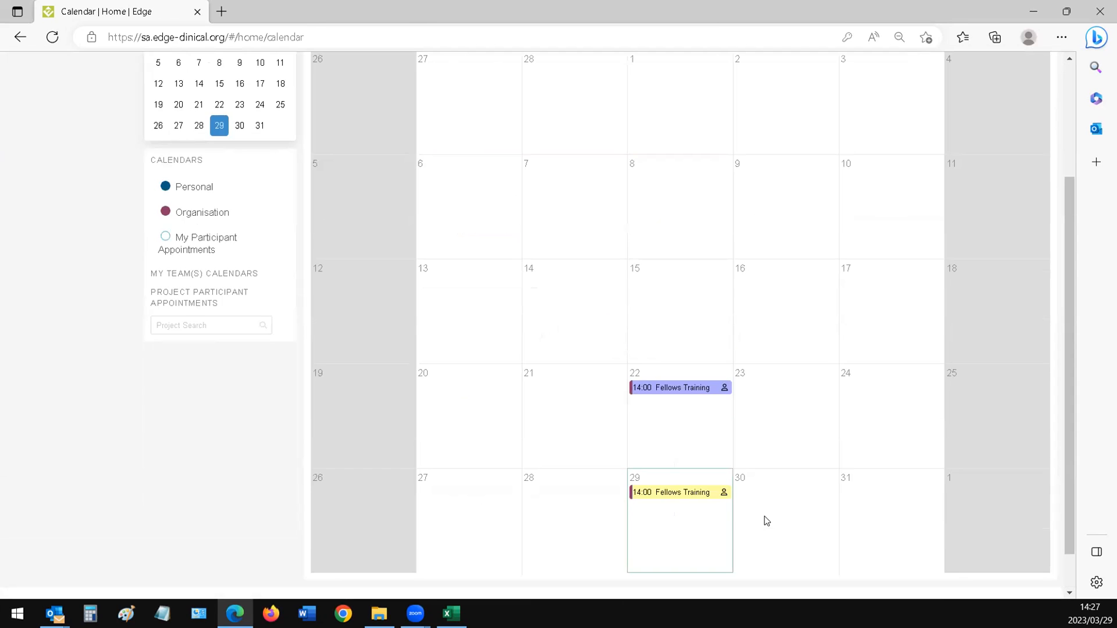
pyautogui.scroll(2, 767, 521)
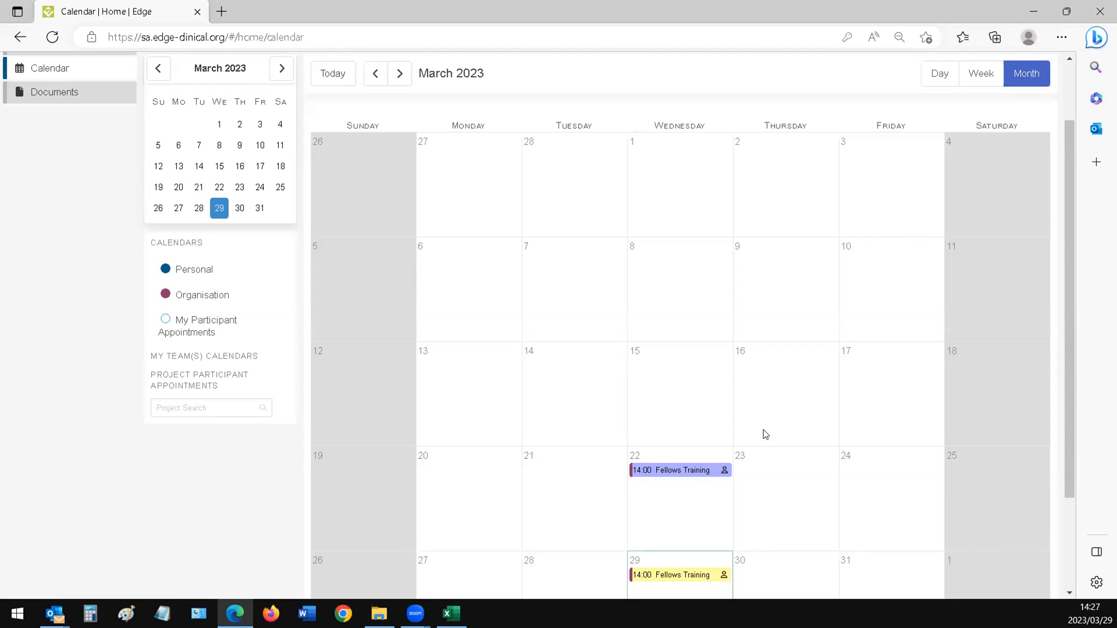
pyautogui.scroll(-3, 774, 450)
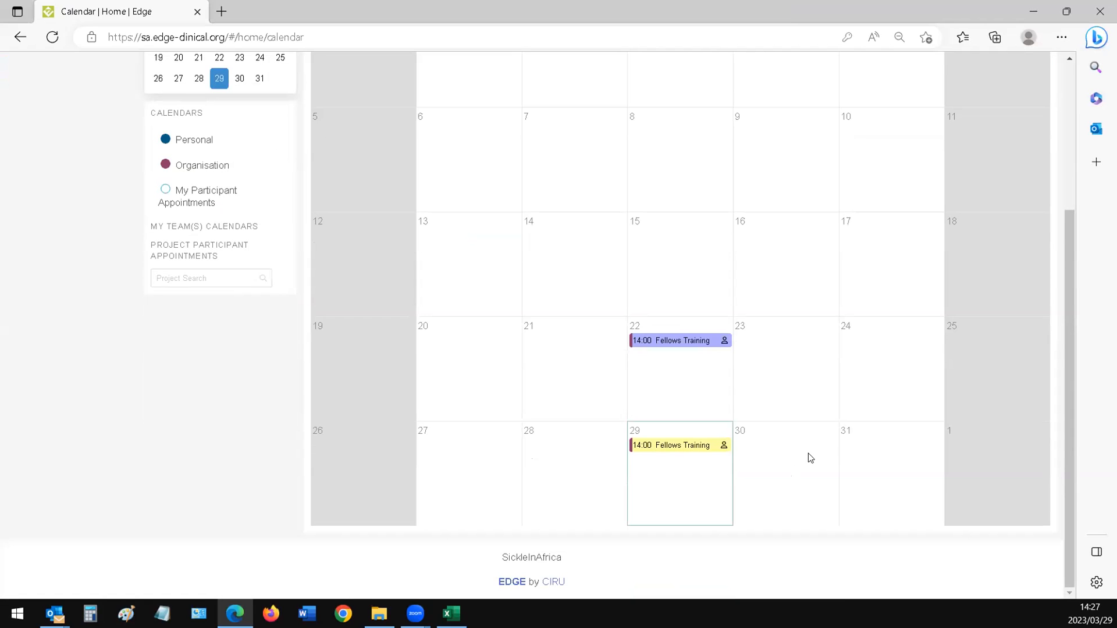
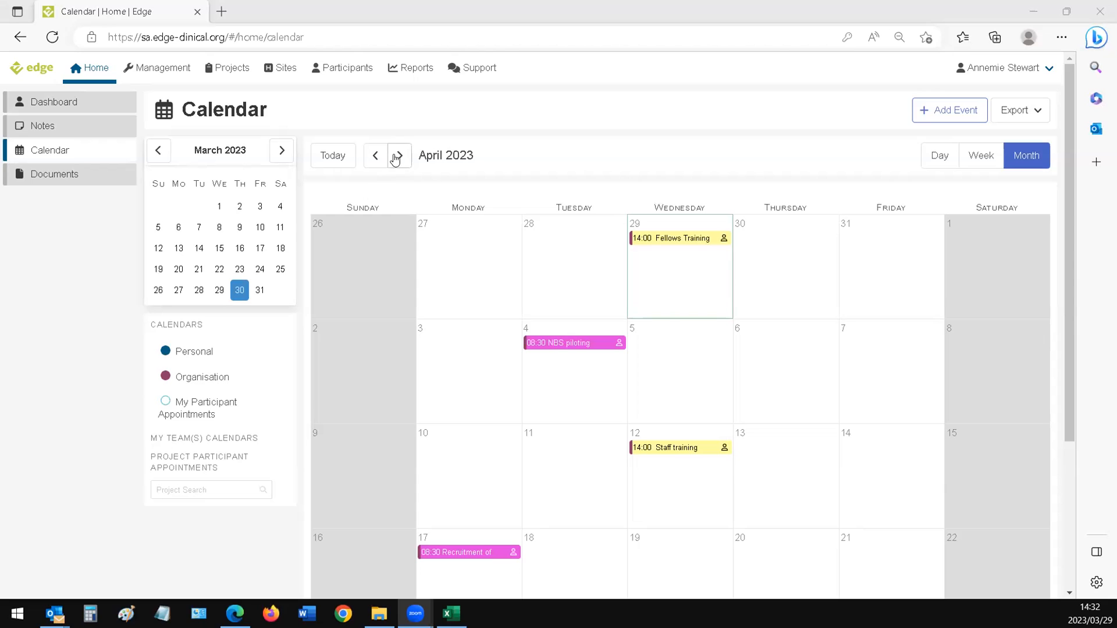
# Advance the month view of the calendar to February 2024
pyautogui.click(398, 156)
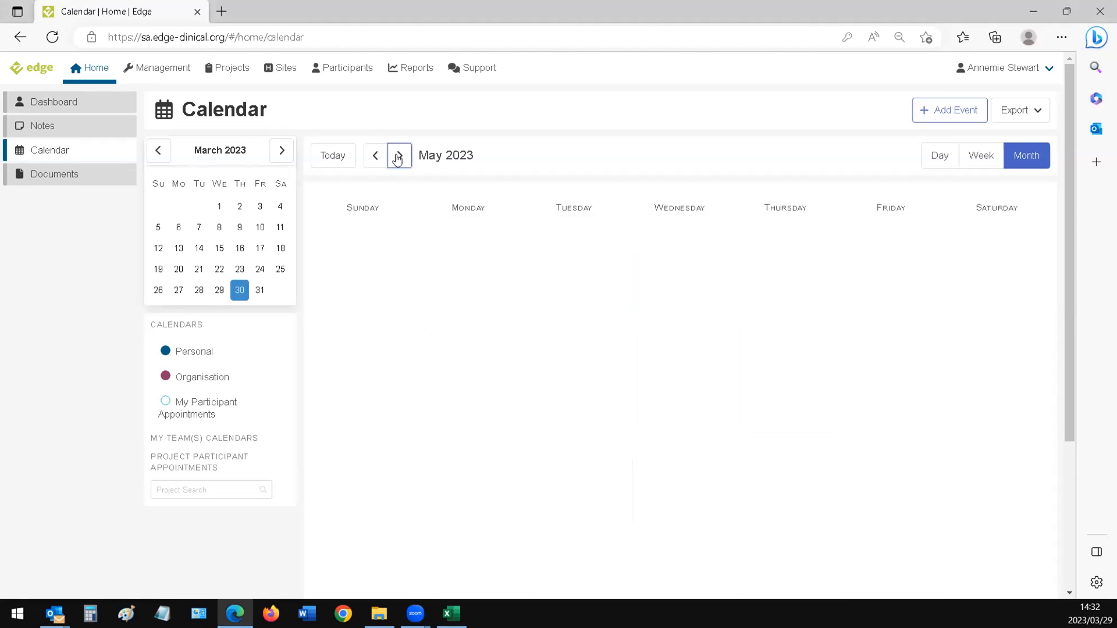
pyautogui.click(398, 155)
pyautogui.click(398, 156)
pyautogui.click(398, 156)
pyautogui.click(398, 156)
pyautogui.click(398, 156)
pyautogui.click(397, 156)
pyautogui.click(398, 156)
pyautogui.click(398, 156)
pyautogui.click(397, 156)
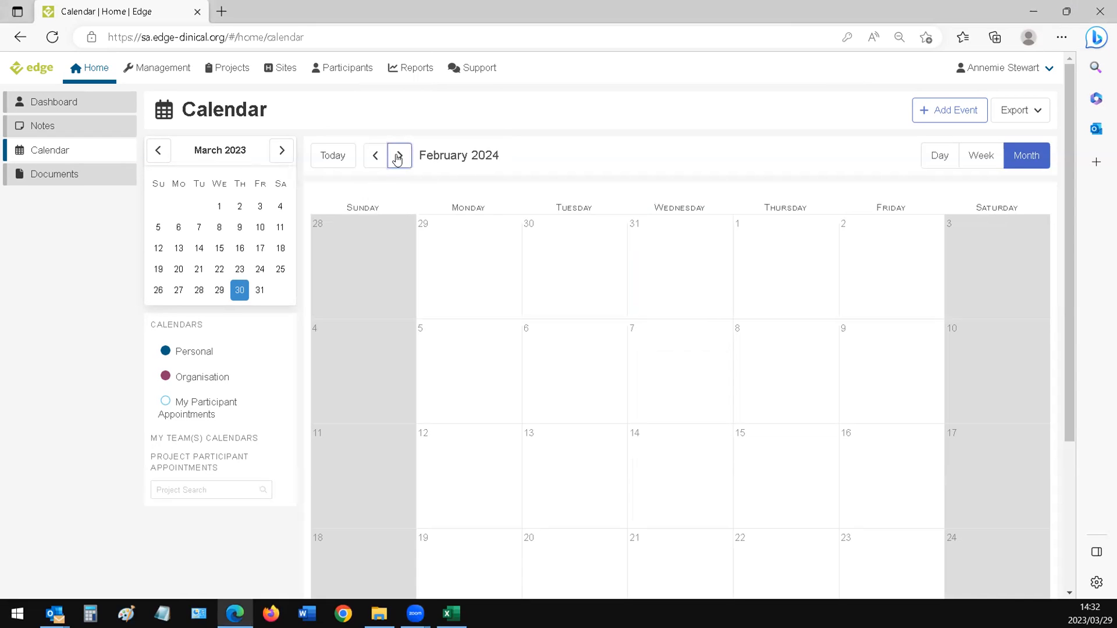
# Start an all-day event on 12/02/2024 titled "Nigeria IRB approval expires" in the Organisation calendar with the event type Other
pyautogui.click(463, 448)
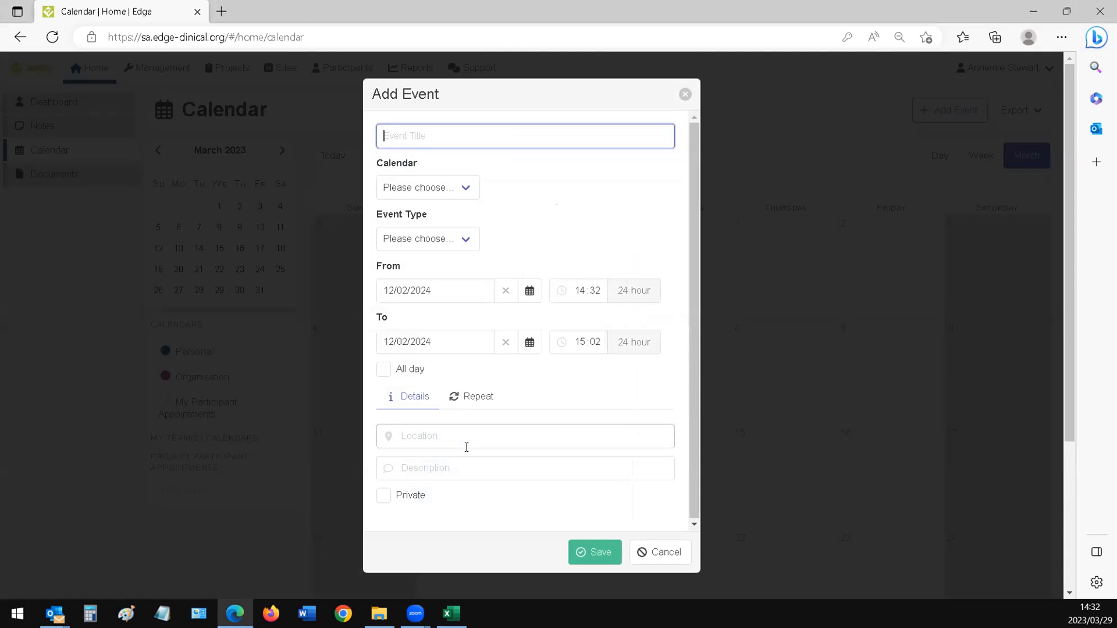
pyautogui.write('Nigeria IRB approval expires')
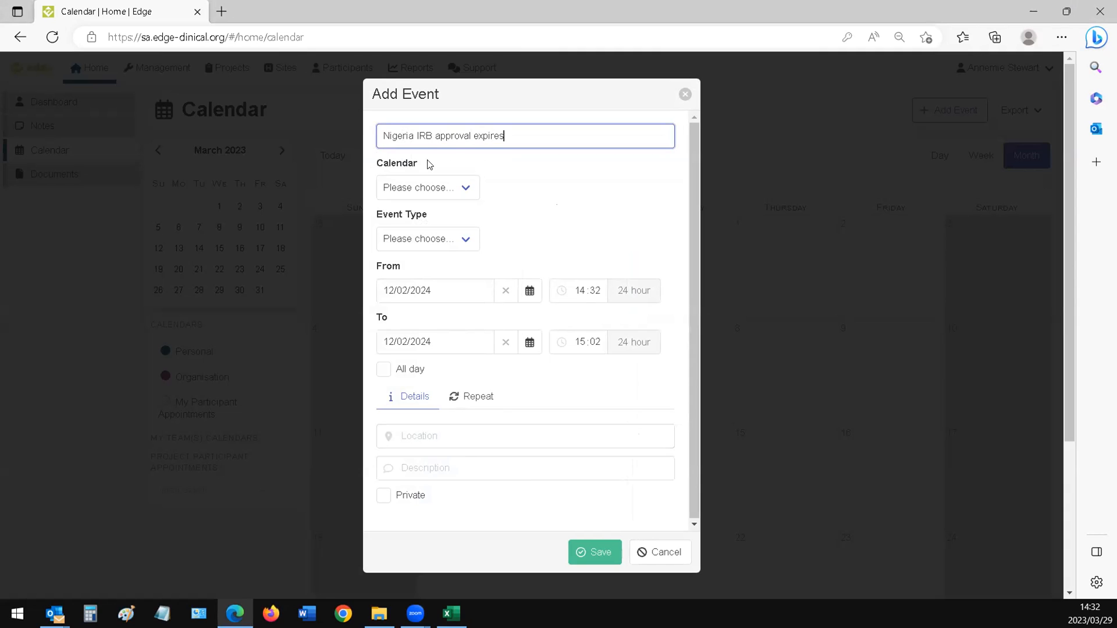
pyautogui.click(459, 193)
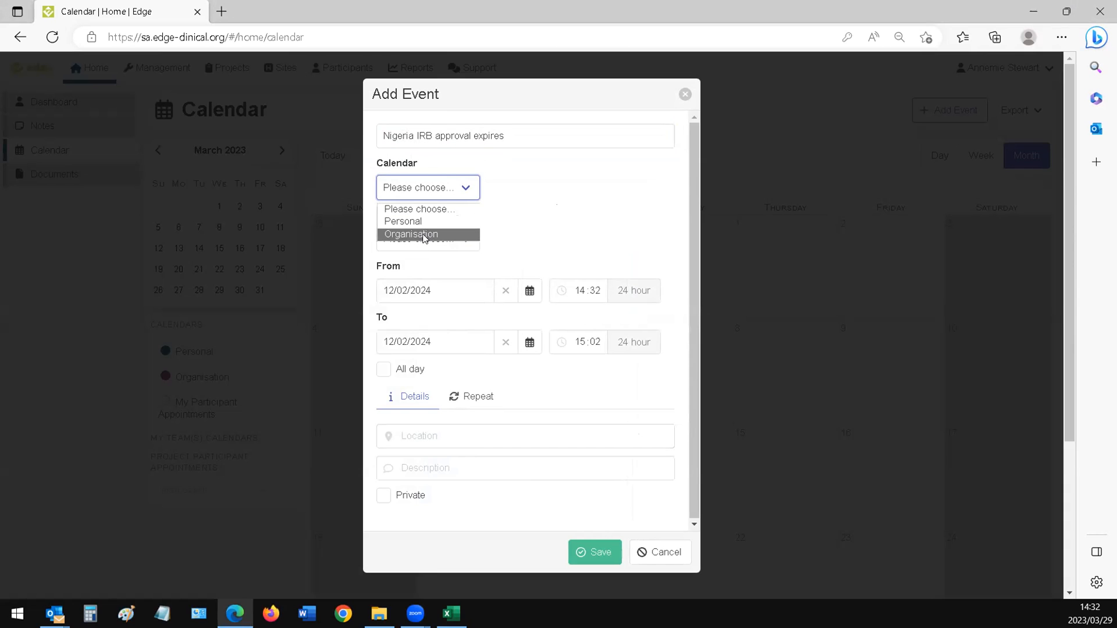
pyautogui.click(424, 235)
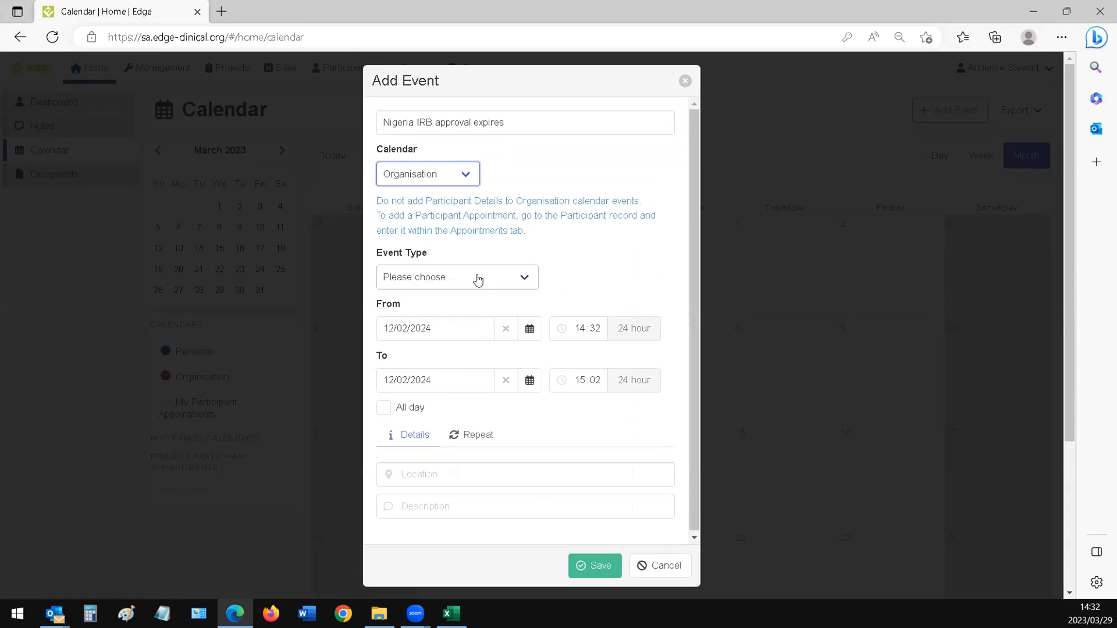
pyautogui.click(478, 280)
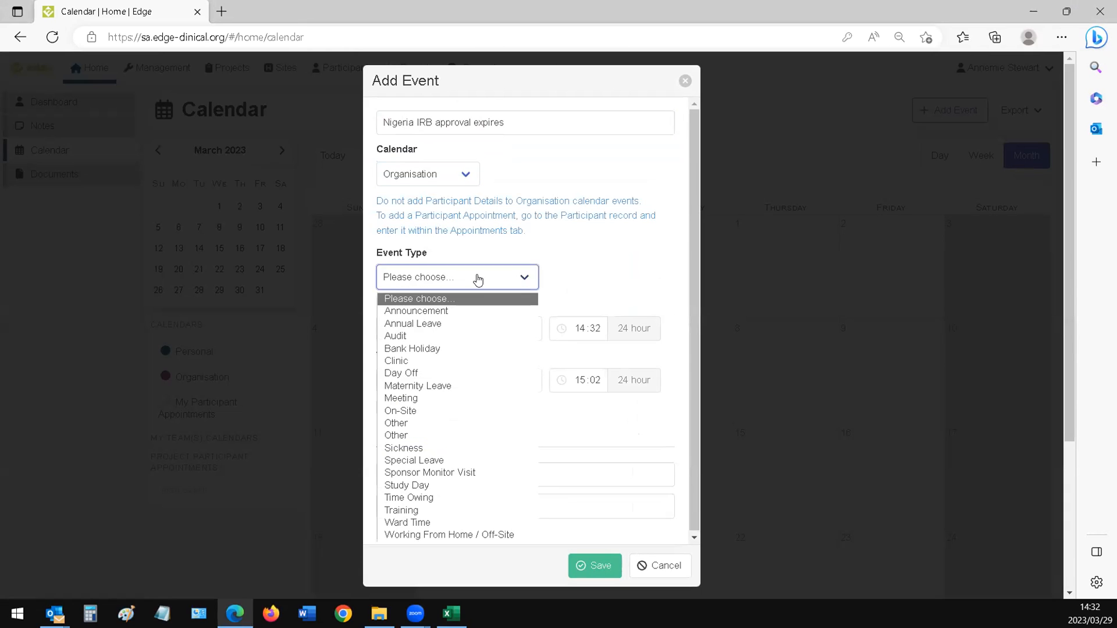
pyautogui.click(407, 423)
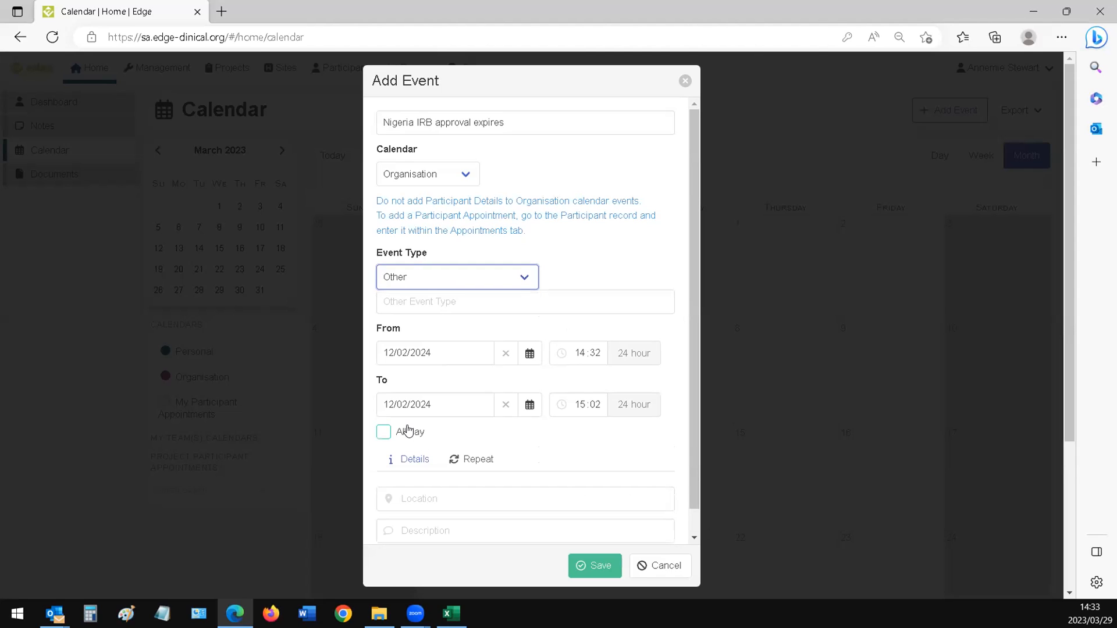
pyautogui.click(383, 433)
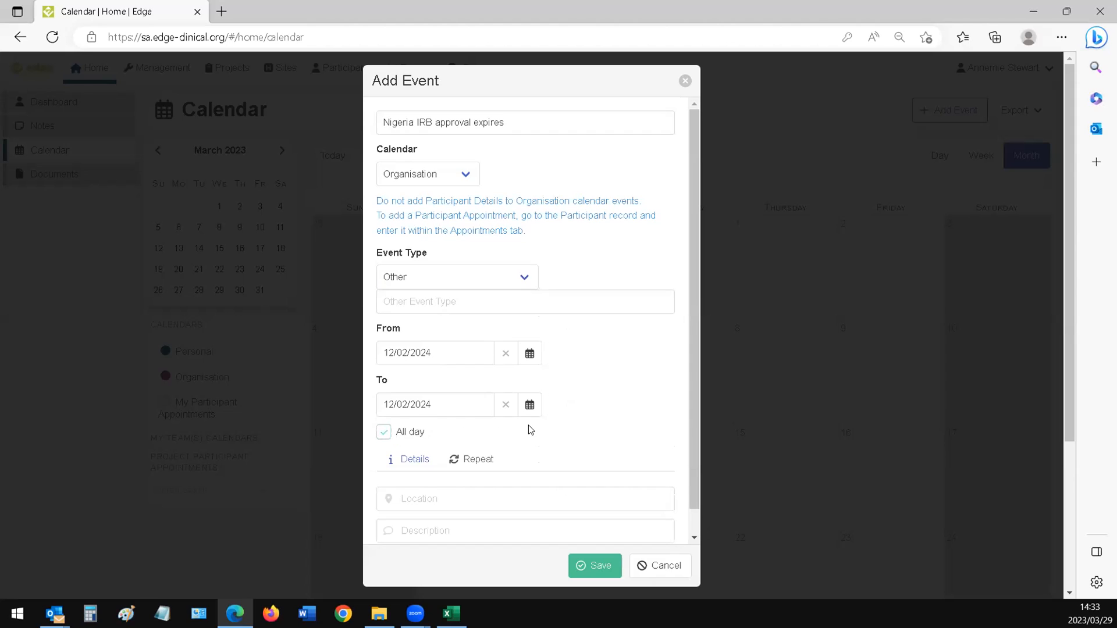
# Save the "Nigeria IRB approval expires" event to the Organisation calendar
pyautogui.scroll(-1, 530, 430)
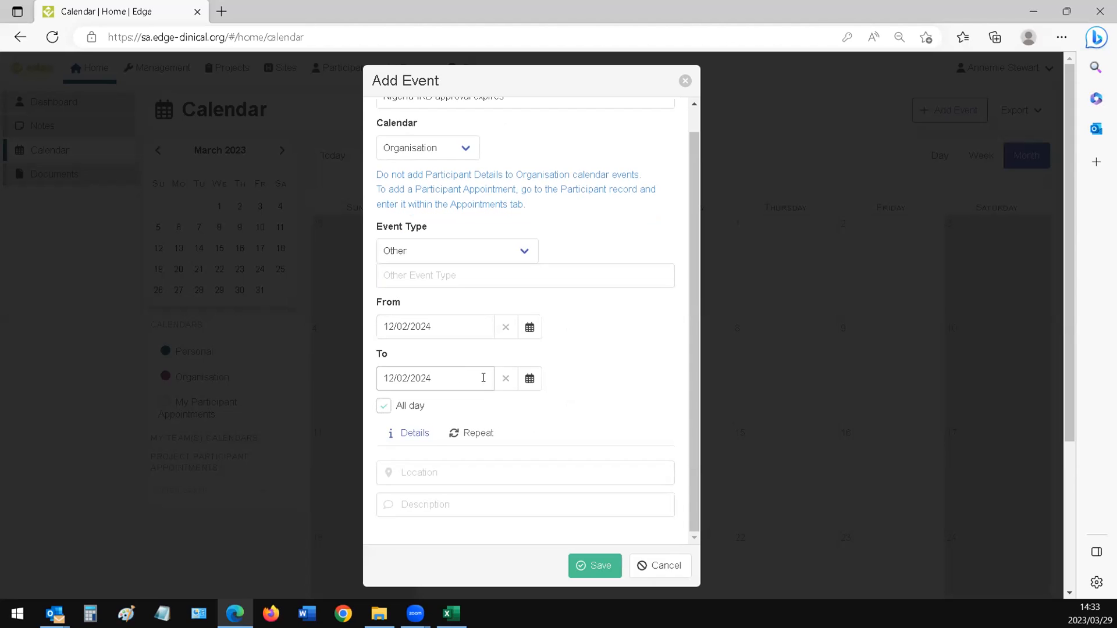
pyautogui.click(587, 562)
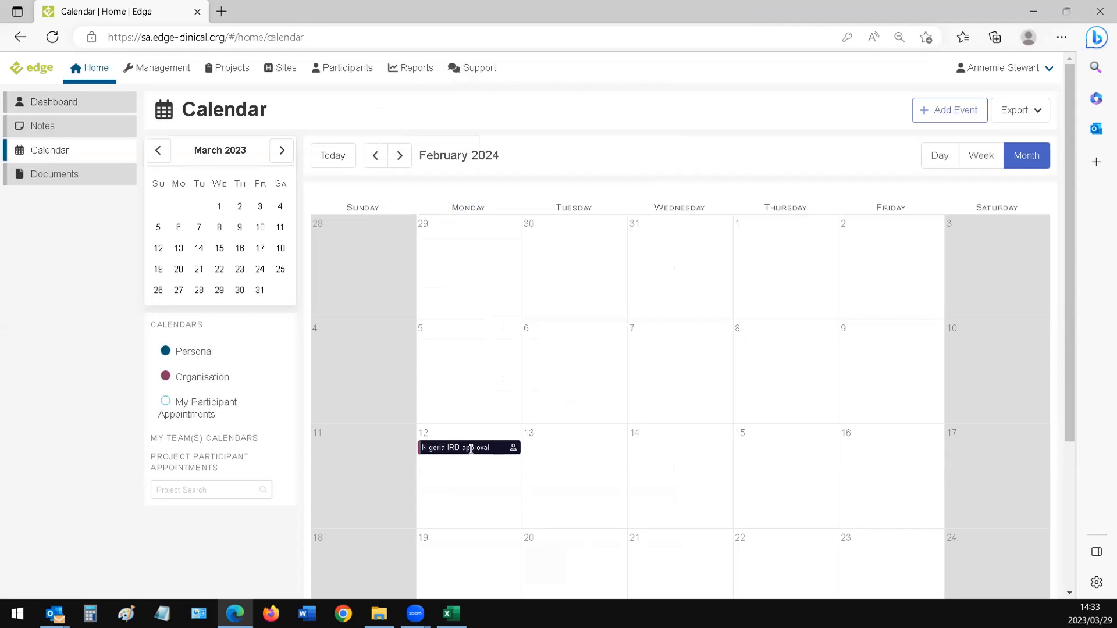
pyautogui.moveTo(514, 449)
# Return the calendar to the current month and review the Fellows Training events and the team calendars section
pyautogui.click(329, 153)
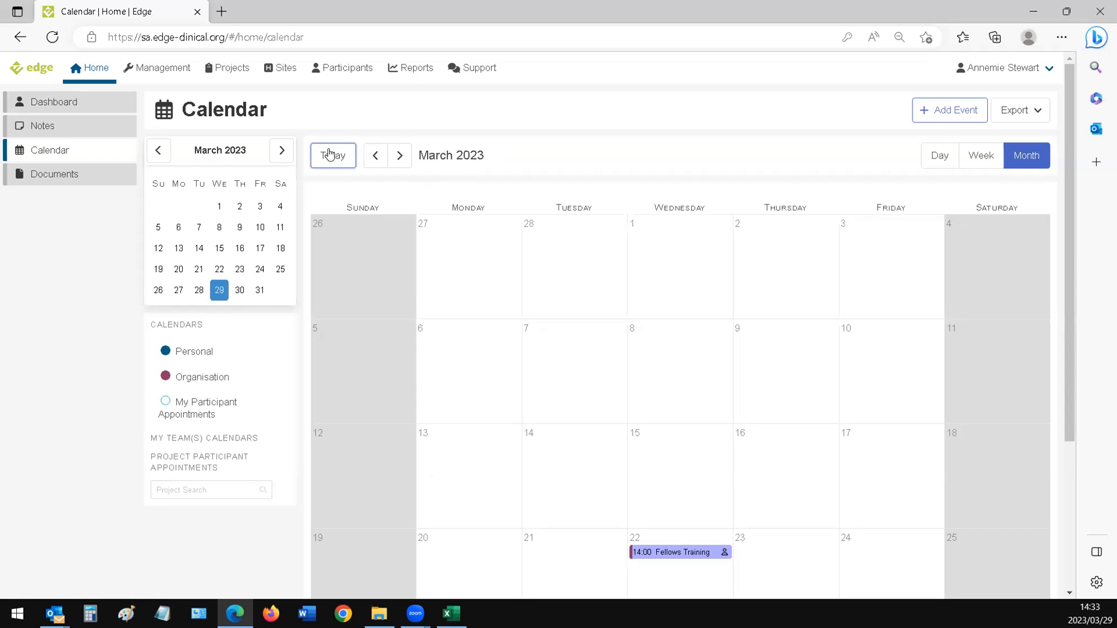
pyautogui.scroll(-3, 587, 352)
pyautogui.scroll(3, 586, 353)
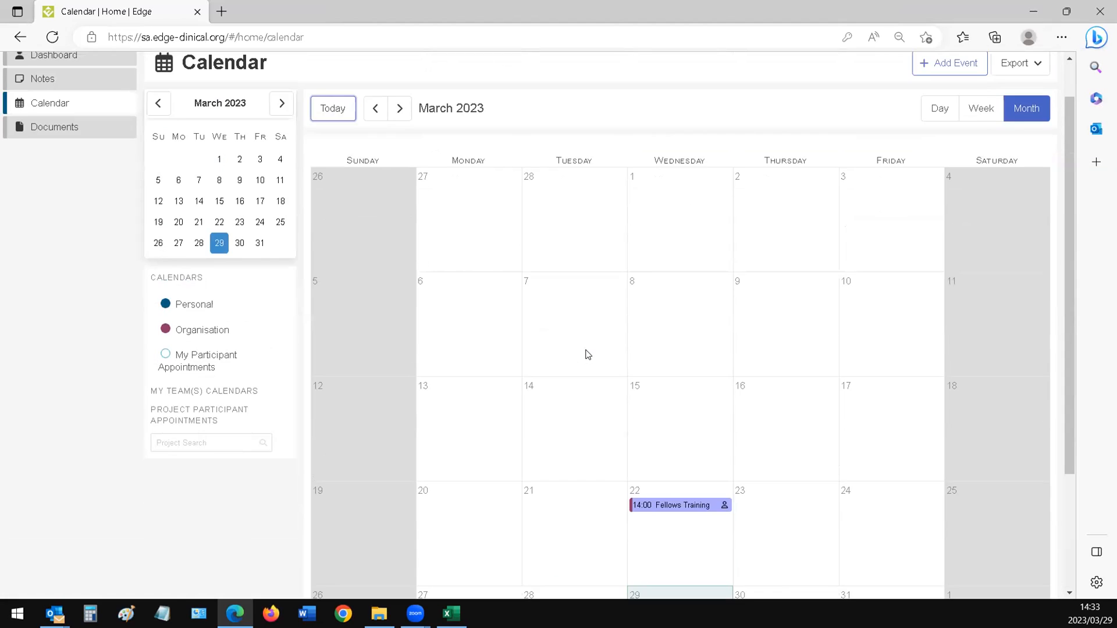
pyautogui.scroll(-3, 584, 349)
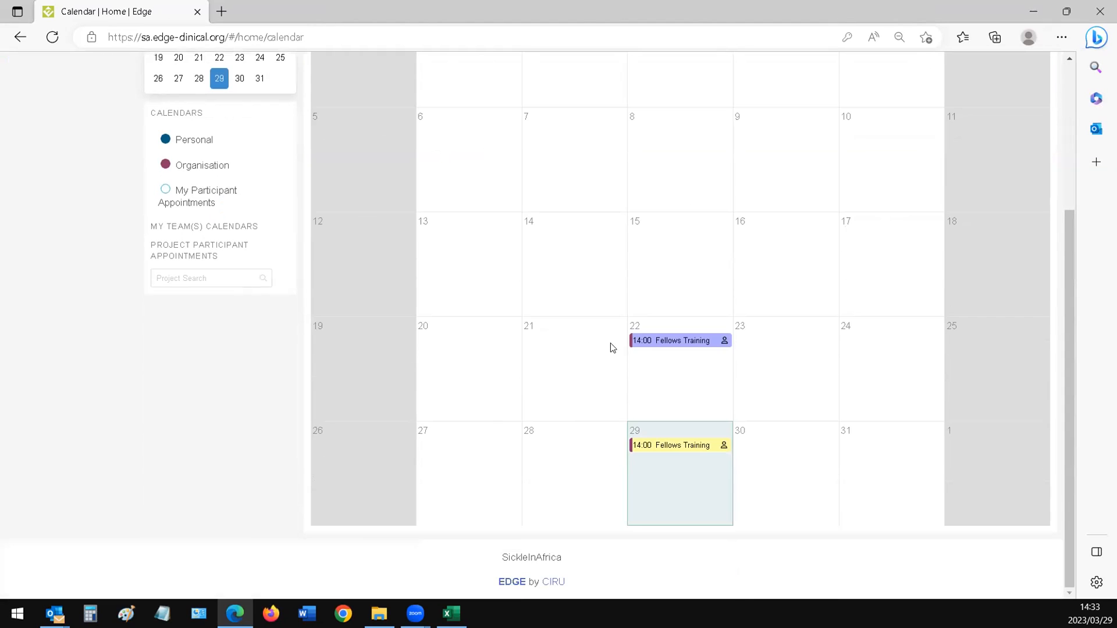
pyautogui.scroll(3, 656, 343)
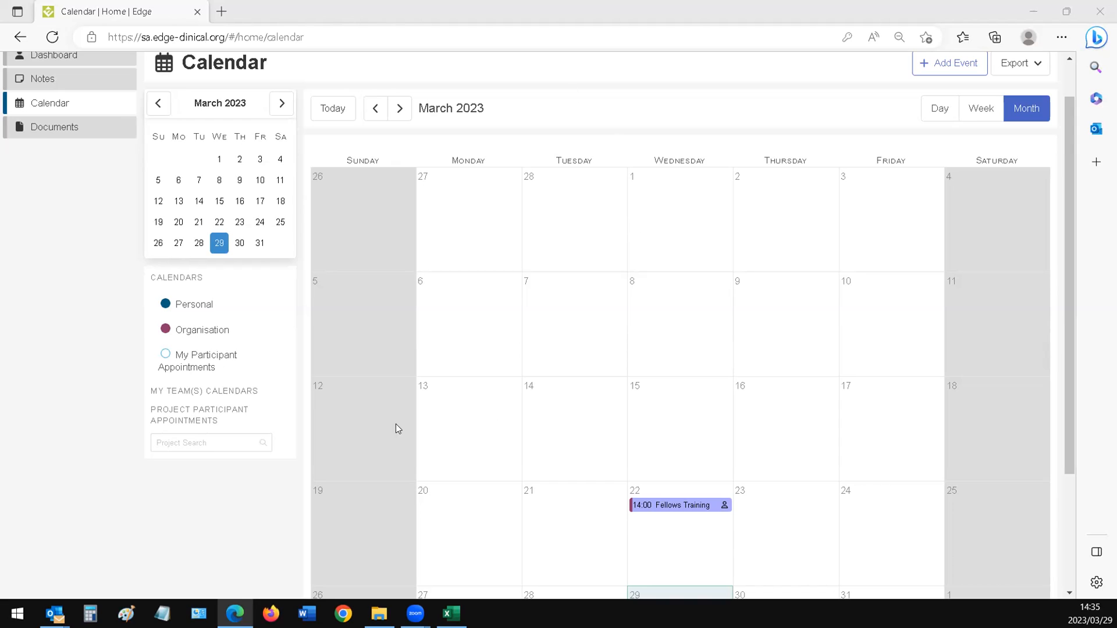
pyautogui.tripleClick(200, 389)
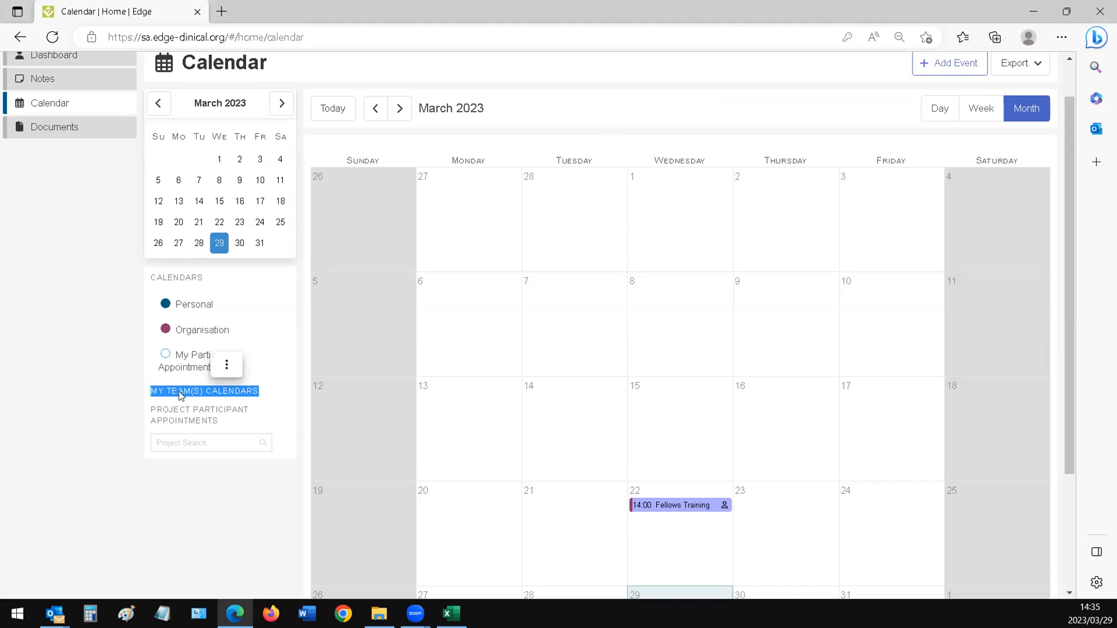
pyautogui.tripleClick(180, 392)
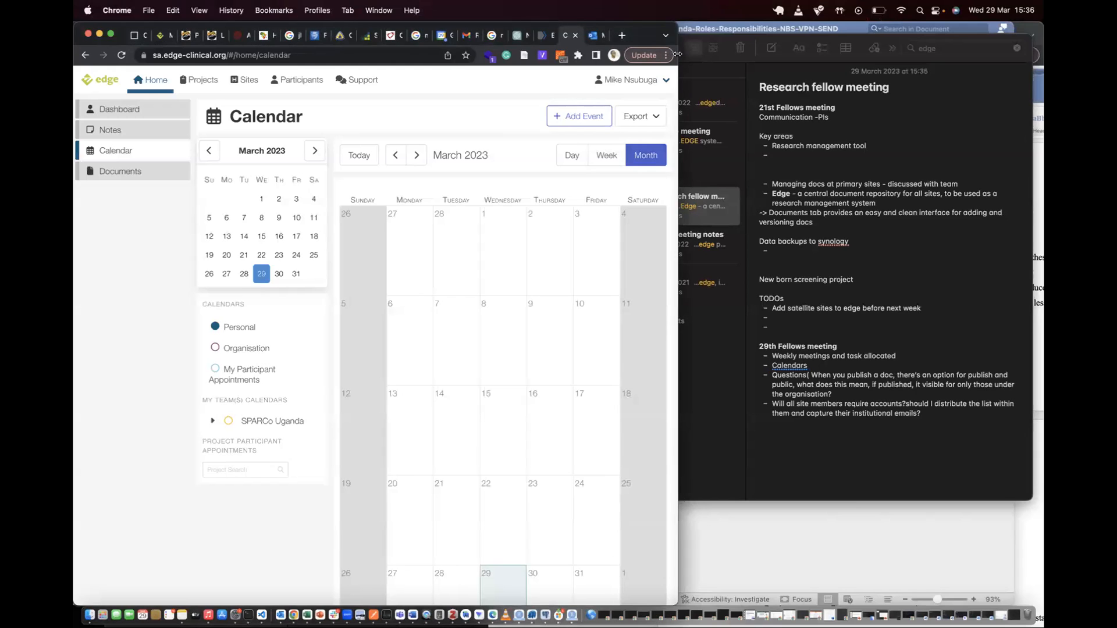
# Widen the browser window and expand the SPARCo Uganda team calendar to view its members
pyautogui.moveTo(678, 54); pyautogui.dragTo(1042, 148)
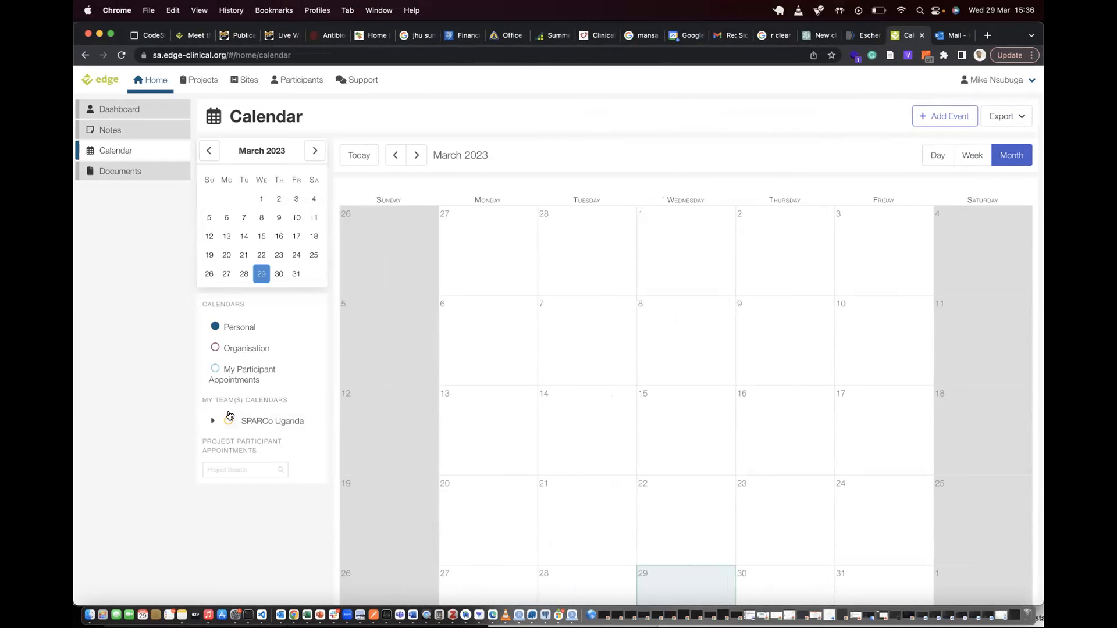
pyautogui.click(267, 427)
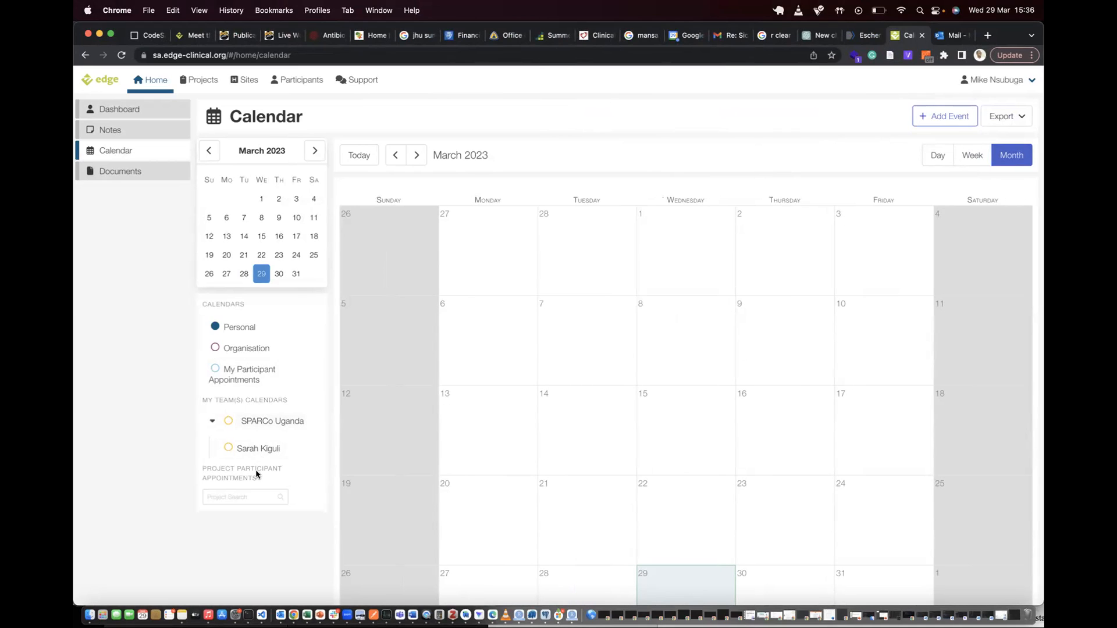
pyautogui.doubleClick(256, 424)
pyautogui.doubleClick(256, 424)
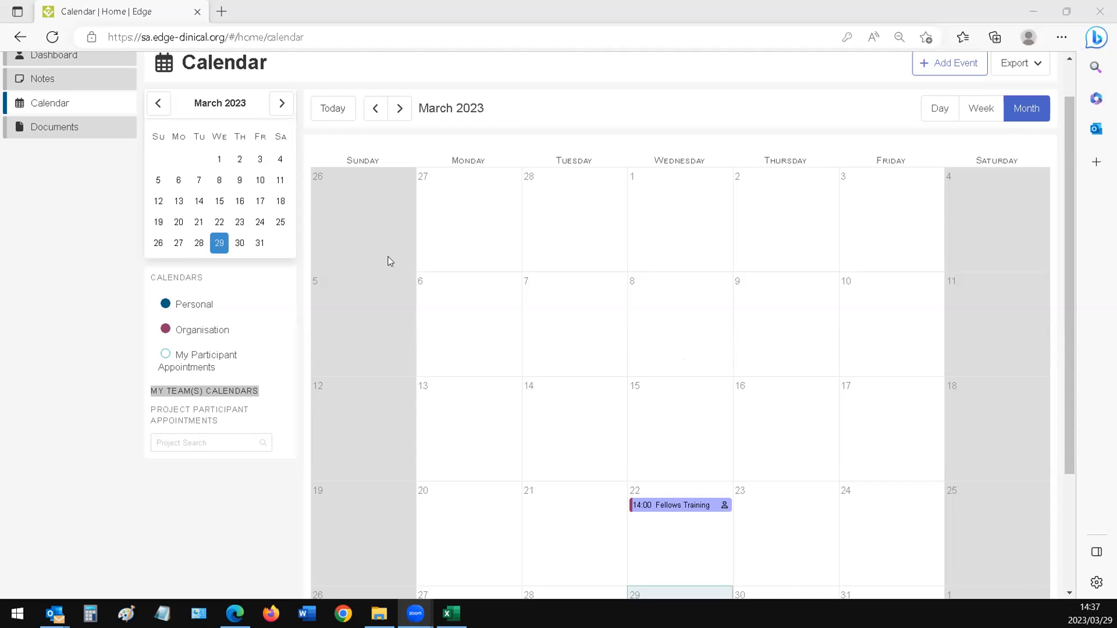
# Open the list of governance workflows in the organisation's management area
pyautogui.scroll(1, 384, 263)
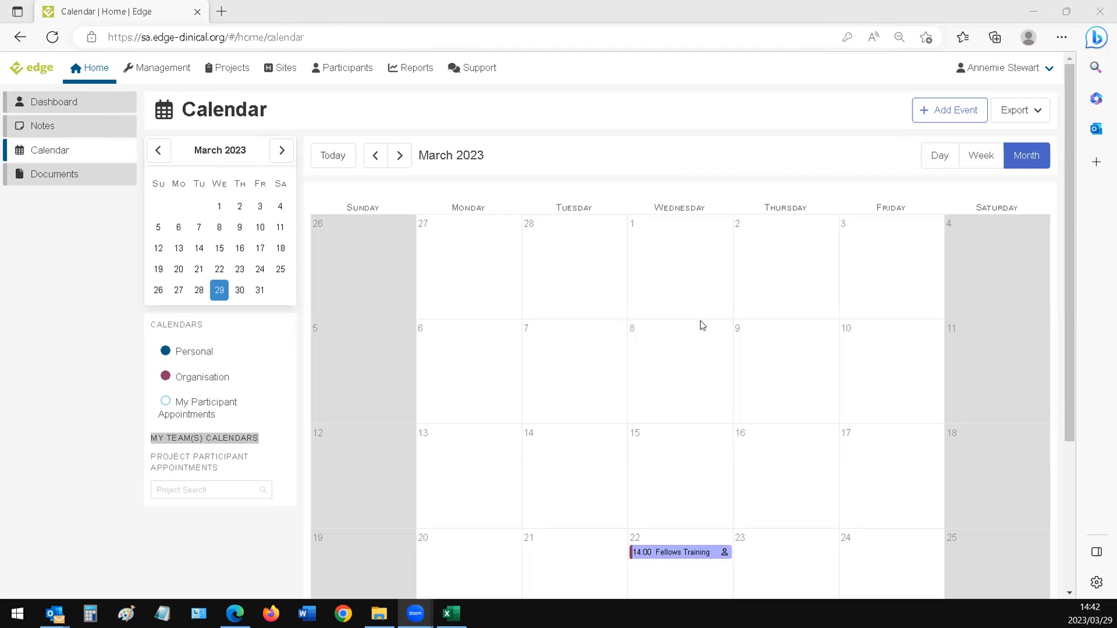
pyautogui.click(149, 69)
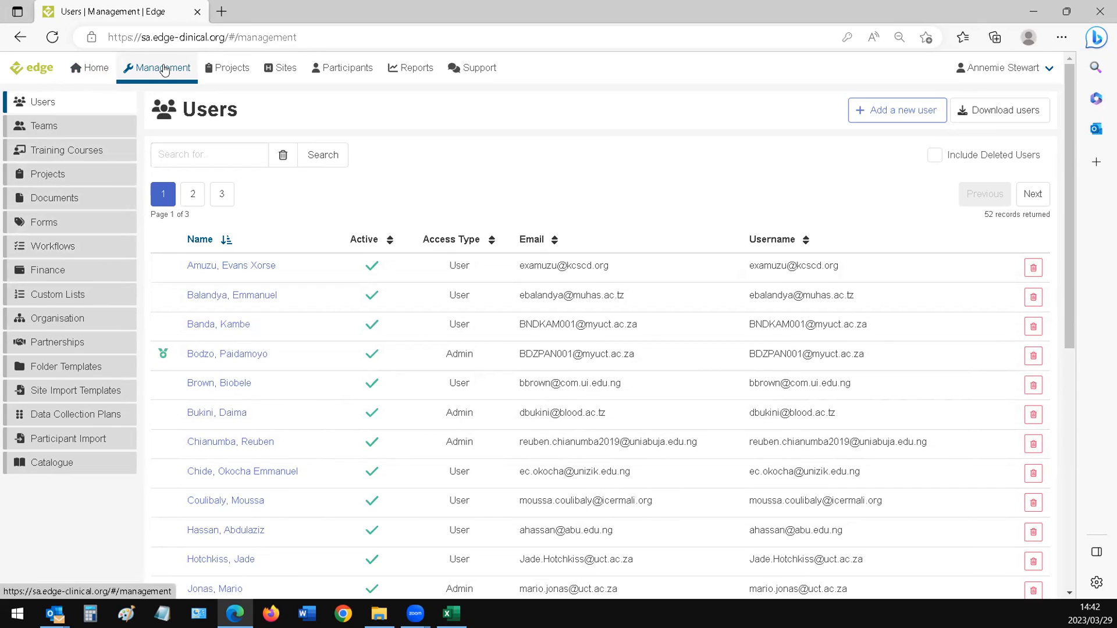
pyautogui.click(33, 247)
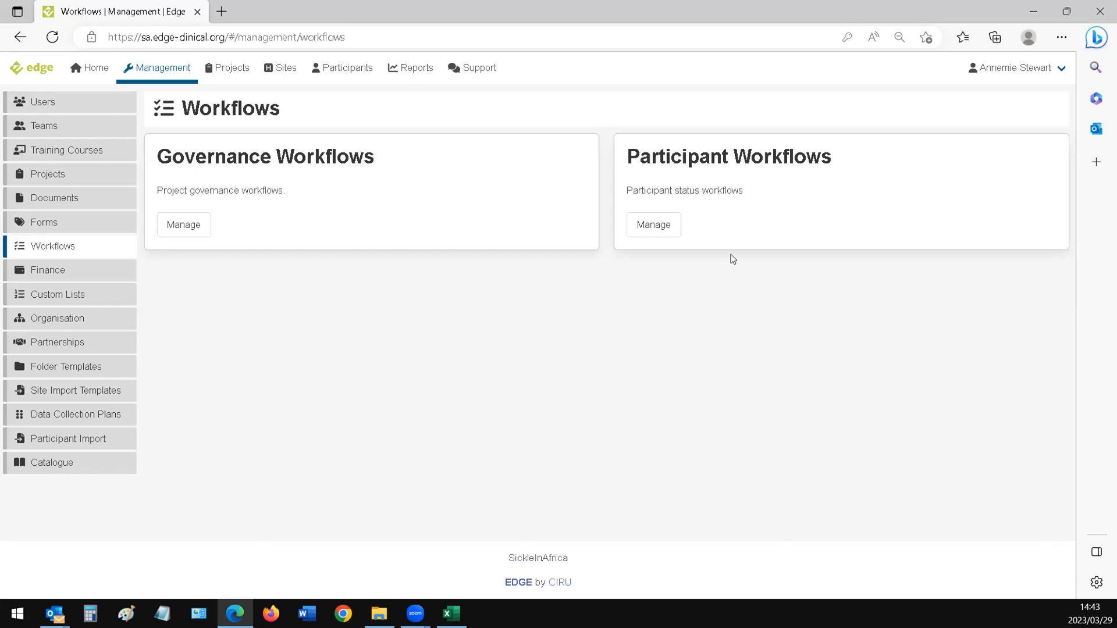
pyautogui.click(194, 230)
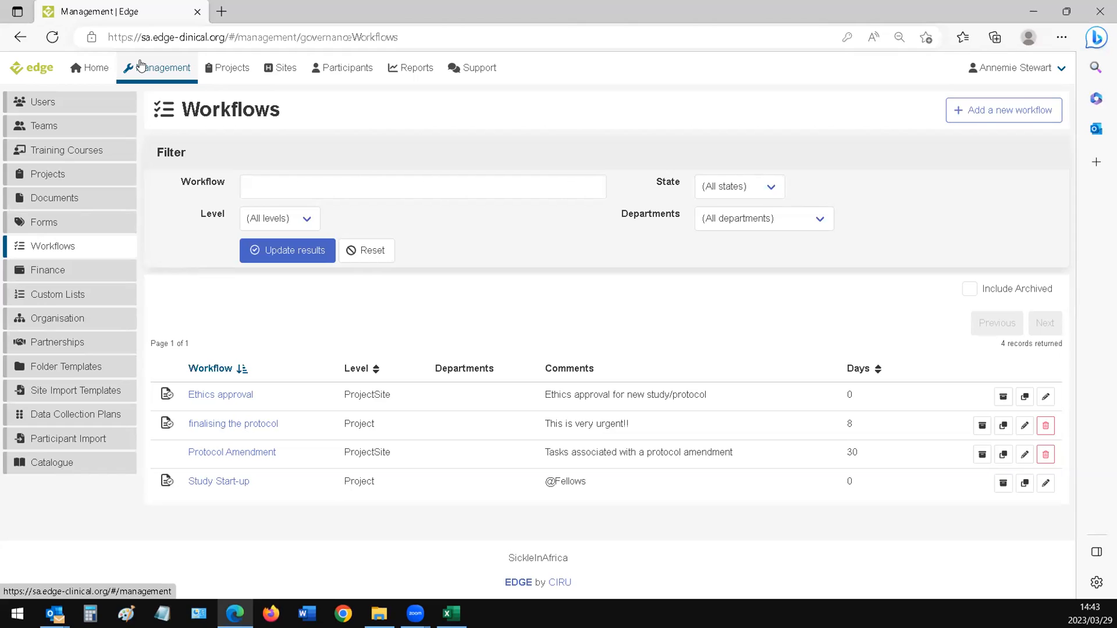
# Start a new governance workflow named "IRB approval Zim"
pyautogui.click(991, 110)
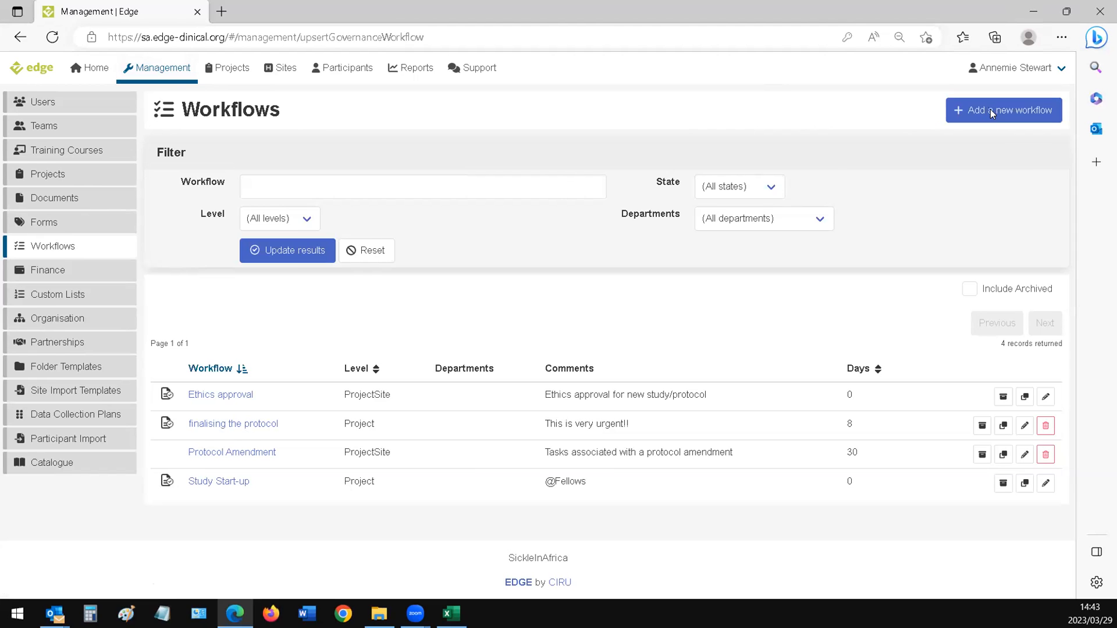
pyautogui.click(456, 176)
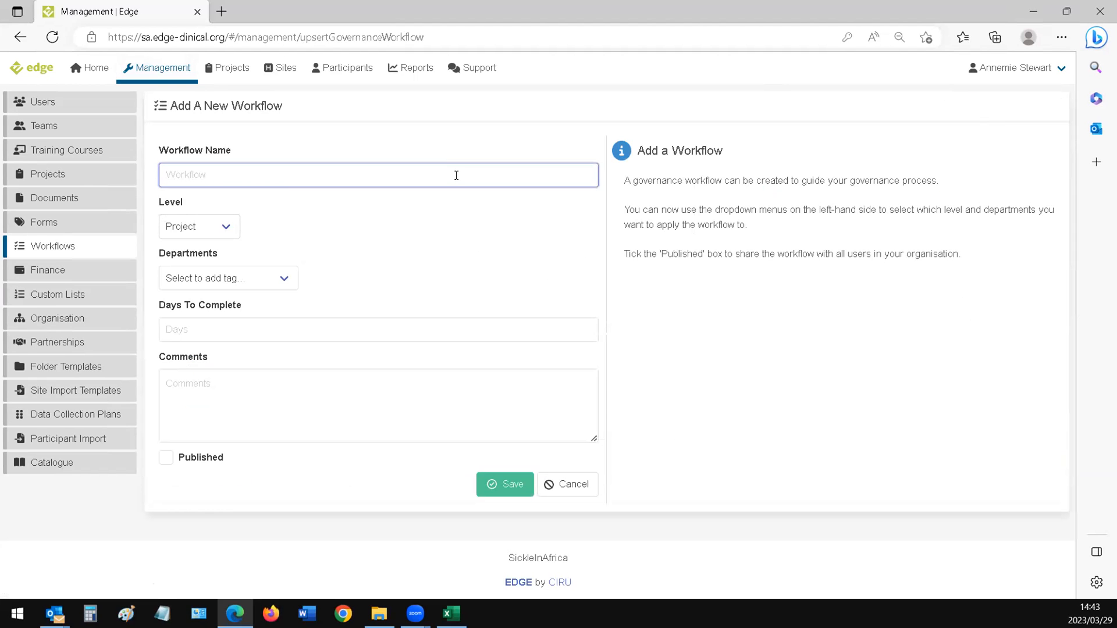
pyautogui.write('IRB approval Zim')
# Keep the workflow at Project level without a department, mark it as Published and save it
pyautogui.moveTo(156, 202); pyautogui.dragTo(196, 204)
pyautogui.click(281, 218)
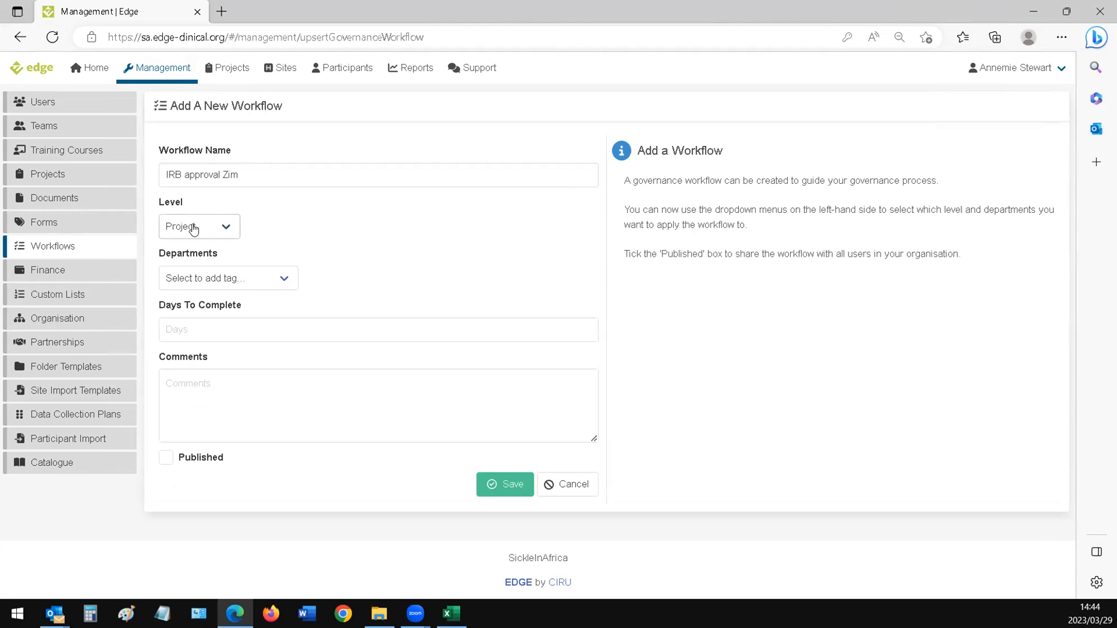
pyautogui.click(227, 226)
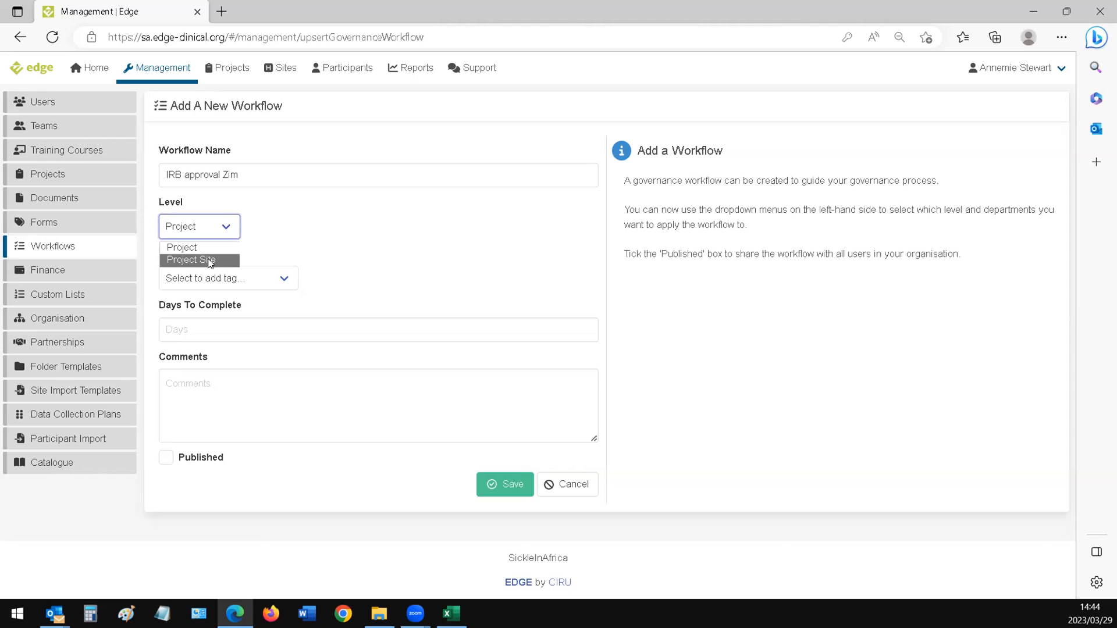
pyautogui.click(367, 239)
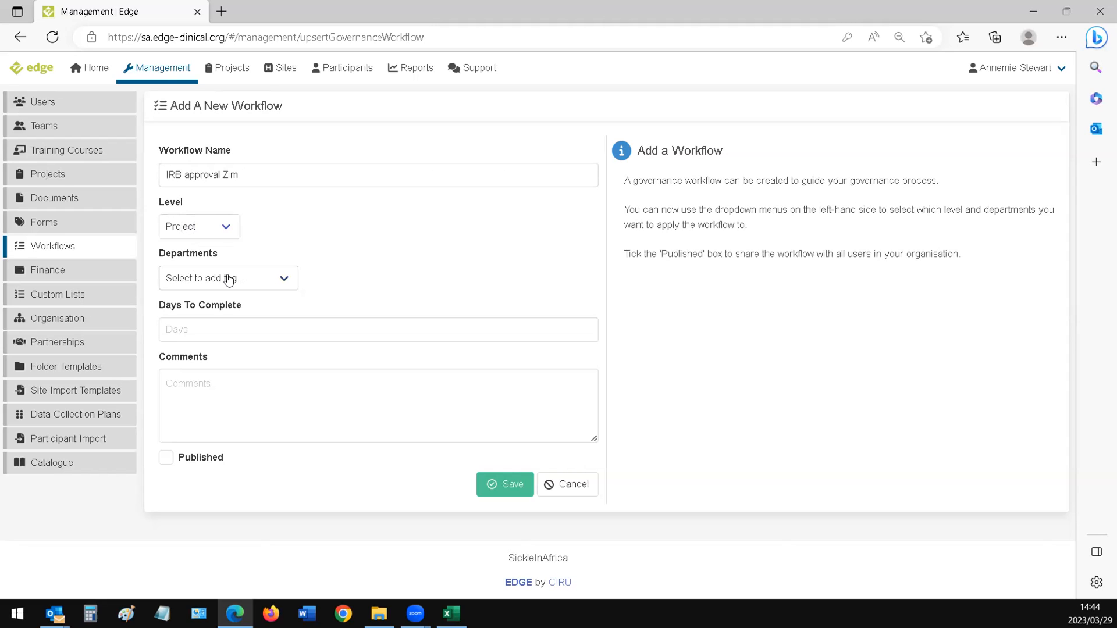
pyautogui.click(201, 278)
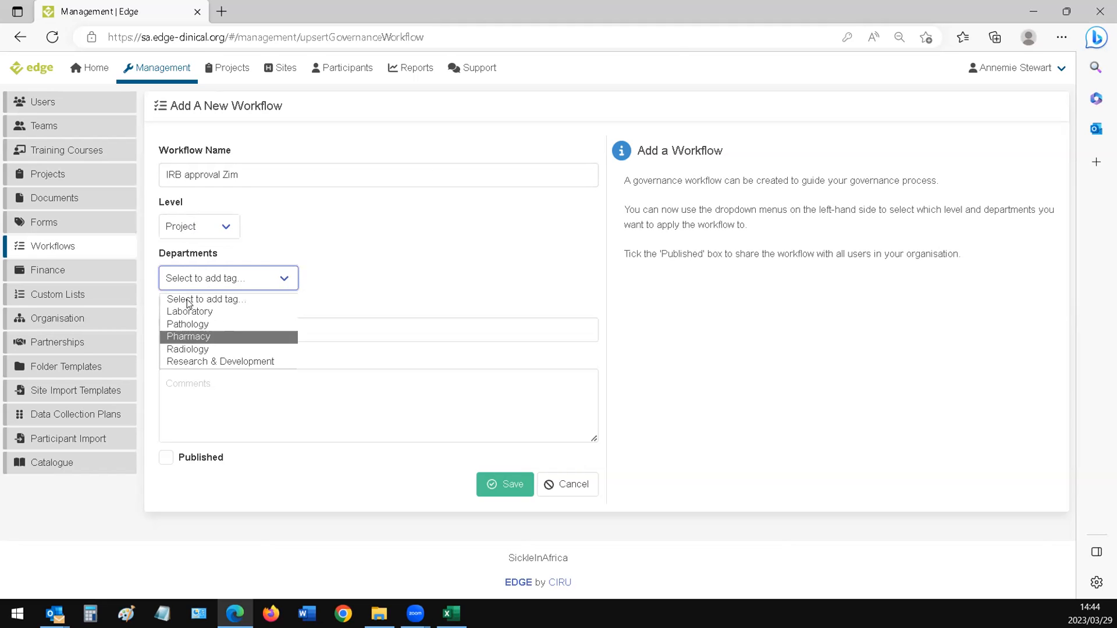
pyautogui.click(362, 259)
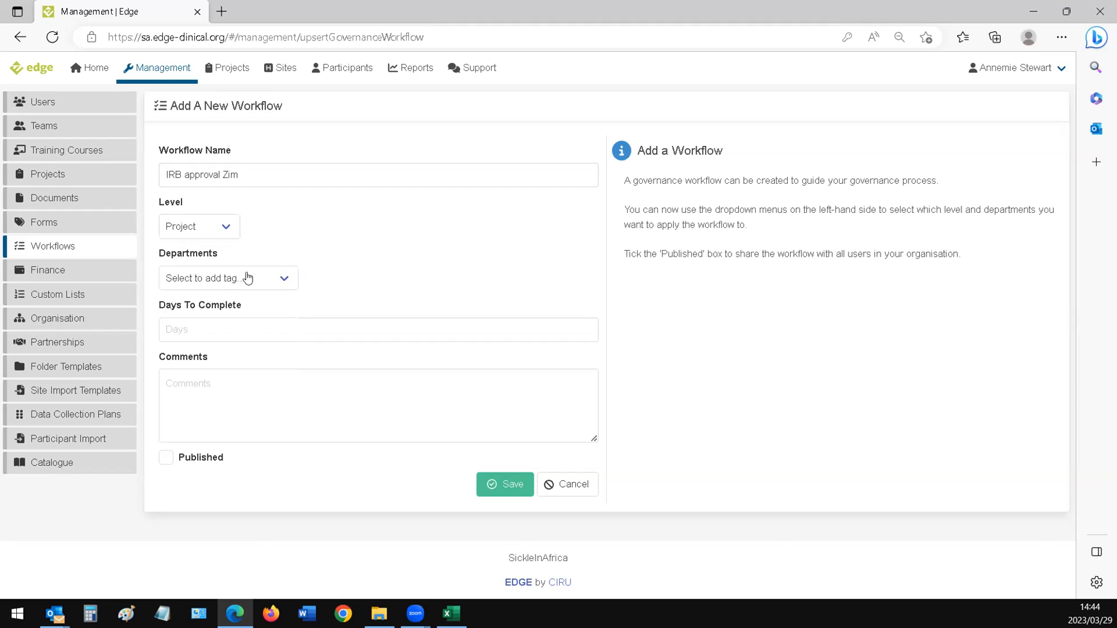
pyautogui.click(167, 459)
pyautogui.click(492, 489)
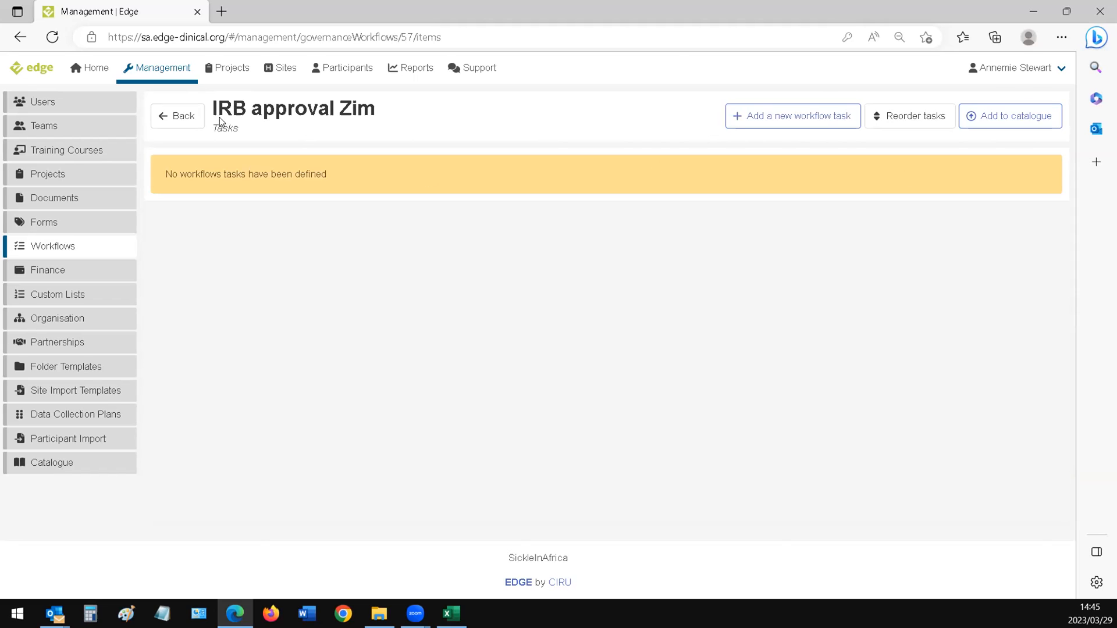
pyautogui.moveTo(213, 109); pyautogui.dragTo(381, 110)
pyautogui.click(221, 175)
pyautogui.moveTo(339, 184); pyautogui.dragTo(155, 181)
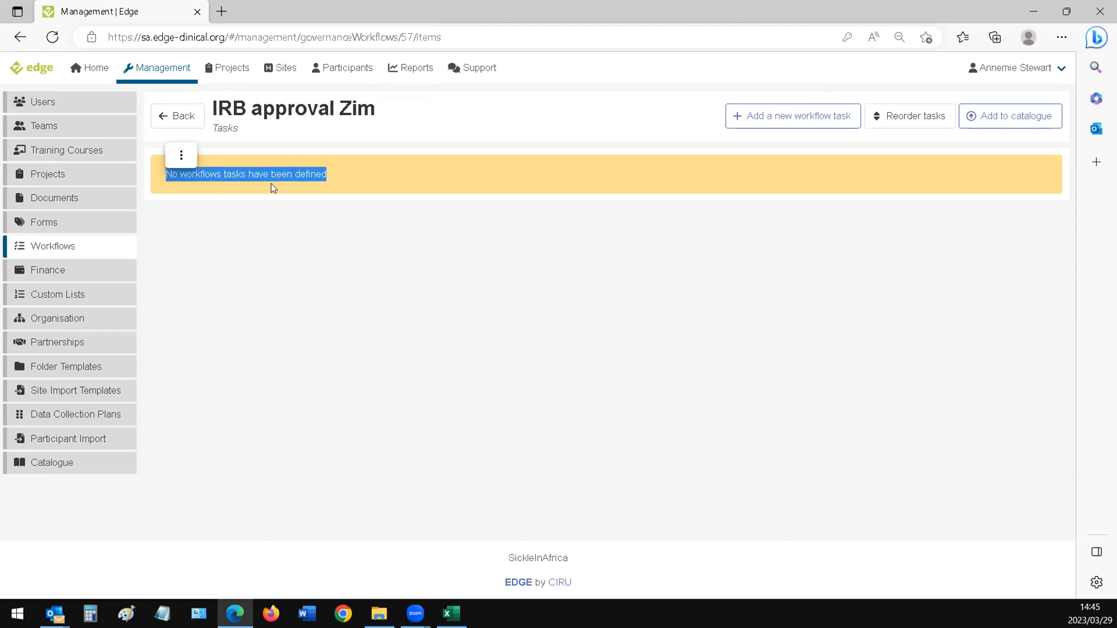
pyautogui.click(428, 191)
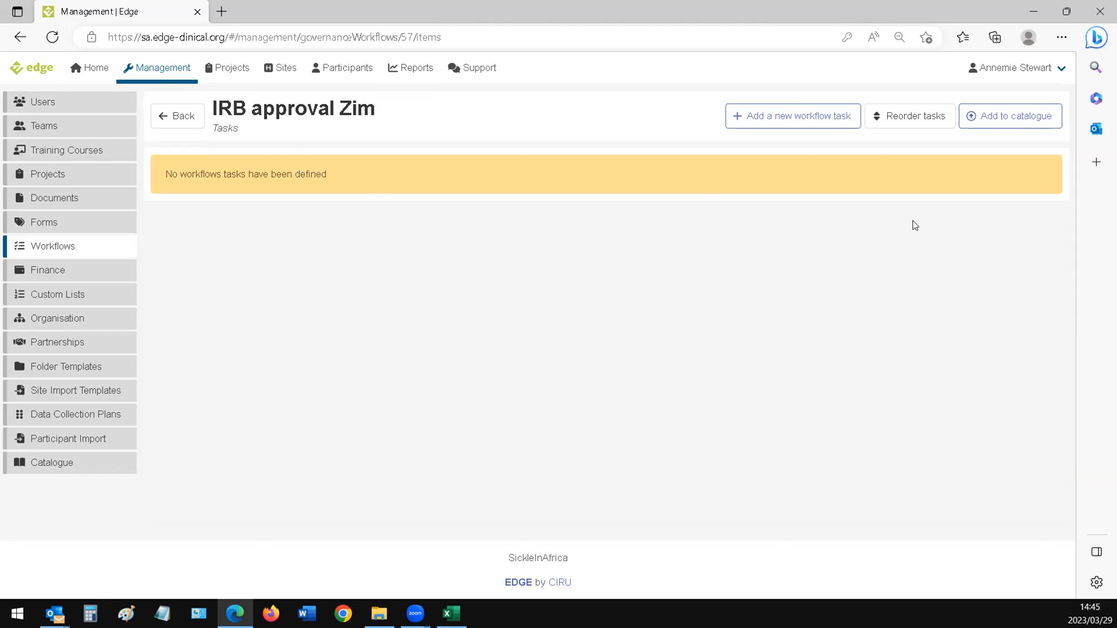
# Add a new task to the IRB approval Zim workflow and name it "Adapted study documents"
pyautogui.click(799, 119)
pyautogui.click(341, 187)
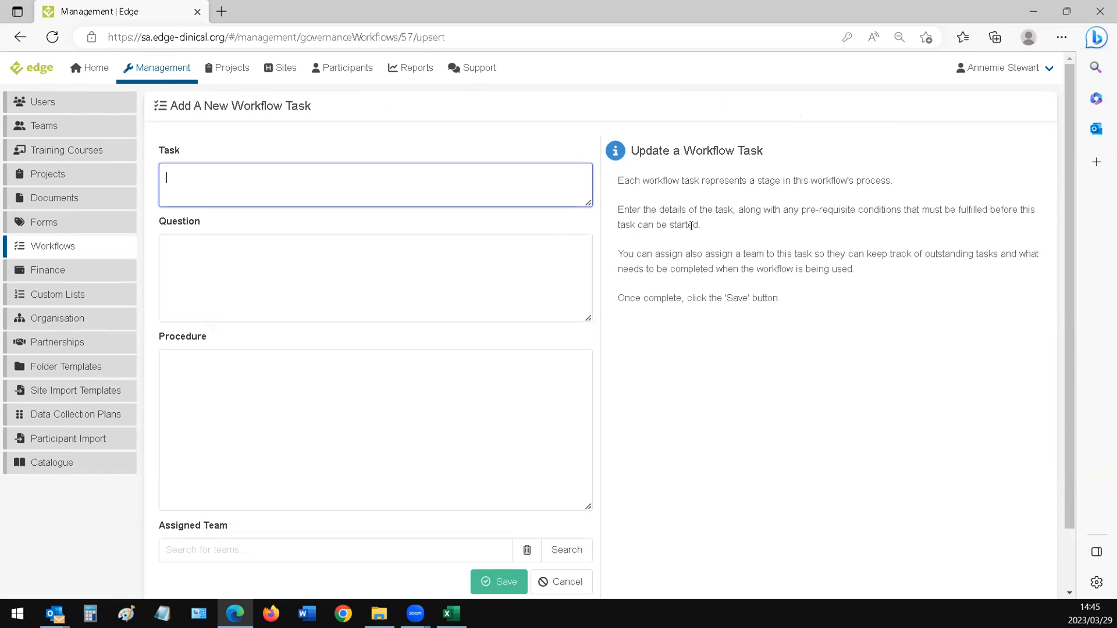
pyautogui.write('Adapt ')
pyautogui.write('study')
pyautogui.press('BackSpace')
pyautogui.press('BackSpace')
pyautogui.press('BackSpace')
pyautogui.press('BackSpace')
pyautogui.press('BackSpace')
pyautogui.press('BackSpace')
pyautogui.press('BackSpace')
pyautogui.write('ed study documents')
# Enter "Have the study documents been adapted for local use?" as the task's question
pyautogui.click(431, 255)
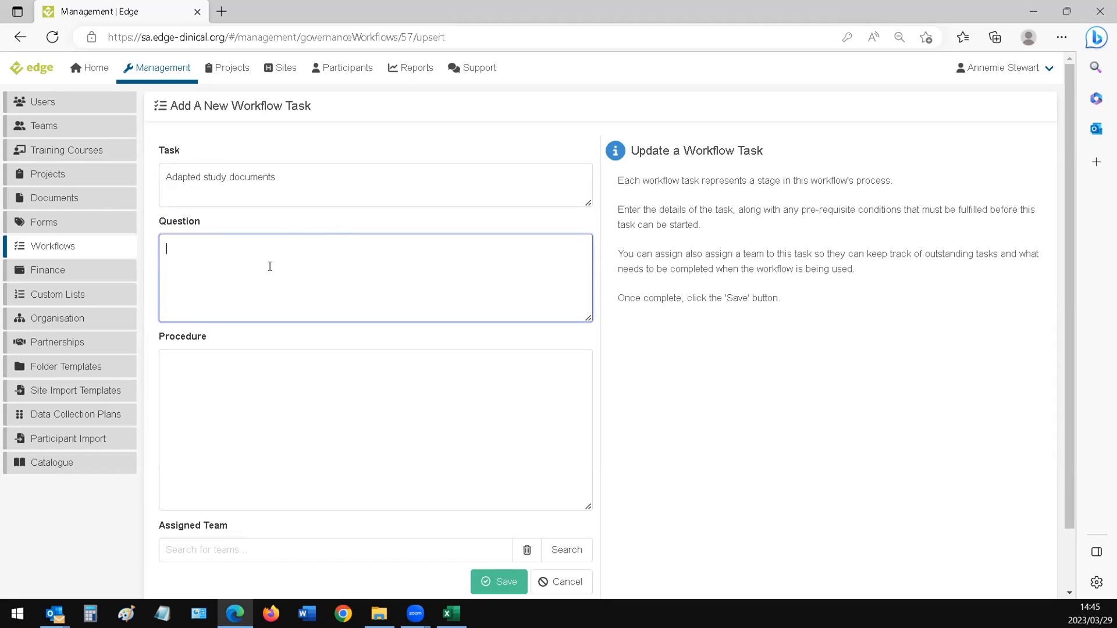
pyautogui.click(244, 355)
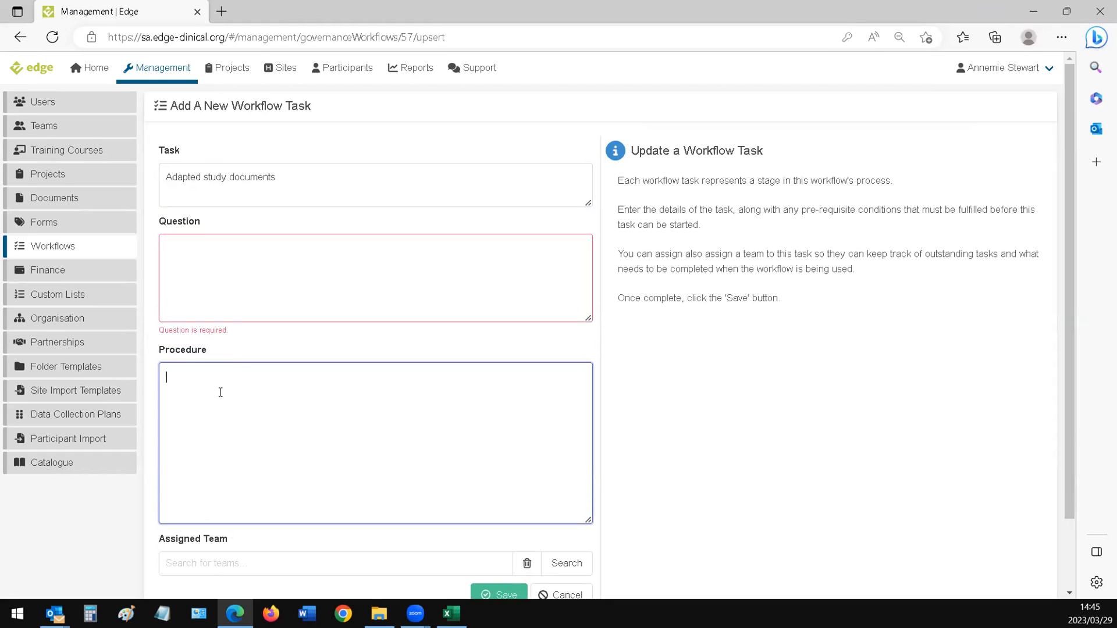
pyautogui.click(254, 287)
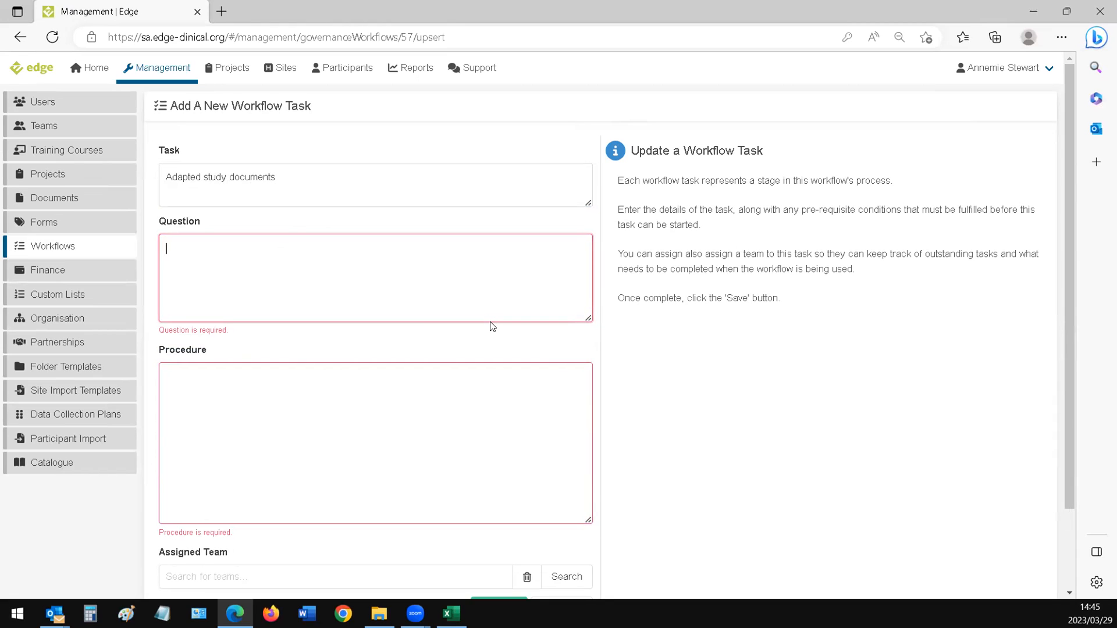
pyautogui.write('Have the study documents been a')
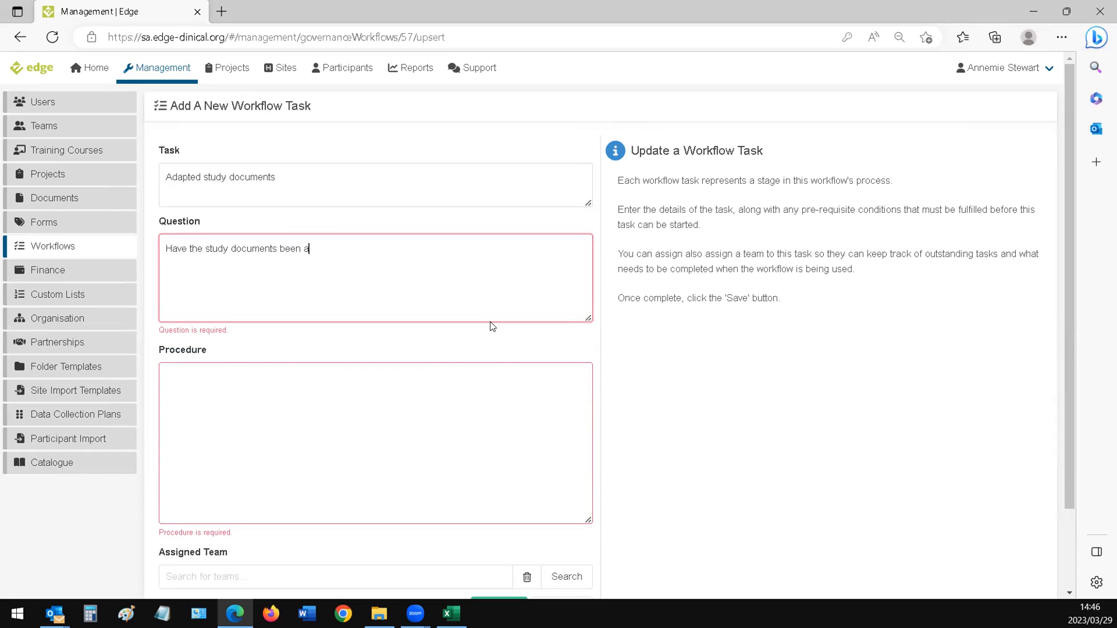
pyautogui.write('dapted for local use?')
# Enter the task's procedure: "Informed consent form, participant questionnaires, cover of the protocol, SOPs, etc. have been reviewed and adapted for local use."
pyautogui.click(416, 402)
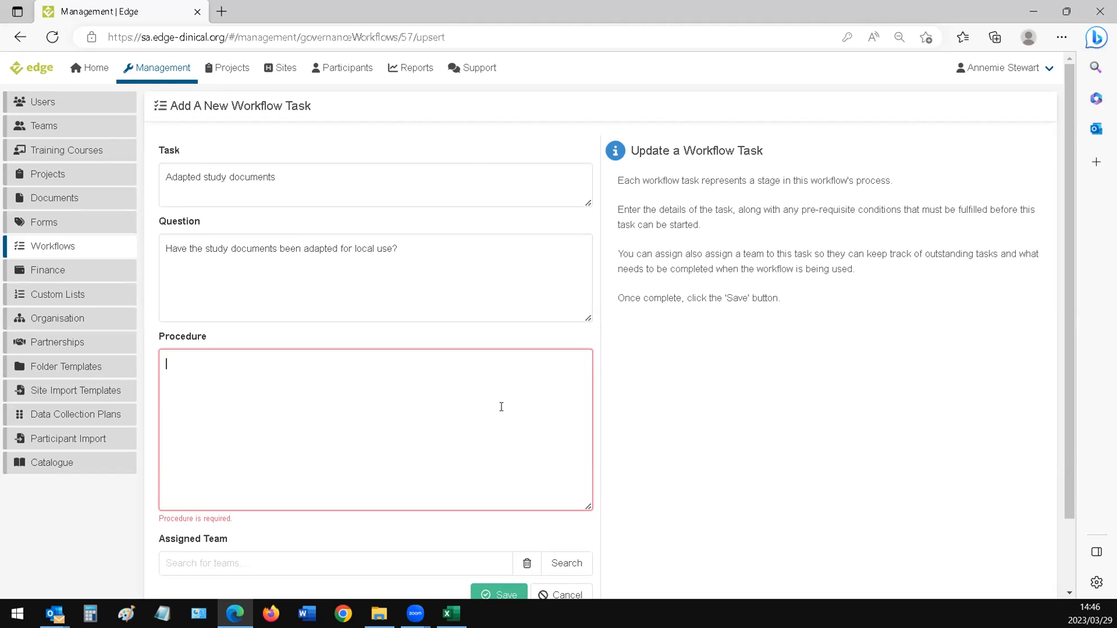
pyautogui.write('Informed conse')
pyautogui.write('nt form')
pyautogui.write(', ')
pyautogui.write('patient')
pyautogui.press('BackSpace')
pyautogui.press('BackSpace')
pyautogui.press('BackSpace')
pyautogui.press('BackSpace')
pyautogui.write('rticipant ')
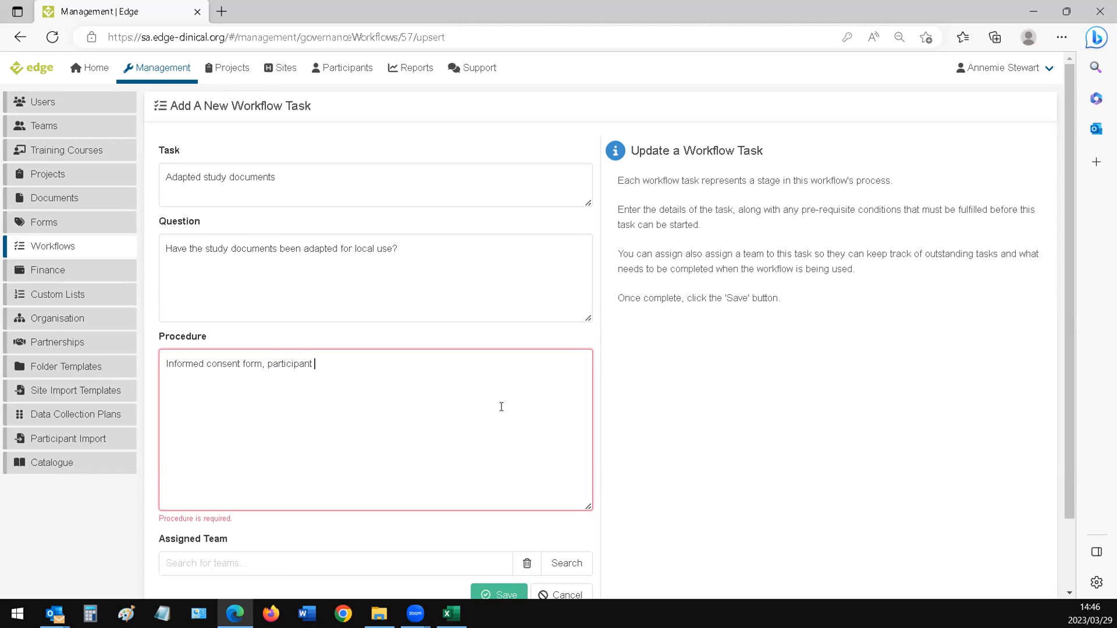
pyautogui.write('questionnaires')
pyautogui.write(', cover of the protoco')
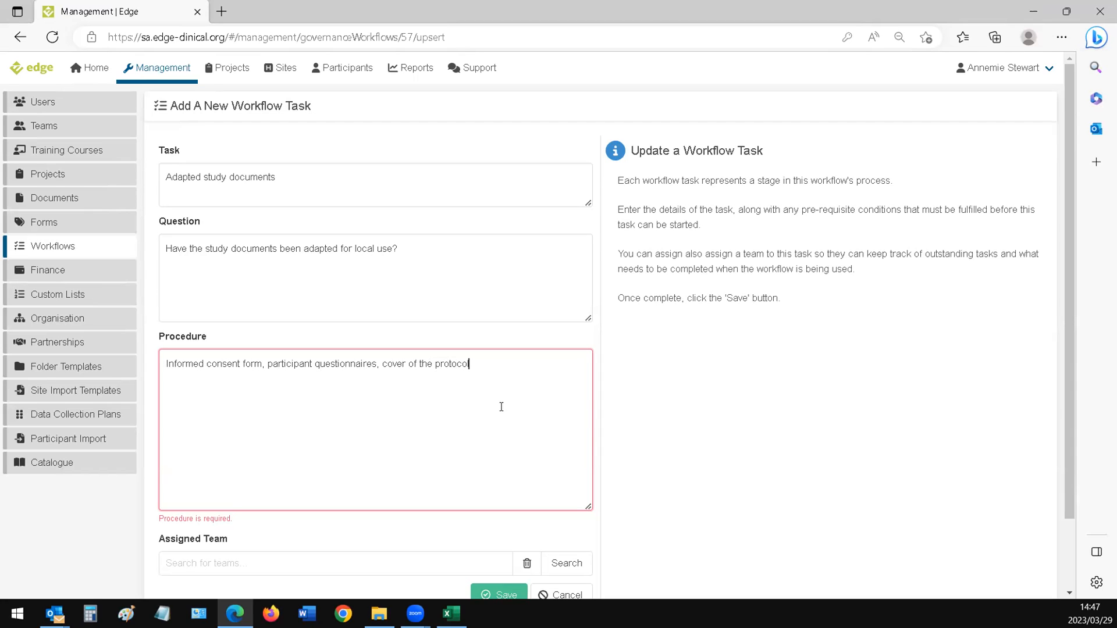
pyautogui.write('l, SOPs, etc. have been reviewed')
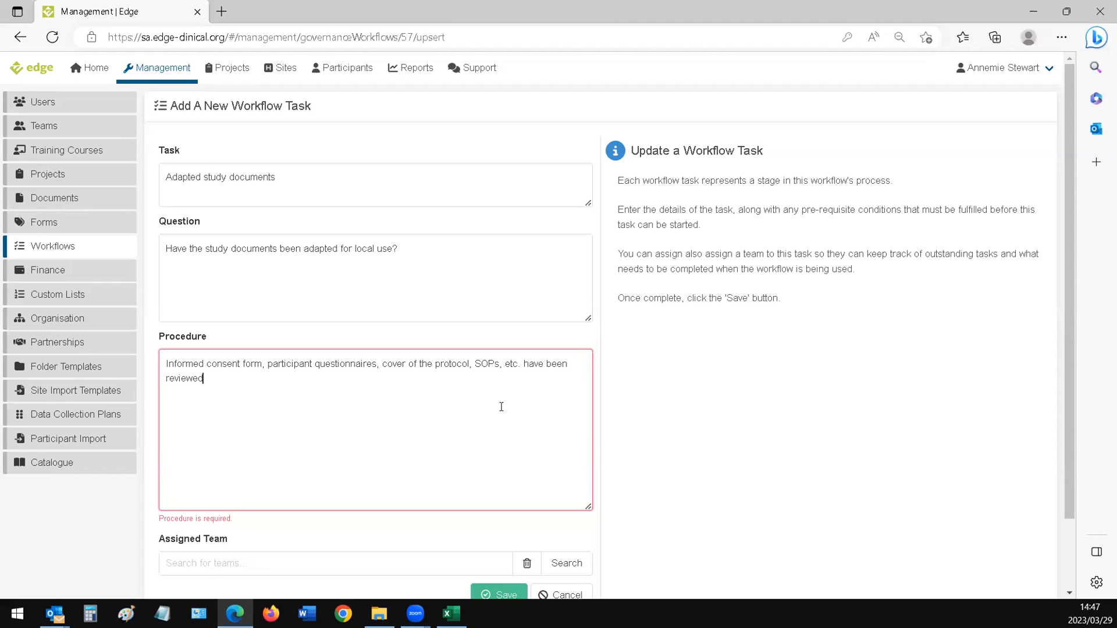
pyautogui.write(' and adapted for local u')
pyautogui.write('se (')
pyautogui.write('.')
pyautogui.scroll(-2, 500, 407)
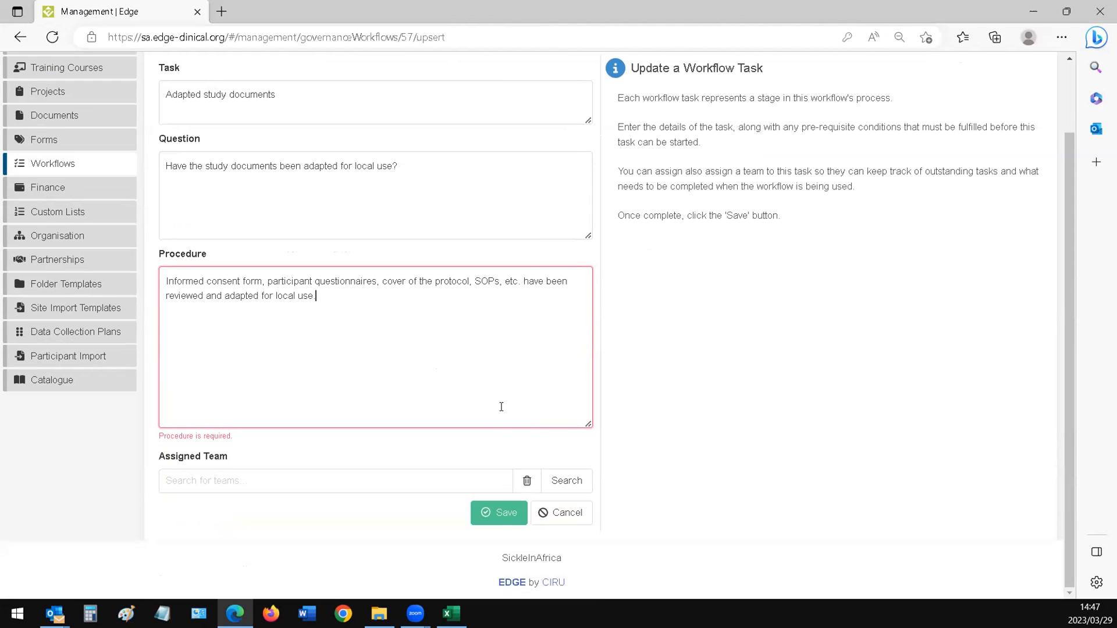
# Save the adapted study documents task, add another task to the workflow and name it "Submitted for site approval"
pyautogui.click(507, 513)
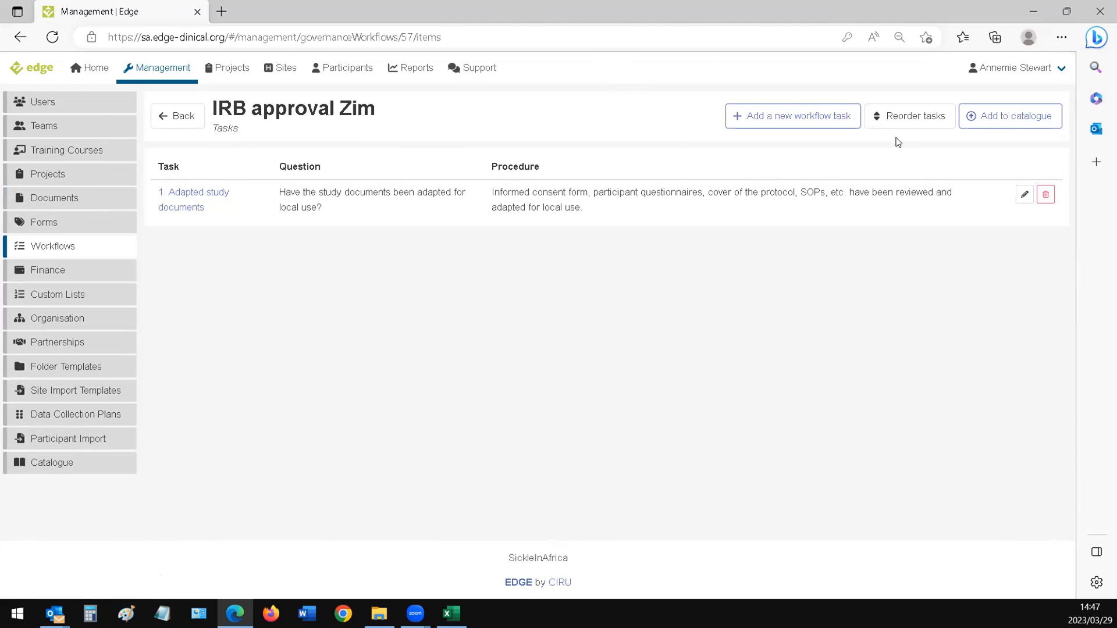
pyautogui.click(838, 118)
pyautogui.click(271, 184)
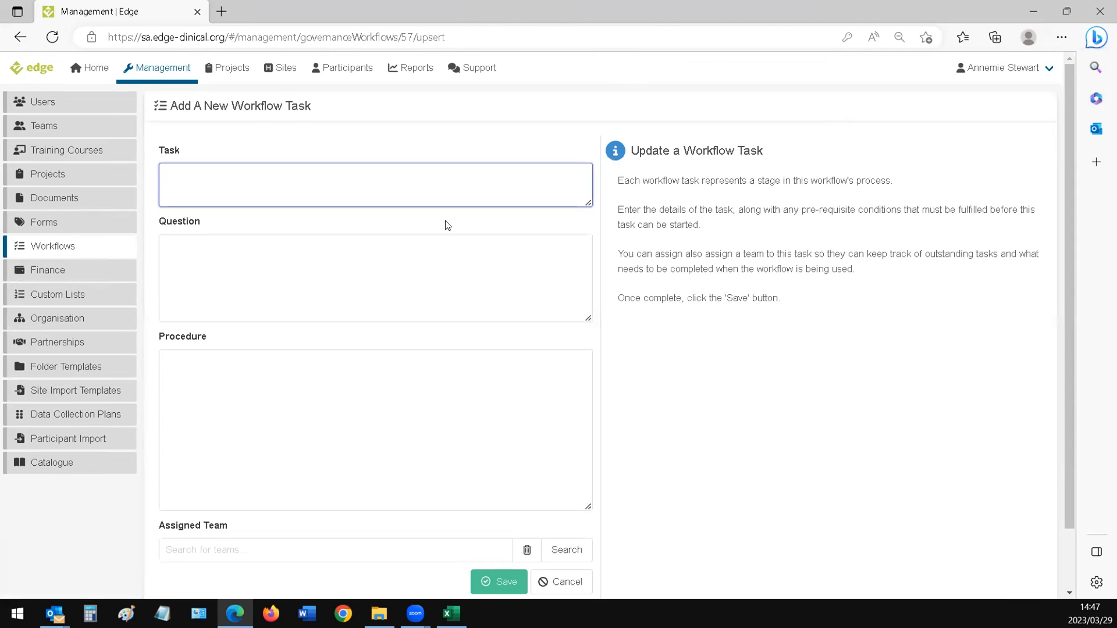
pyautogui.write('Submitted')
pyautogui.write(' to')
pyautogui.write('site')
pyautogui.press('BackSpace')
pyautogui.press('BackSpace')
pyautogui.press('BackSpace')
pyautogui.press('BackSpace')
pyautogui.press('BackSpace')
pyautogui.press('BackSpace')
pyautogui.press('BackSpace')
pyautogui.press('BackSpace')
pyautogui.write('for site approval')
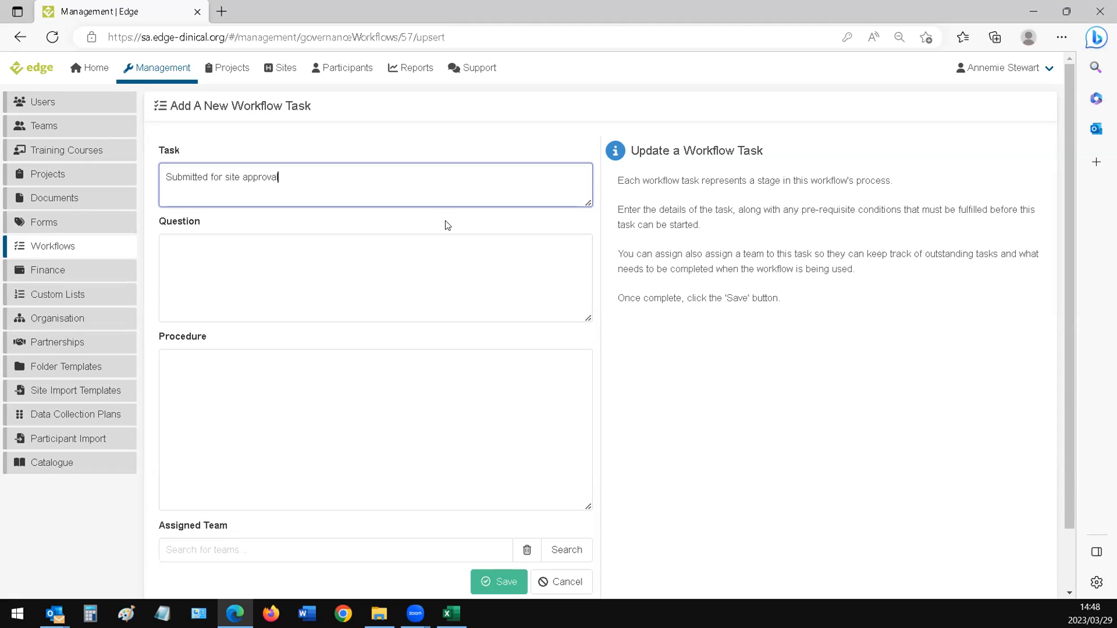
# Enter "Have the adapted documents been submitted for site approval?" as the new task's question
pyautogui.click(354, 290)
pyautogui.write('Hav')
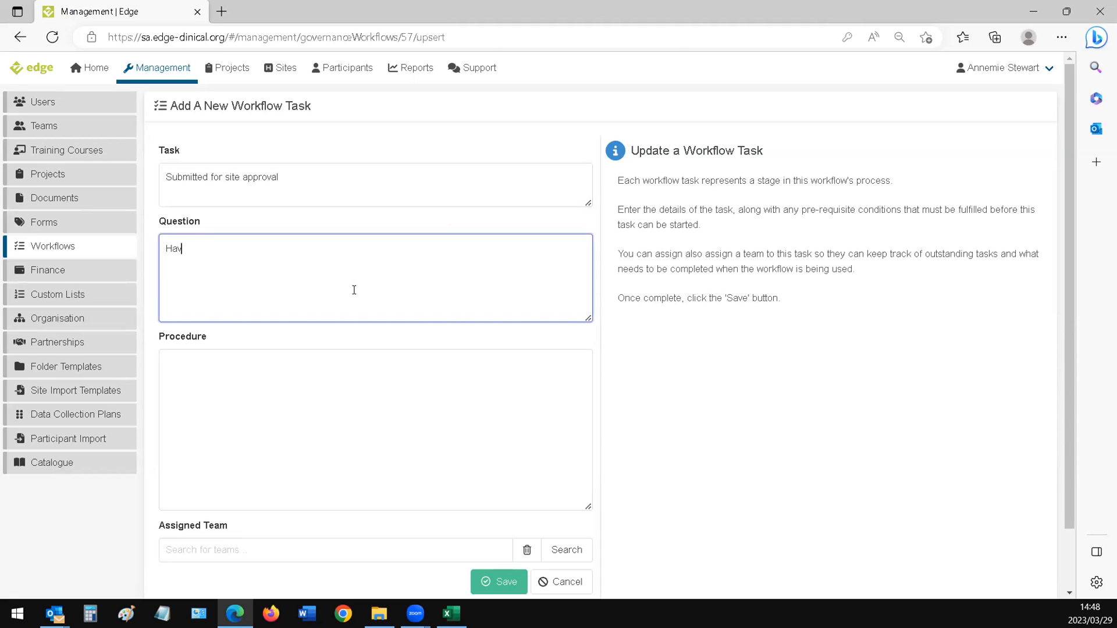
pyautogui.write('e the adapted documents be')
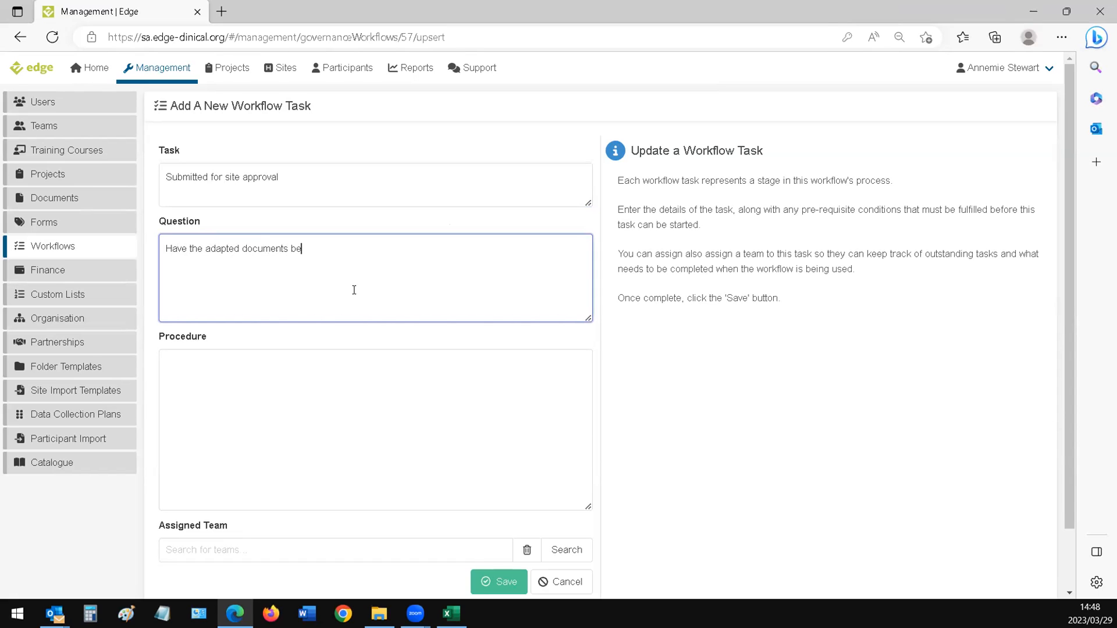
pyautogui.write('en submitted for site approval?')
# Enter the procedure "Emailed all the adapted documents to the relevant body that needs to provide site approval and handed in hard copies." and save the task
pyautogui.click(346, 395)
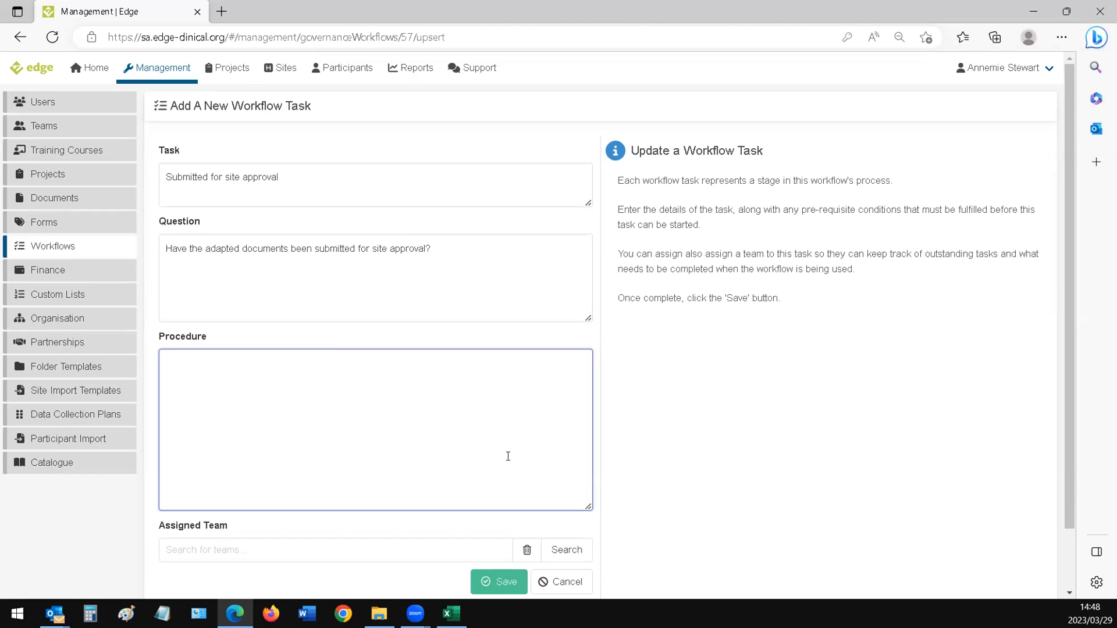
pyautogui.write('Emailed all the documents')
pyautogui.click(230, 364)
pyautogui.write('adapted')
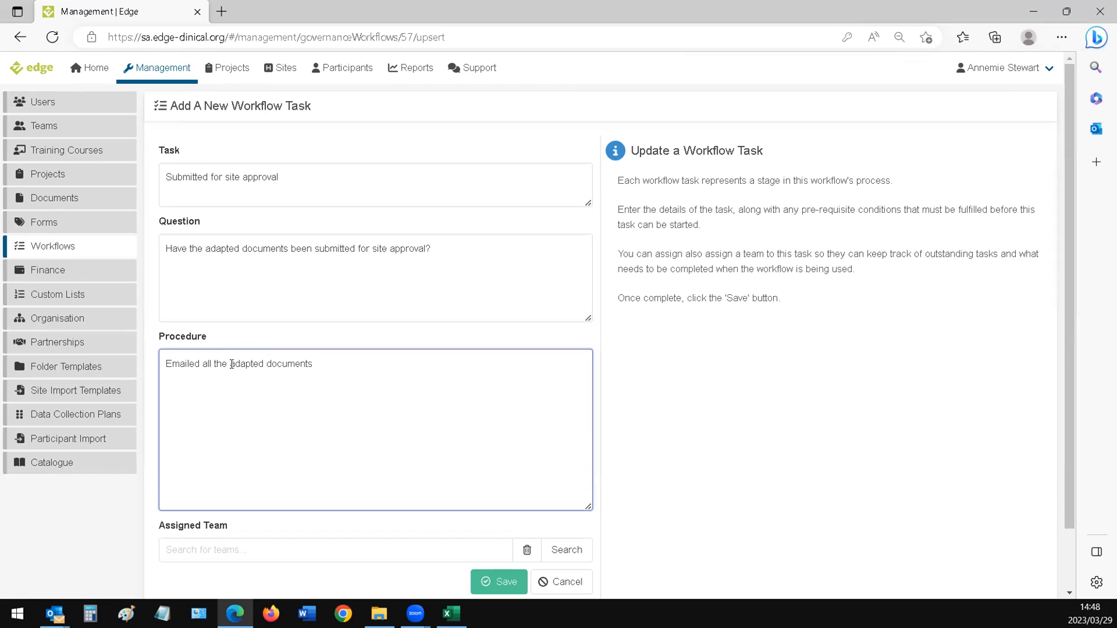
pyautogui.click(348, 360)
pyautogui.write('to the relevant body that needs to provide site approval.')
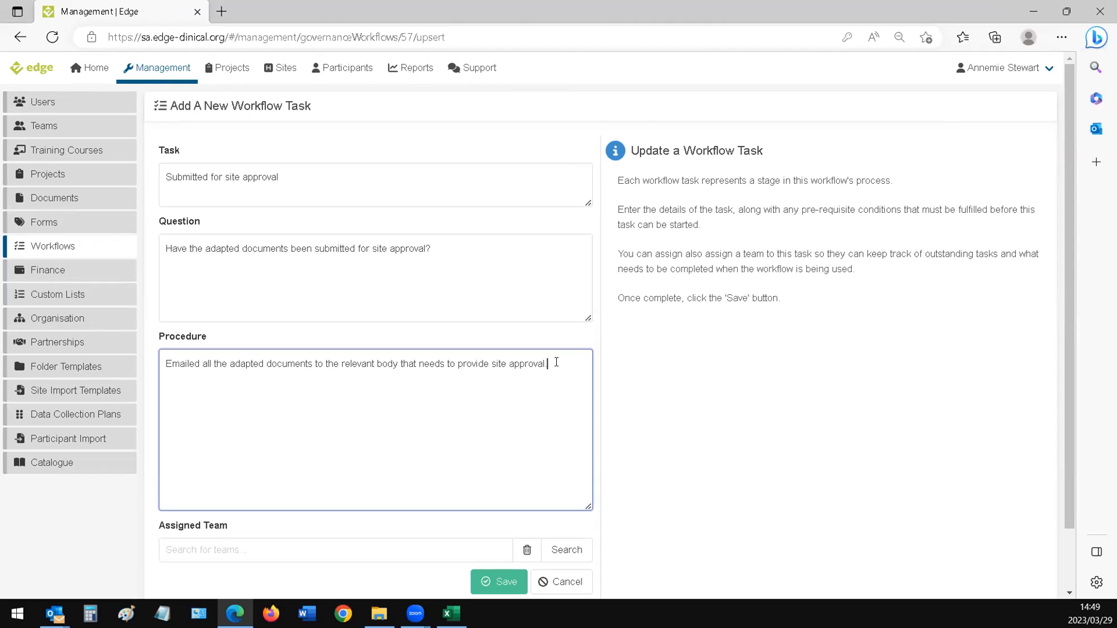
pyautogui.write('and handed in hard copies.')
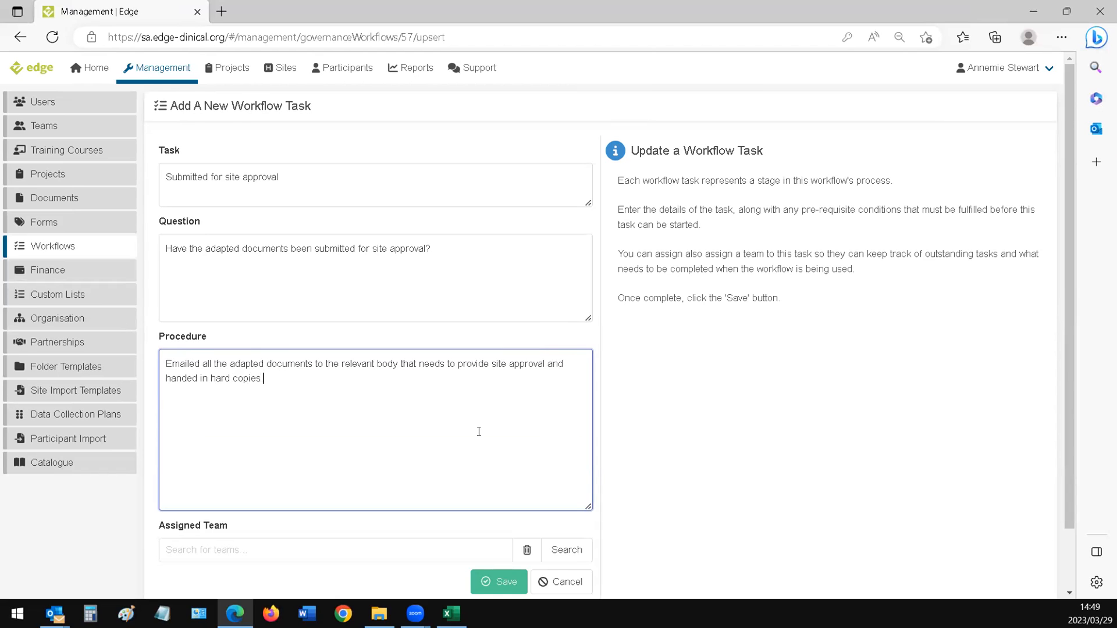
pyautogui.scroll(-2, 479, 429)
pyautogui.click(492, 514)
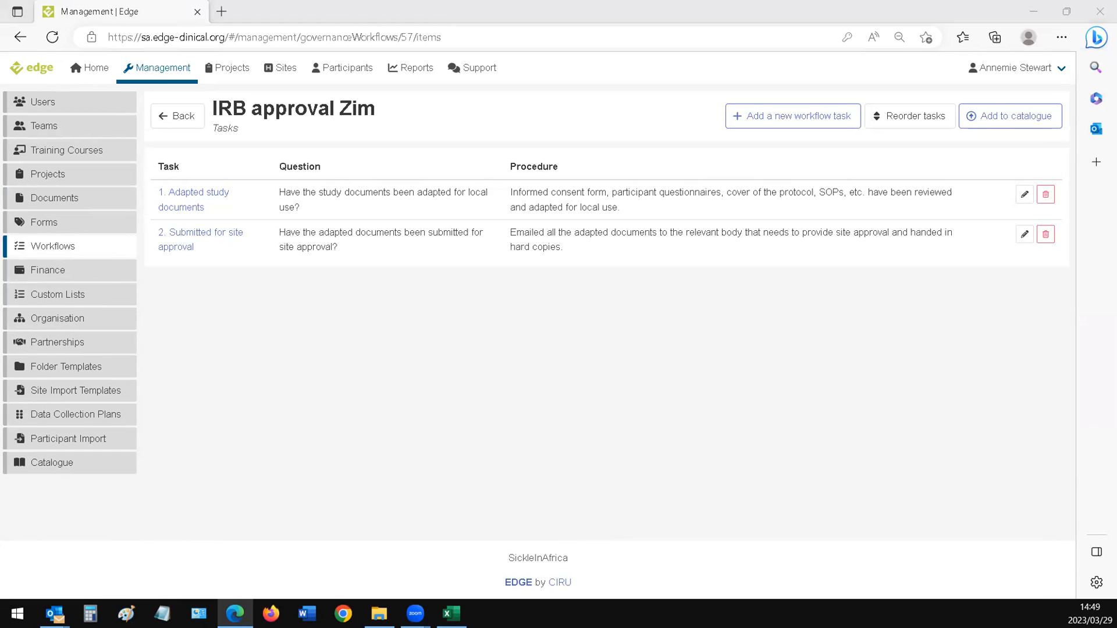
pyautogui.click(746, 348)
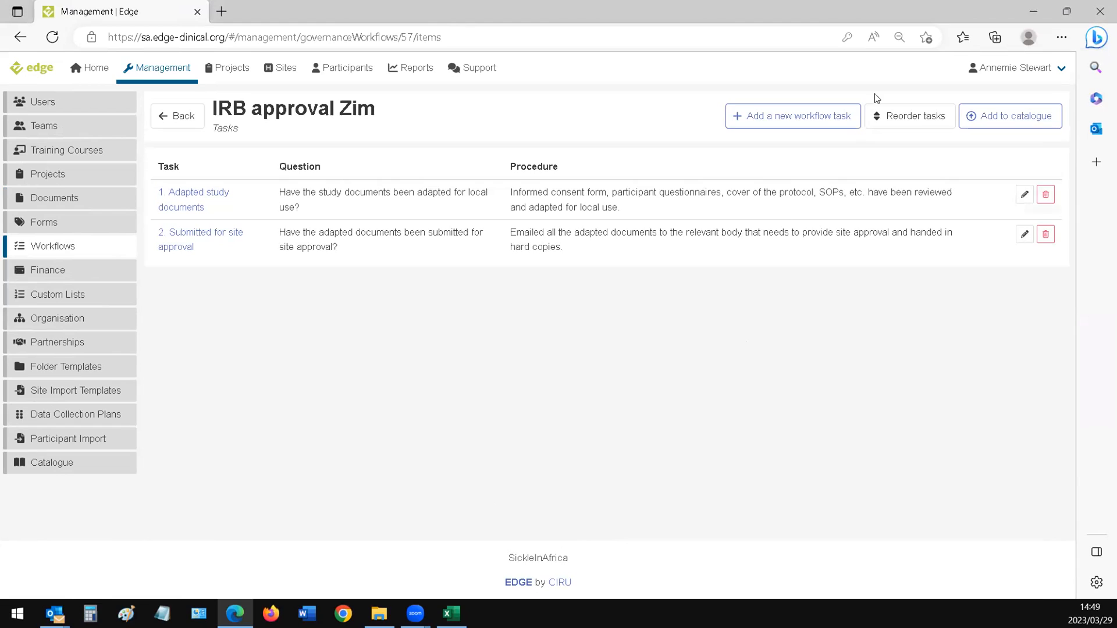
pyautogui.click(812, 125)
pyautogui.click(266, 191)
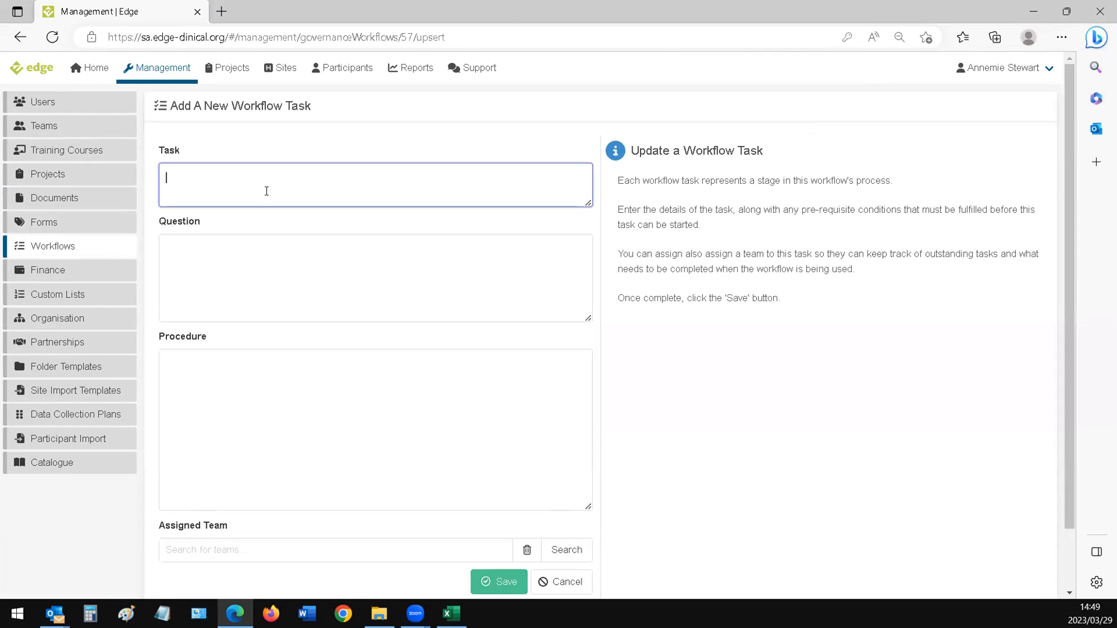
pyautogui.click(556, 583)
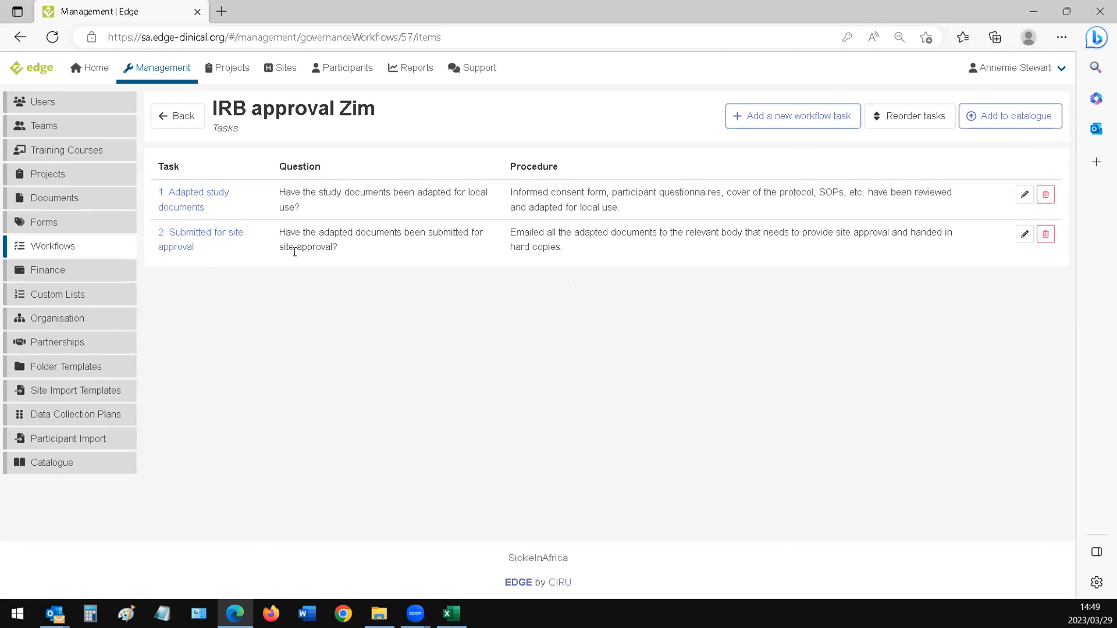
# Add a new workflow task named "Site approval obtained" with the question "Have the sites approved the study?"
pyautogui.click(820, 120)
pyautogui.click(334, 184)
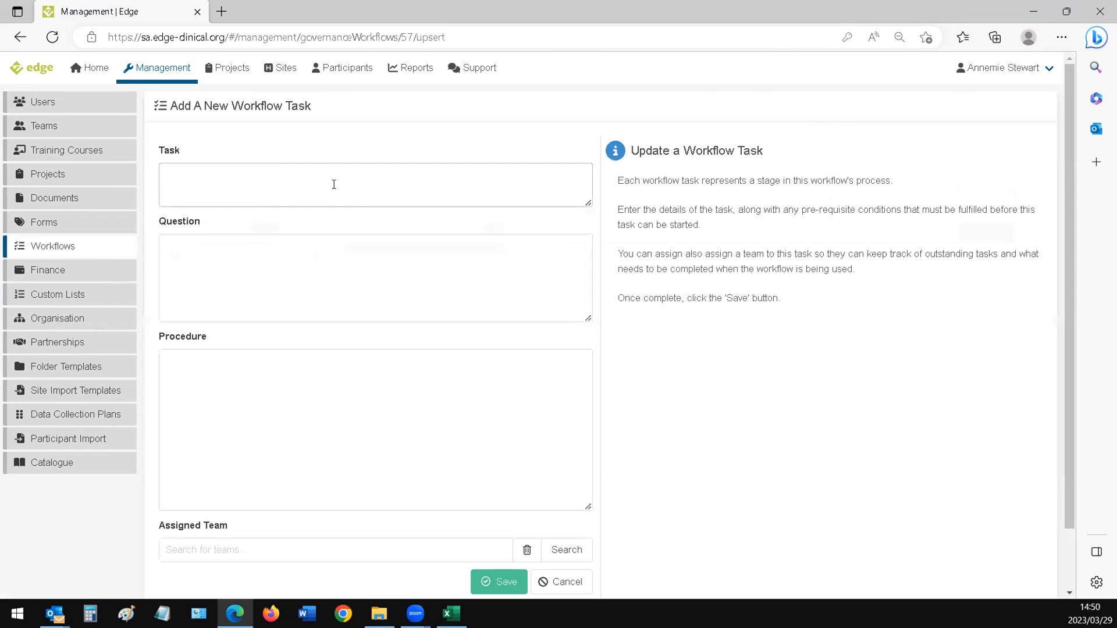
pyautogui.write('Site approval obtained')
pyautogui.click(307, 286)
pyautogui.write('Have th')
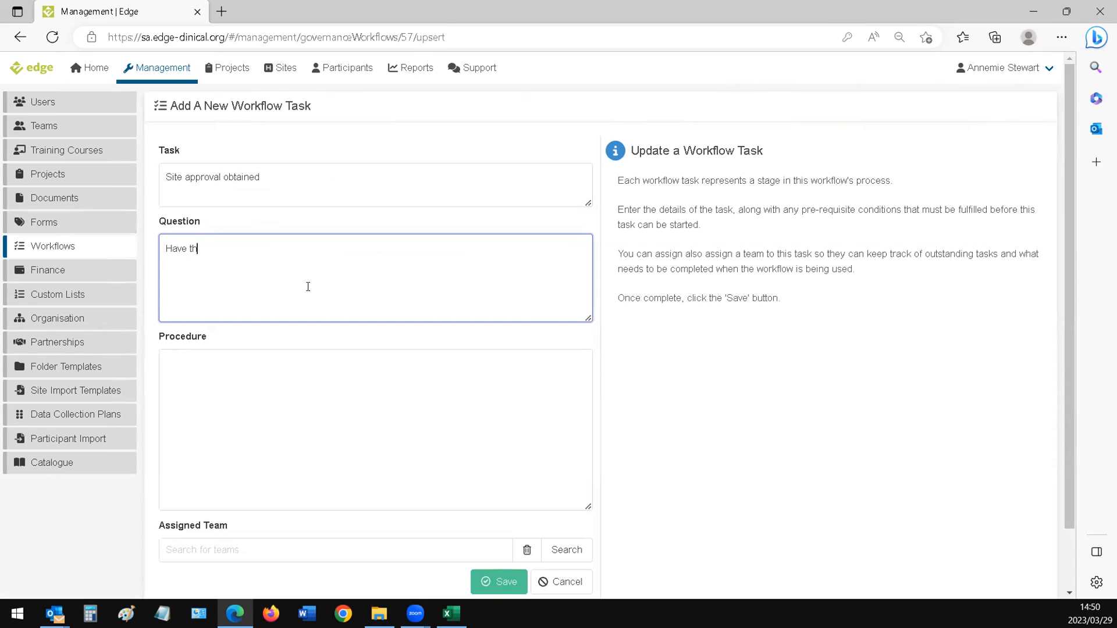
pyautogui.write('e sites approved the study?')
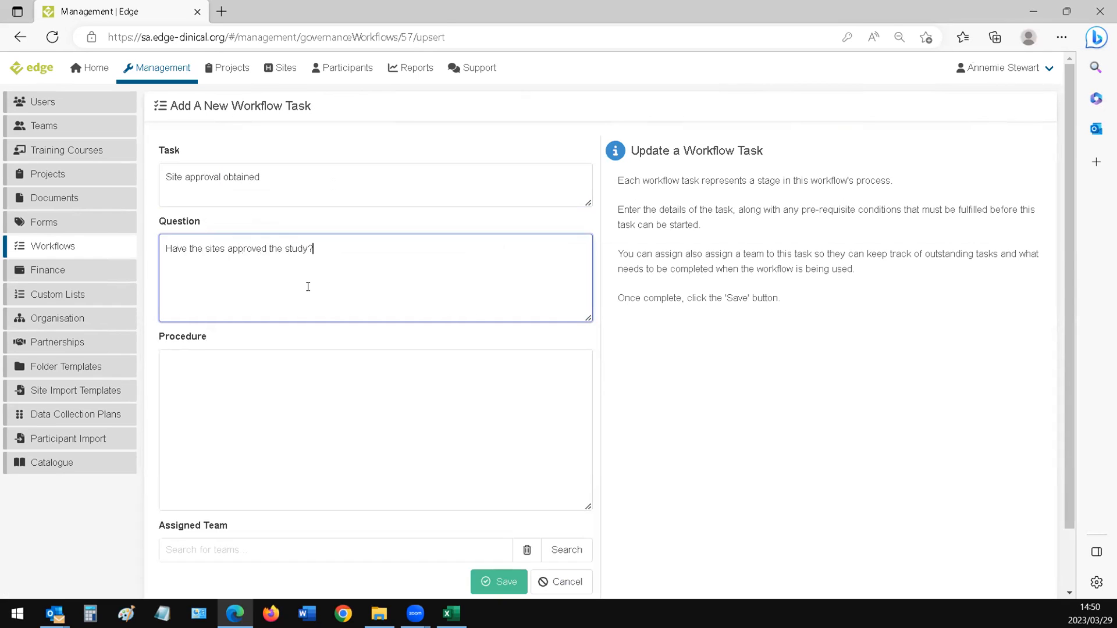
# Enter the procedure "Approval letter or stamped endorsement of application received back." and save the site approval task
pyautogui.click(295, 368)
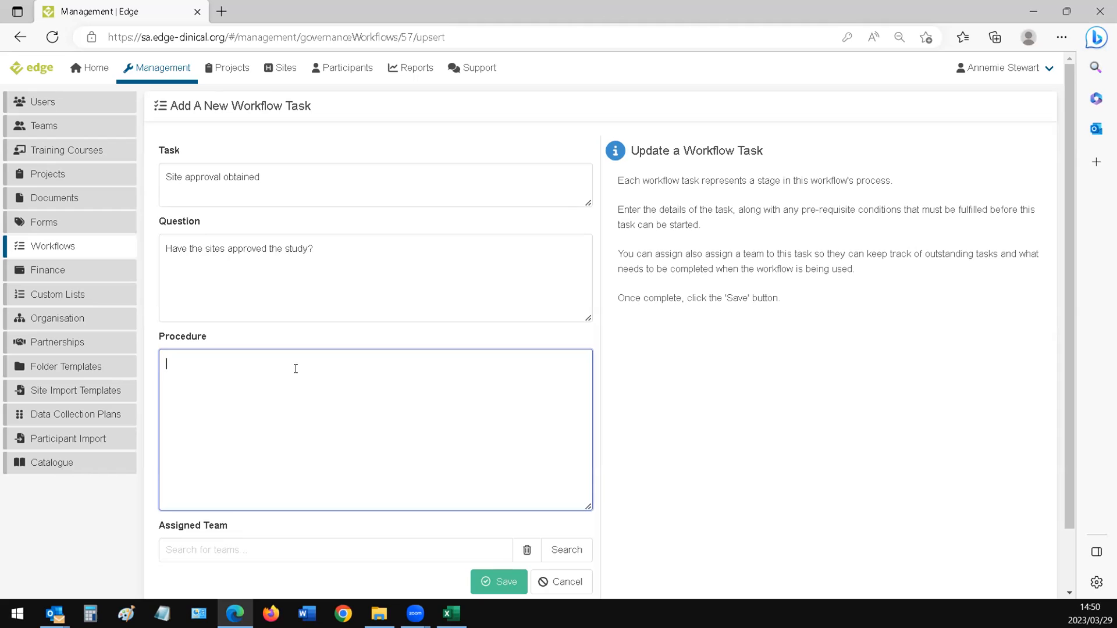
pyautogui.write('Letter or stamped application')
pyautogui.click(167, 368)
pyautogui.press('BackSpace')
pyautogui.write('Appro')
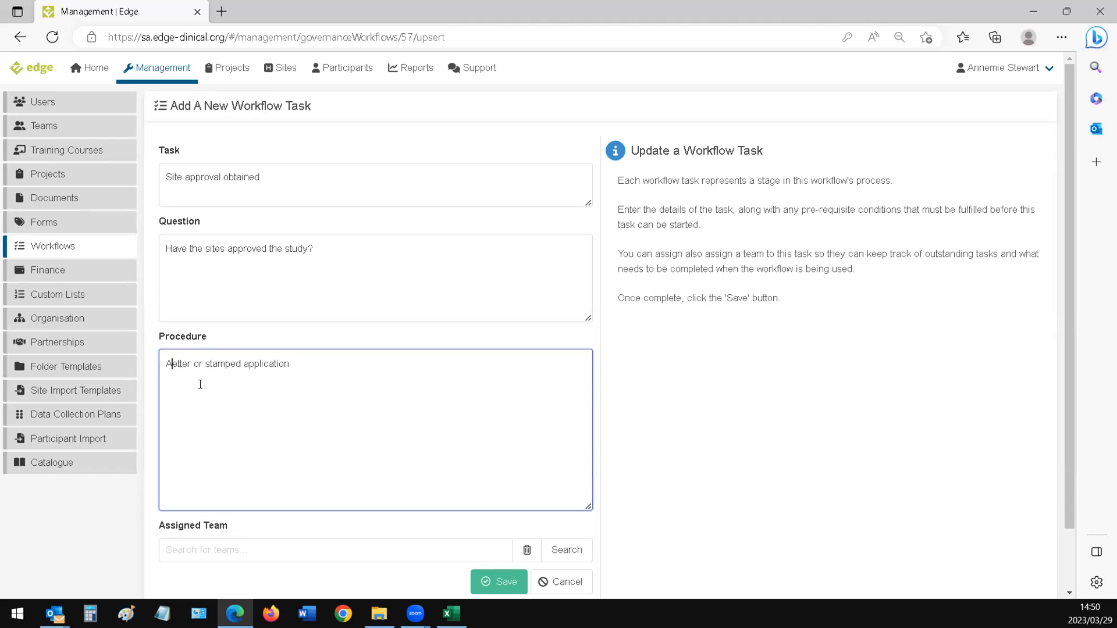
pyautogui.write('val ')
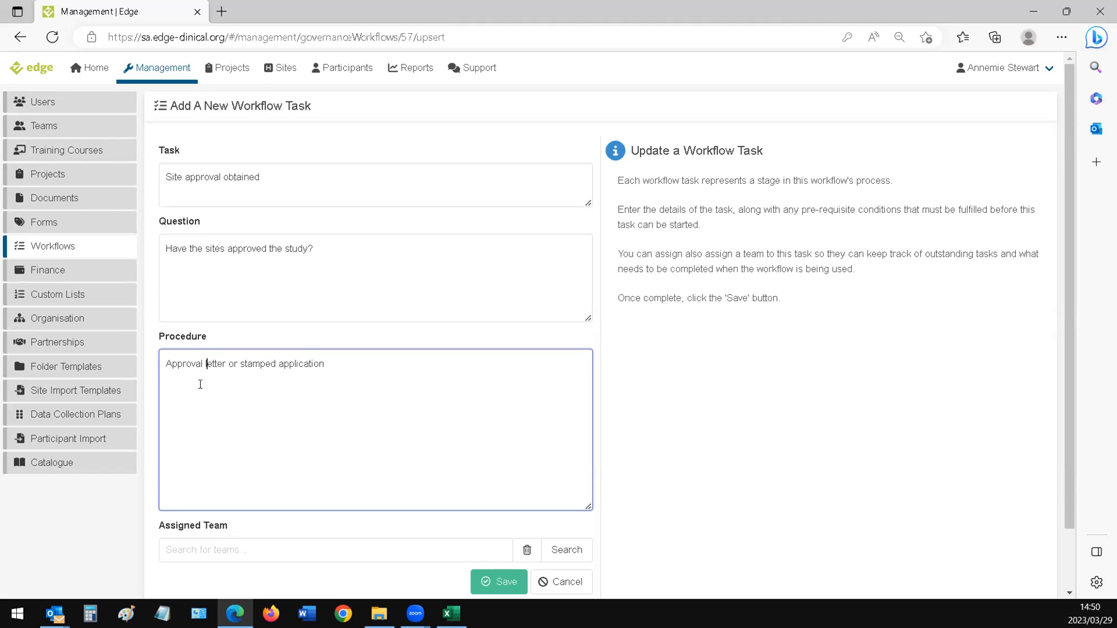
pyautogui.write('l')
pyautogui.write('endore')
pyautogui.press('BackSpace')
pyautogui.write('sement of')
pyautogui.press('End')
pyautogui.write('received back.')
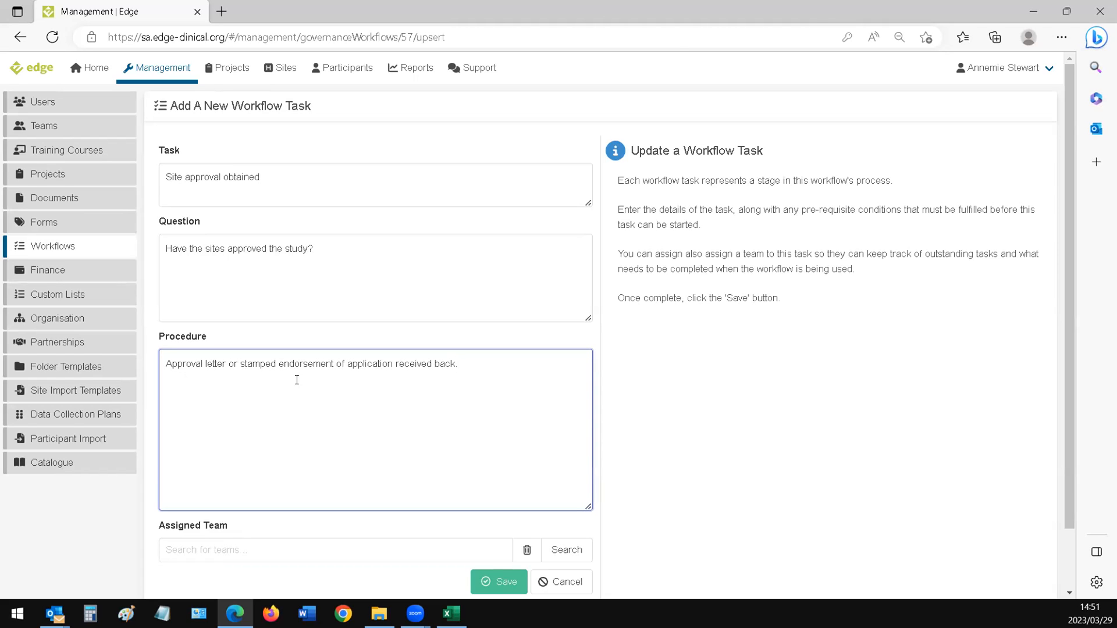
pyautogui.scroll(-2, 506, 459)
pyautogui.click(502, 512)
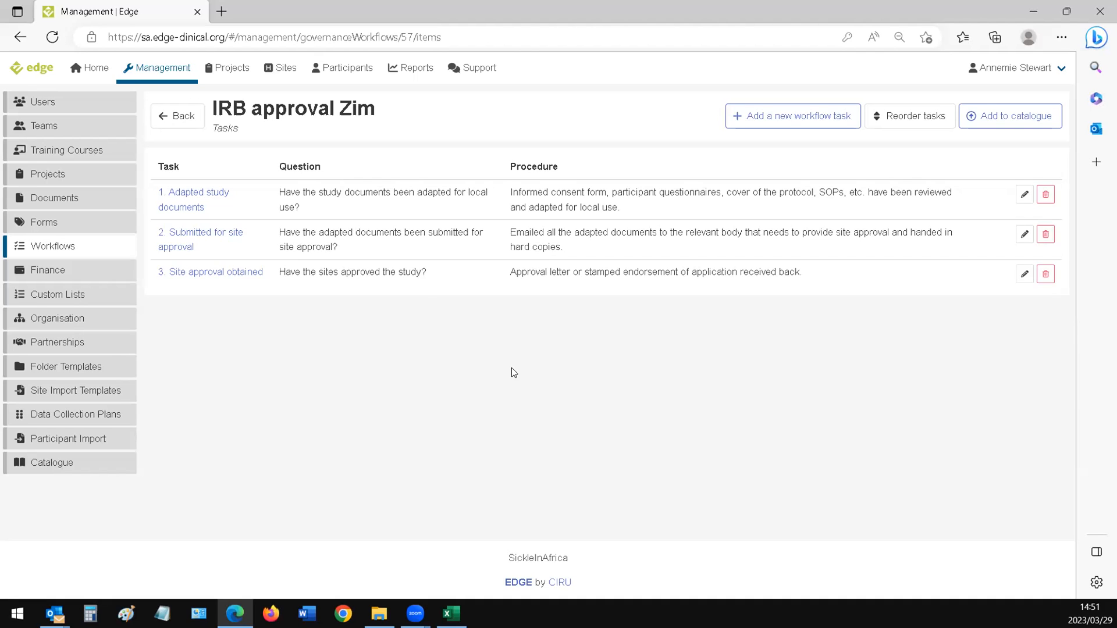
# Return to the workflow list, change the level of the IRB approval Zim workflow to Project Site and save it
pyautogui.click(181, 117)
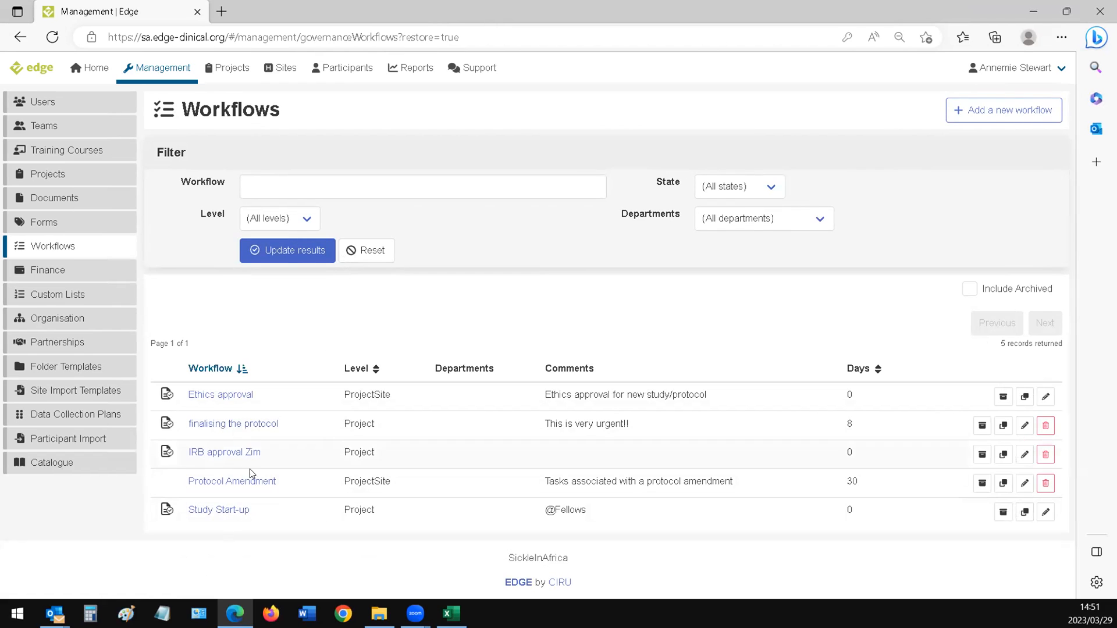
pyautogui.click(1024, 454)
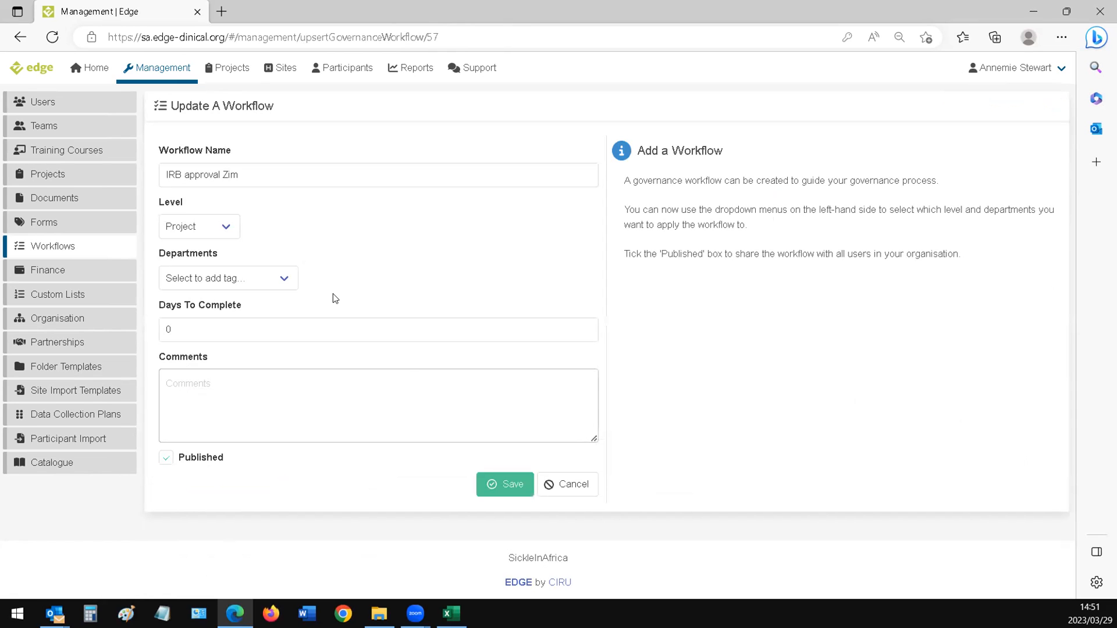
pyautogui.click(200, 230)
pyautogui.click(197, 260)
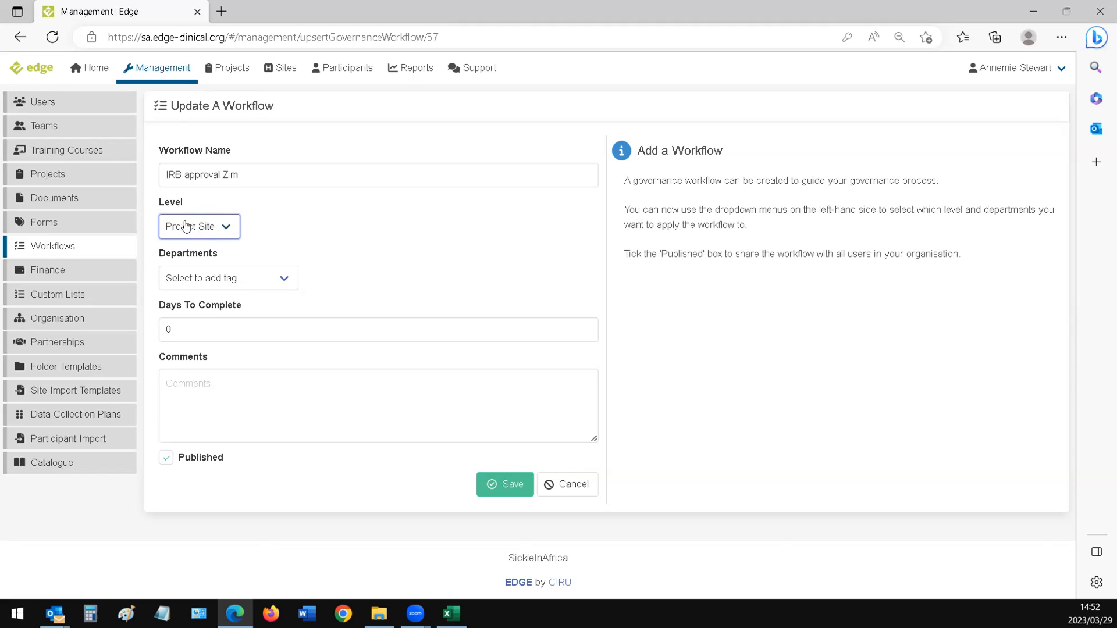
pyautogui.click(515, 484)
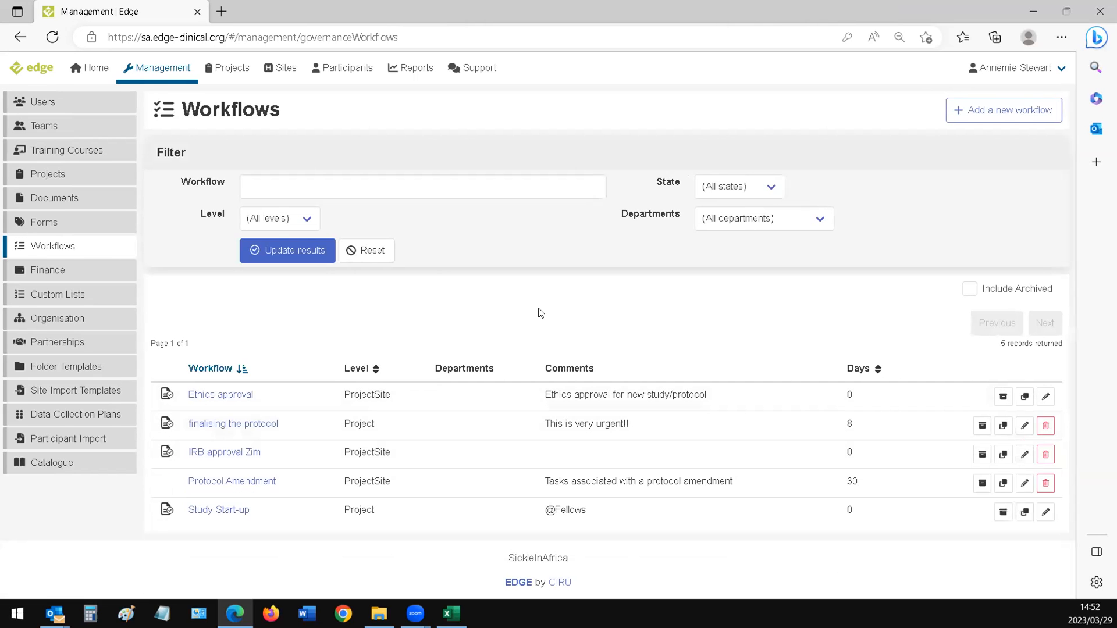
# Add a task named "Submitted to institutional IRB (JREC)" to IRB approval Zim with the question "Have the adapted study documents been submitted for approval?"
pyautogui.click(224, 452)
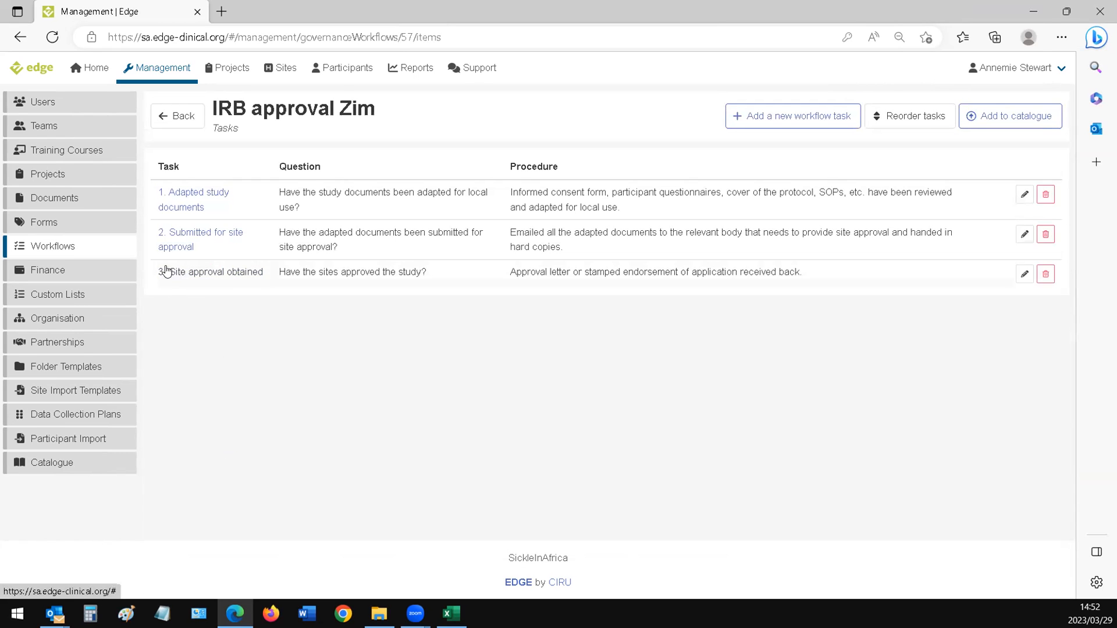
pyautogui.click(811, 116)
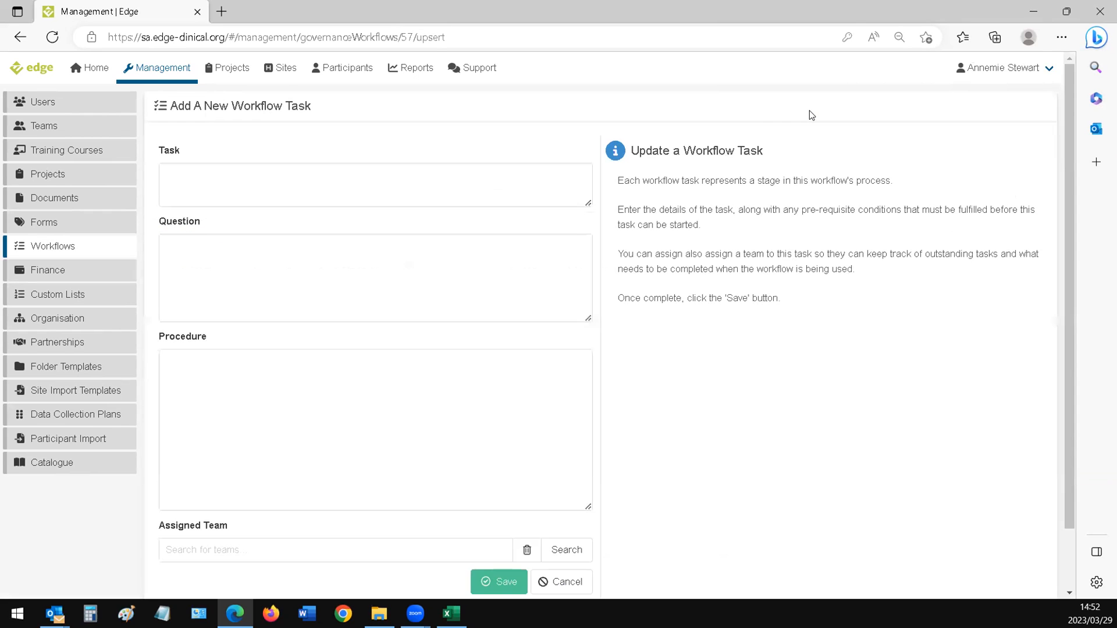
pyautogui.click(481, 169)
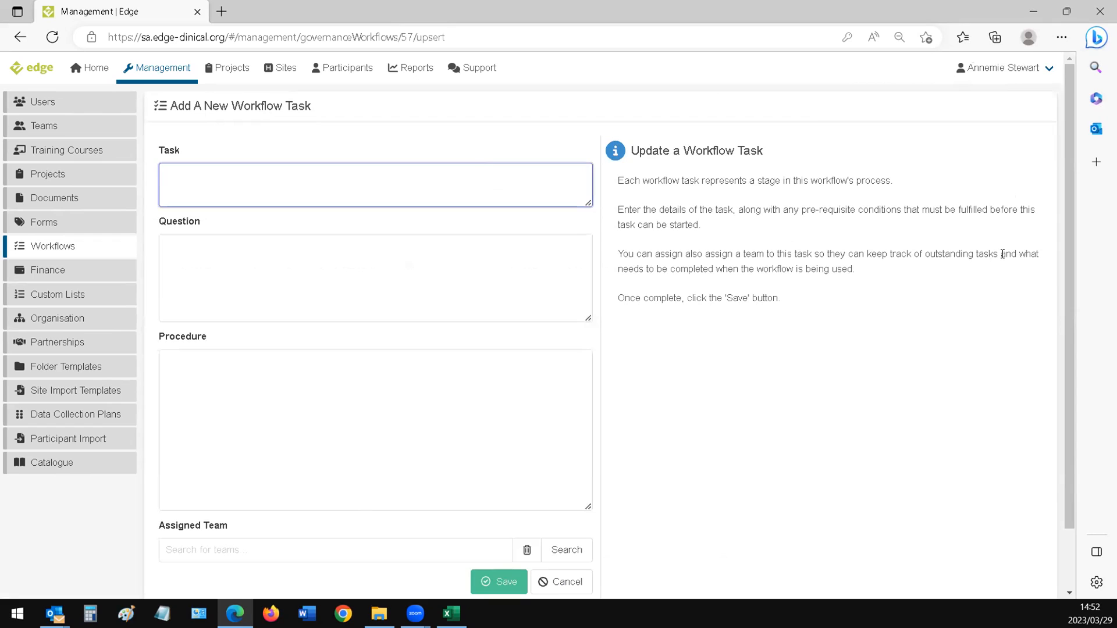
pyautogui.write('Submitted to institutional IRB (JREC)')
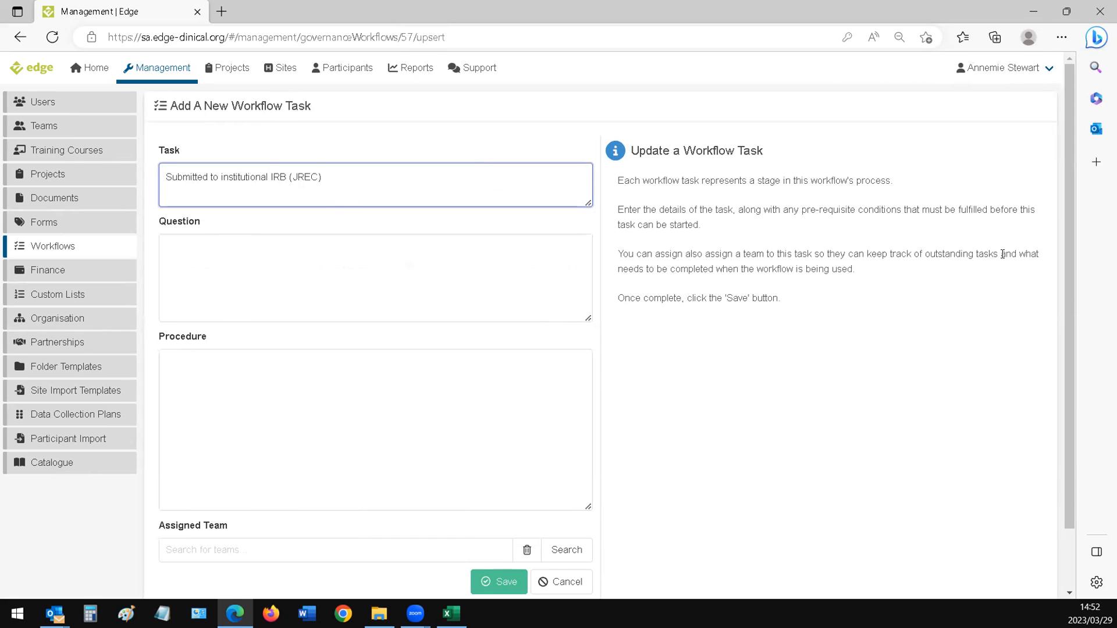
pyautogui.click(469, 285)
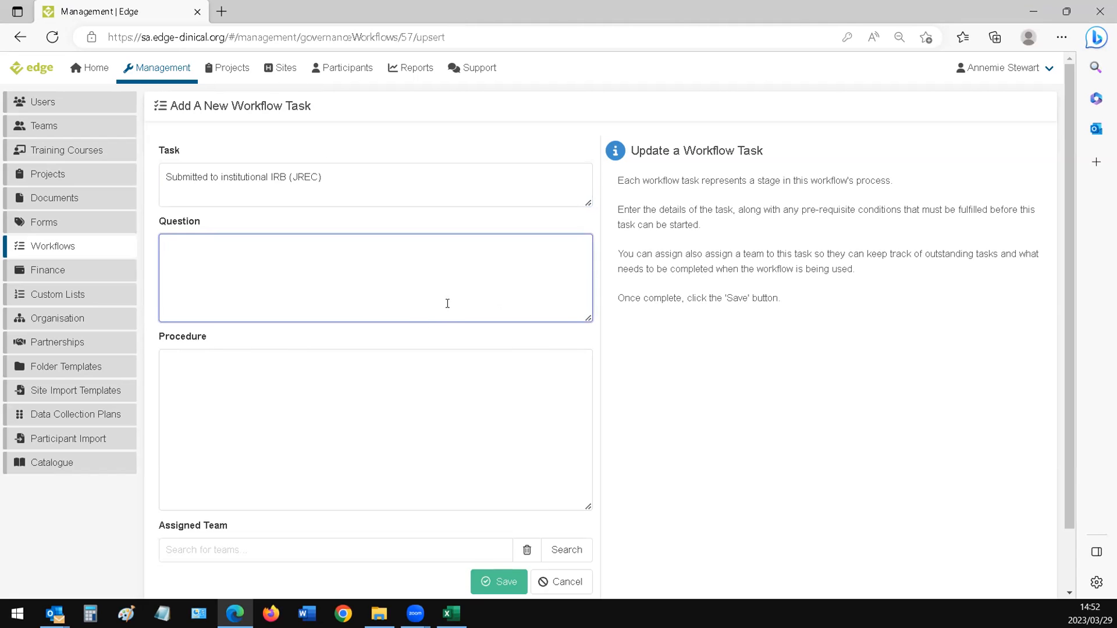
pyautogui.write('Have the adapted study documents been submitted for approval?')
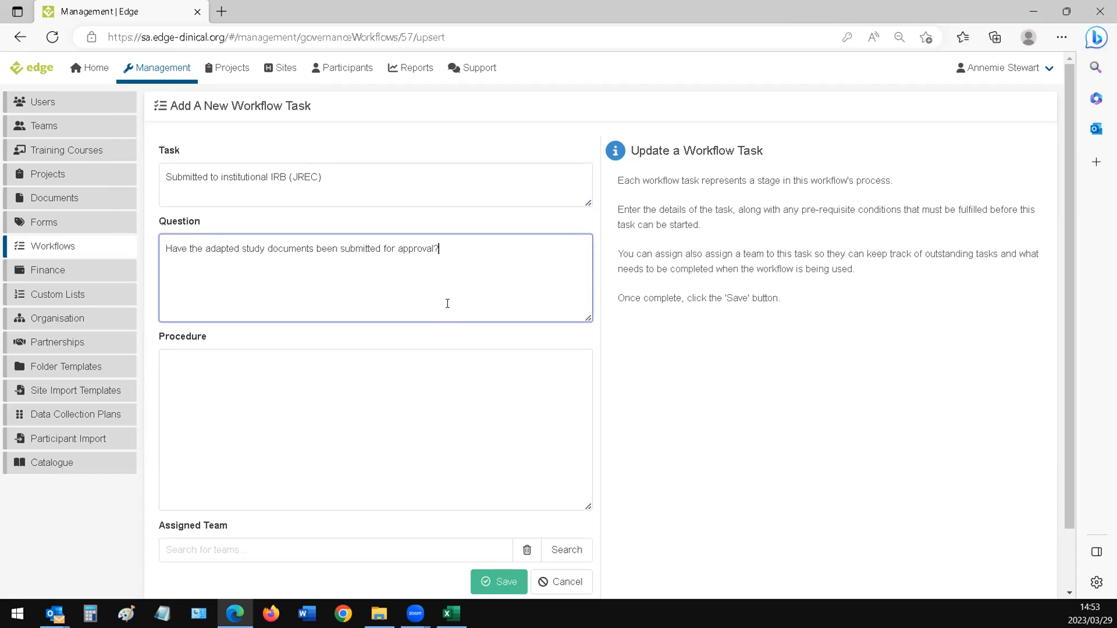
# Enter the procedure "Emailed study documents to JREC for approval." and save the institutional IRB submission task
pyautogui.click(367, 415)
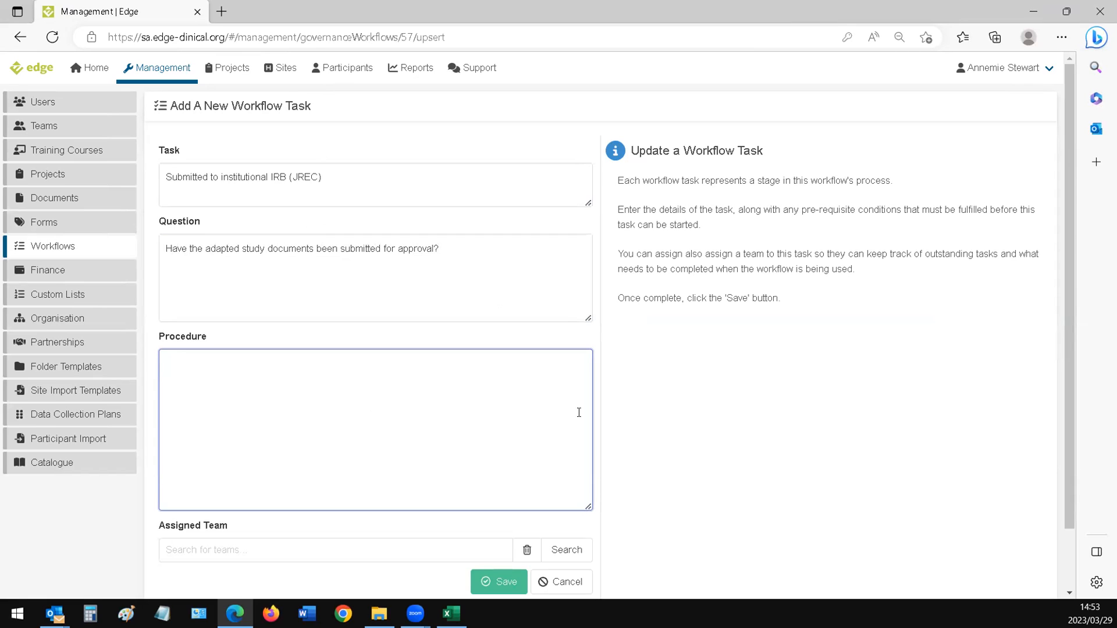
pyautogui.write('Emailed study documents to JRE')
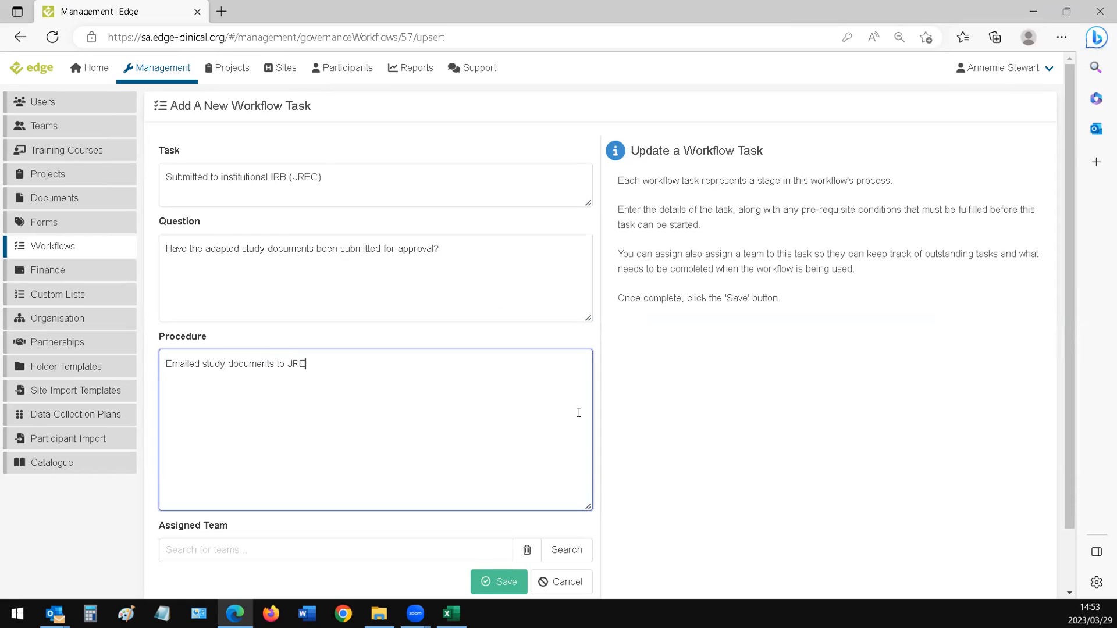
pyautogui.write('C for approval.')
pyautogui.click(495, 581)
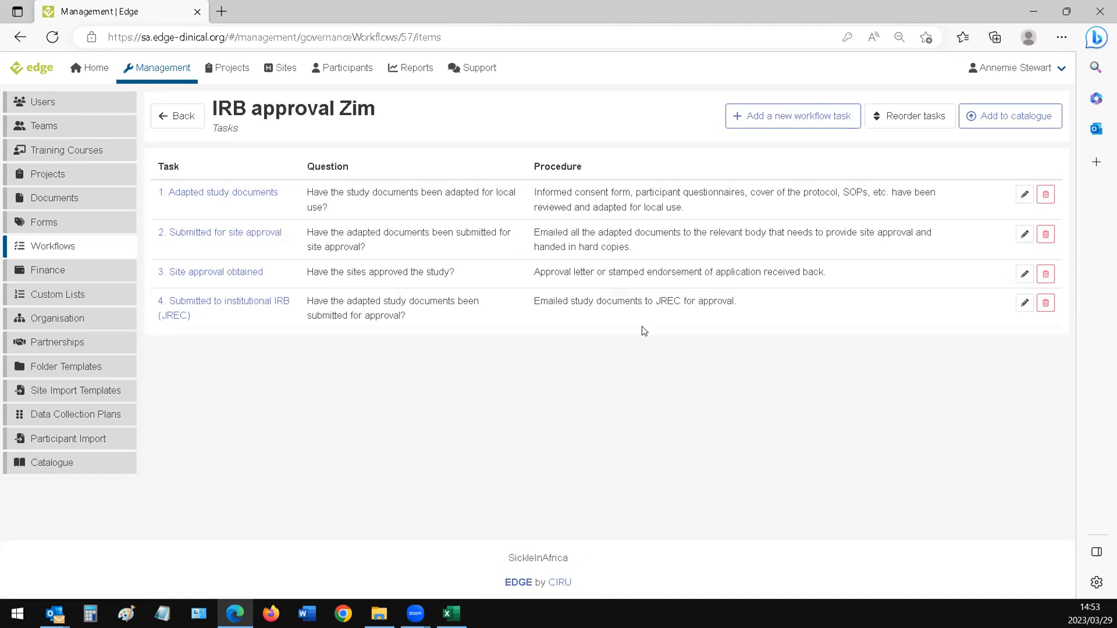
# Add a task named "Queries received from JREC" to the workflow with the question "Has a query letter been received from JREC?"
pyautogui.click(844, 119)
pyautogui.click(307, 181)
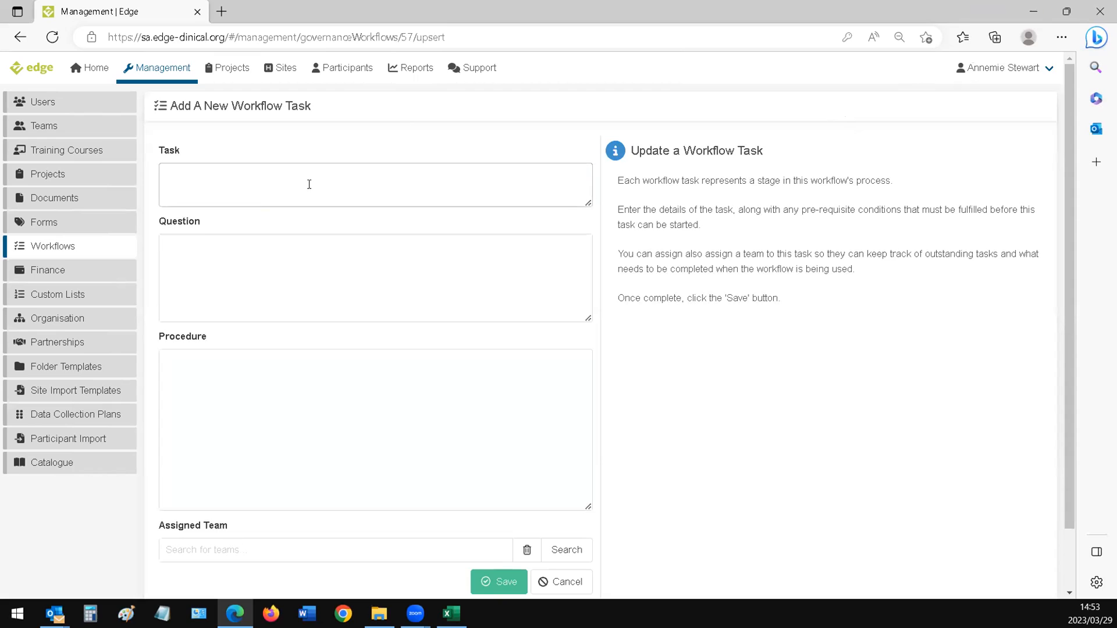
pyautogui.write('Queries')
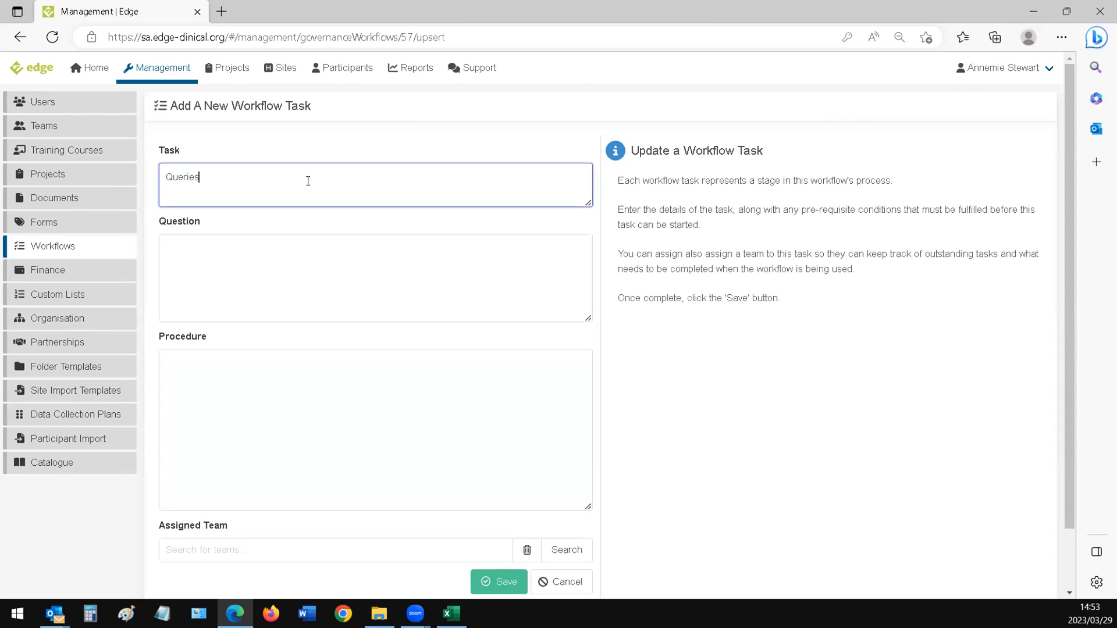
pyautogui.write(' received from JREC')
pyautogui.click(273, 258)
pyautogui.write('Has')
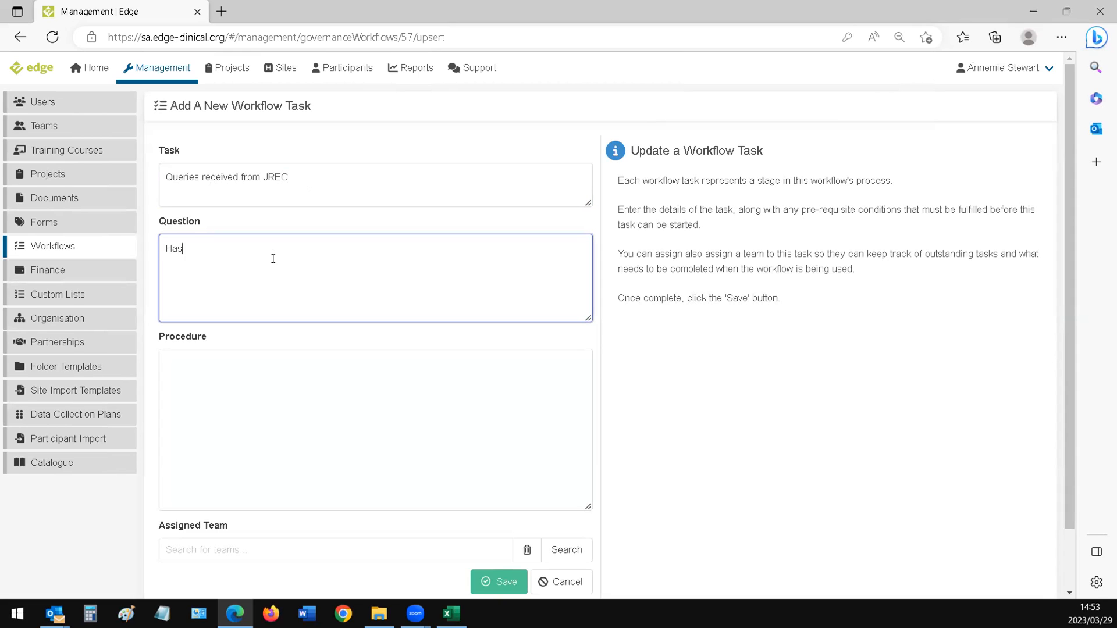
pyautogui.write(' a query letter been received from JREC?')
# Enter the procedure "Physical letter from JREC has been received at site or collected from JREC offices." and save the JREC queries task
pyautogui.click(229, 391)
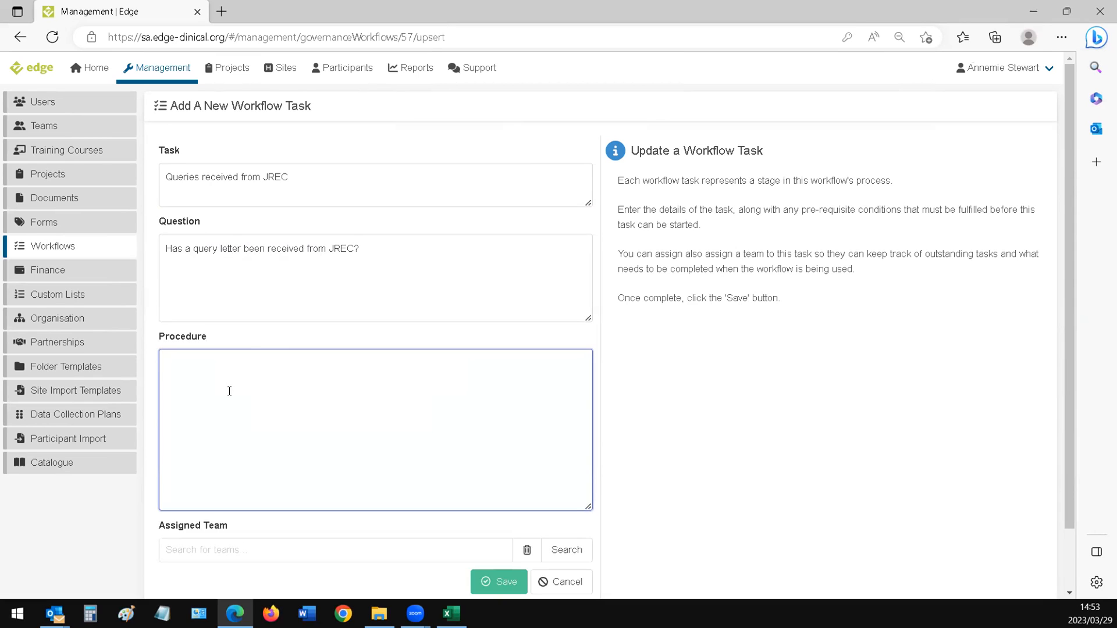
pyautogui.write('Physical letter from JREC has')
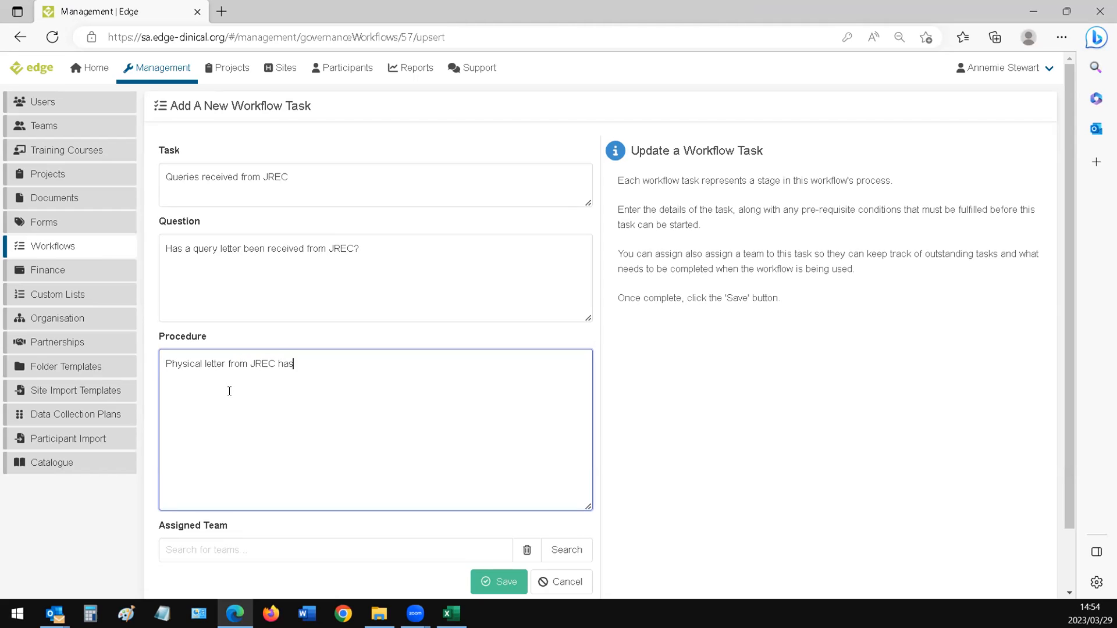
pyautogui.write(' been received at site or collec')
pyautogui.press('alt')
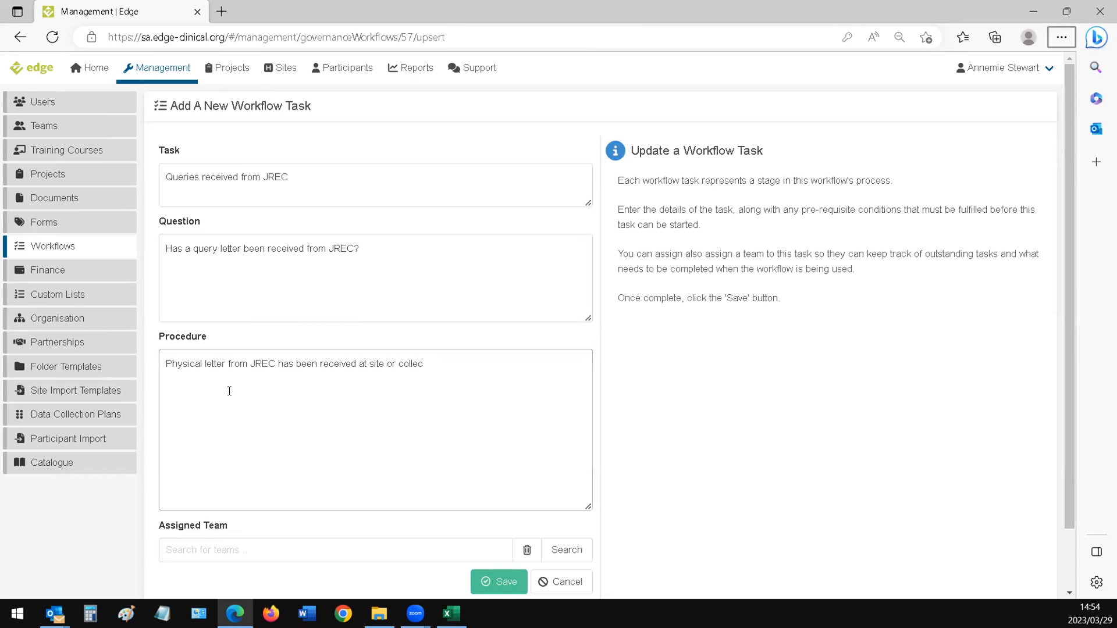
pyautogui.click(472, 370)
pyautogui.write('ted from JREC')
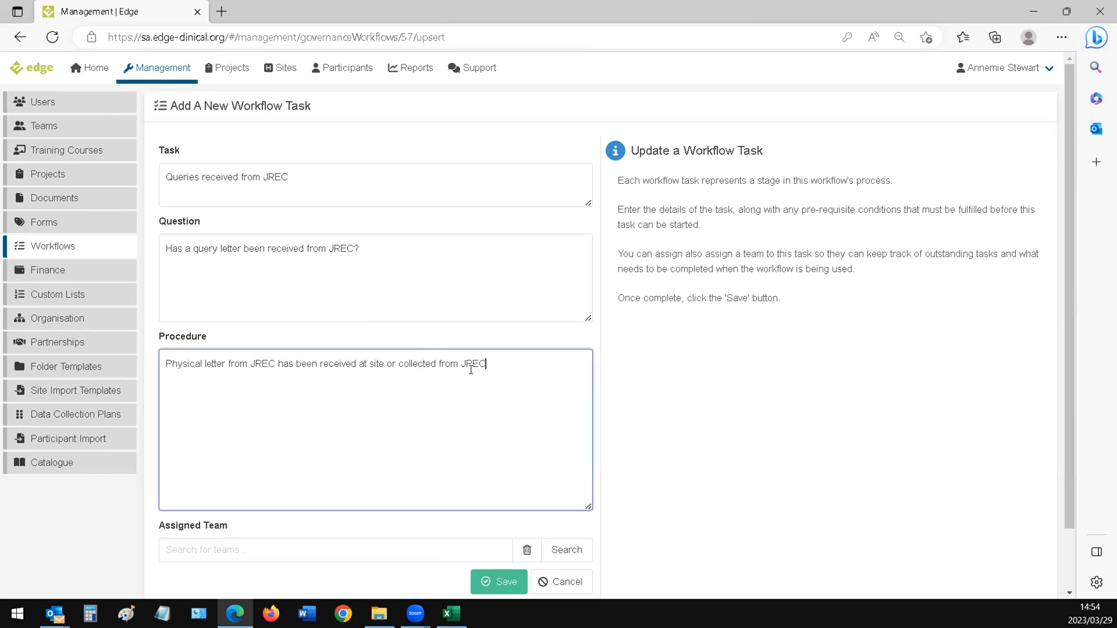
pyautogui.write(' offices.')
pyautogui.scroll(-2, 487, 429)
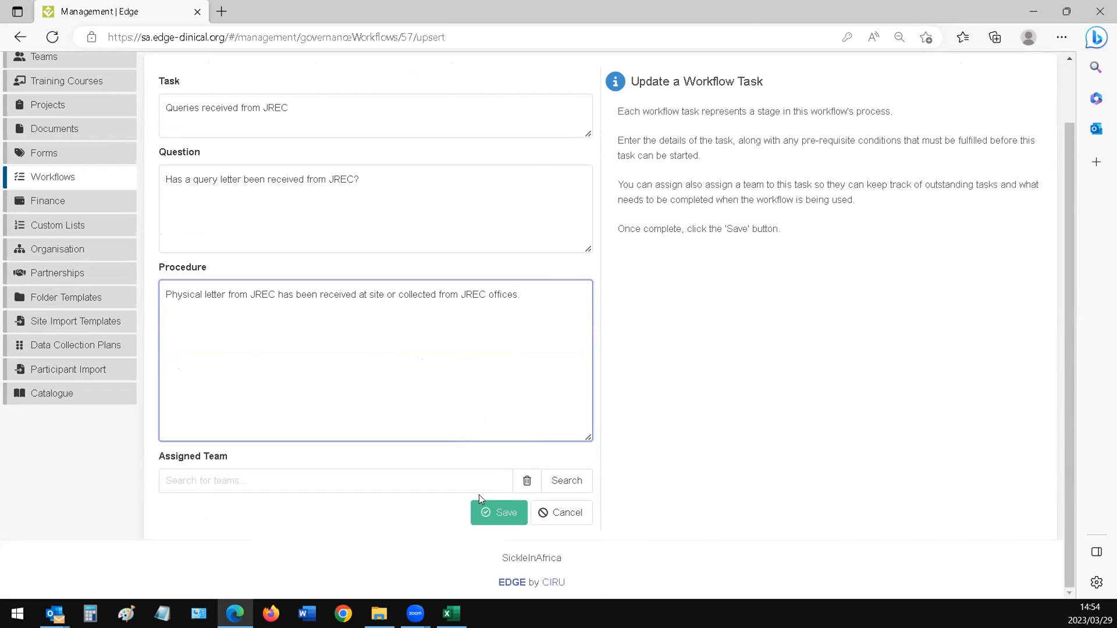
pyautogui.click(491, 513)
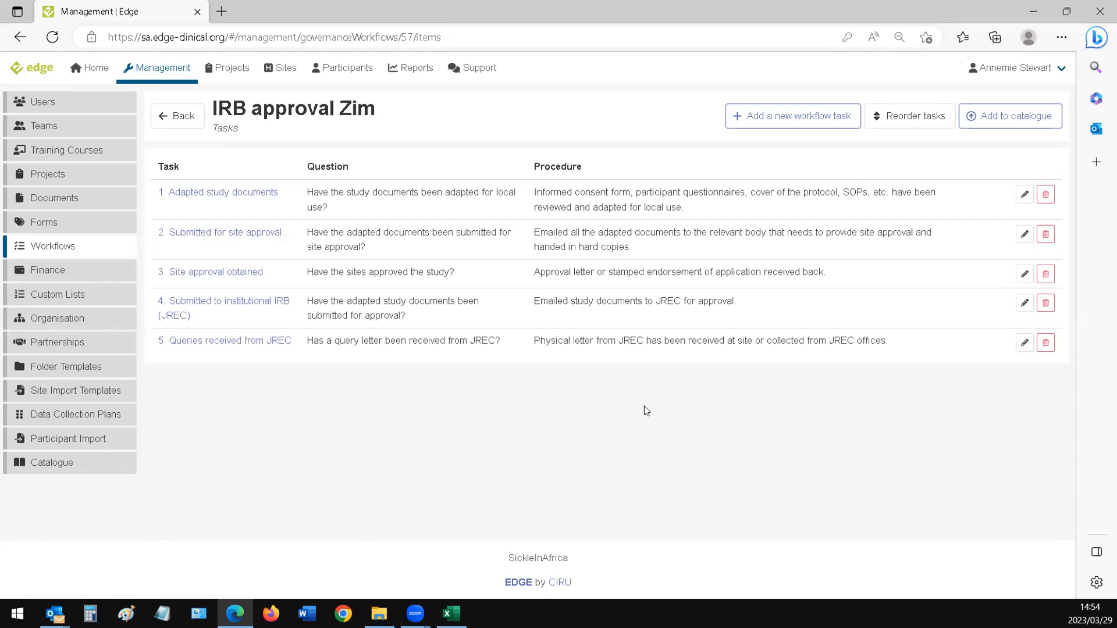
# Start another workflow task for IRB approval Zim and name it "Query responses submitted"
pyautogui.click(836, 127)
pyautogui.click(374, 185)
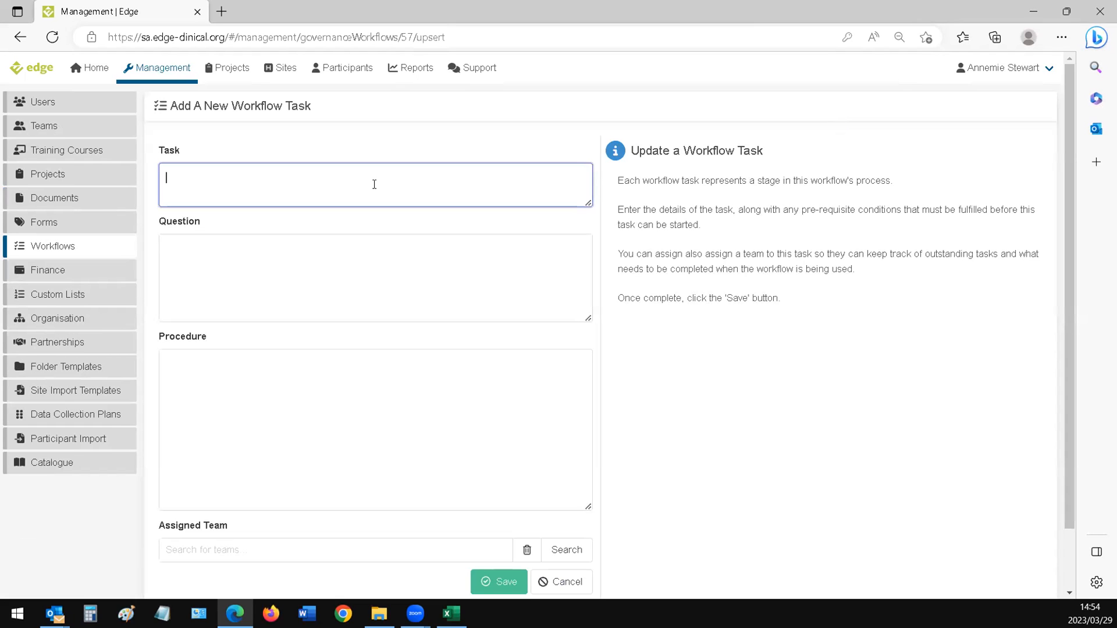
pyautogui.write('Query repo')
pyautogui.press('BackSpace')
pyautogui.press('BackSpace')
pyautogui.write('sponses submitted')
# Set the query responses task's question to "Have responses to each query been submitted?"
pyautogui.click(208, 263)
pyautogui.write('Hav')
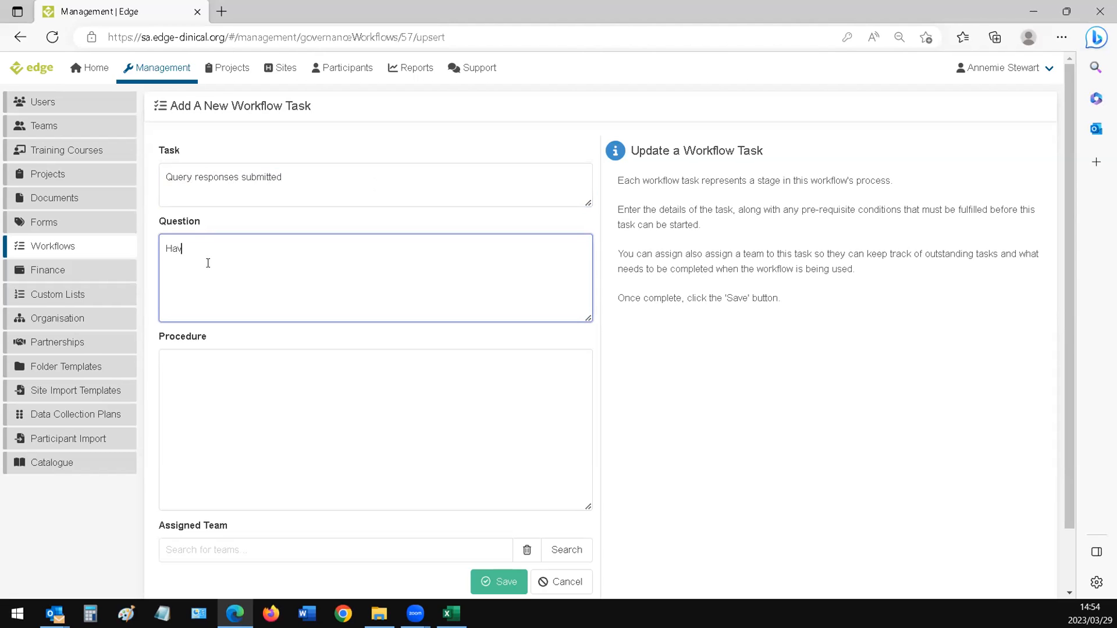
pyautogui.write('e responses to each')
pyautogui.press('Tab')
pyautogui.write('u')
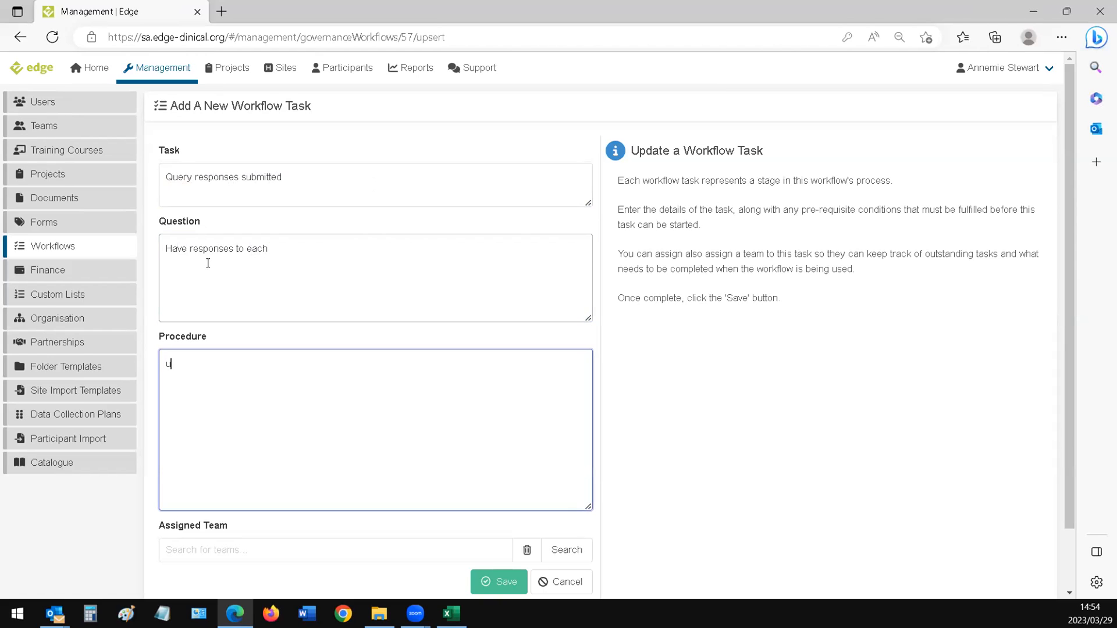
pyautogui.click(350, 250)
pyautogui.write('query been submitted?')
# Enter the procedure "Query response template (comments template) has been completed and submitted to JREC along with a cover letter" for the query responses task
pyautogui.click(273, 355)
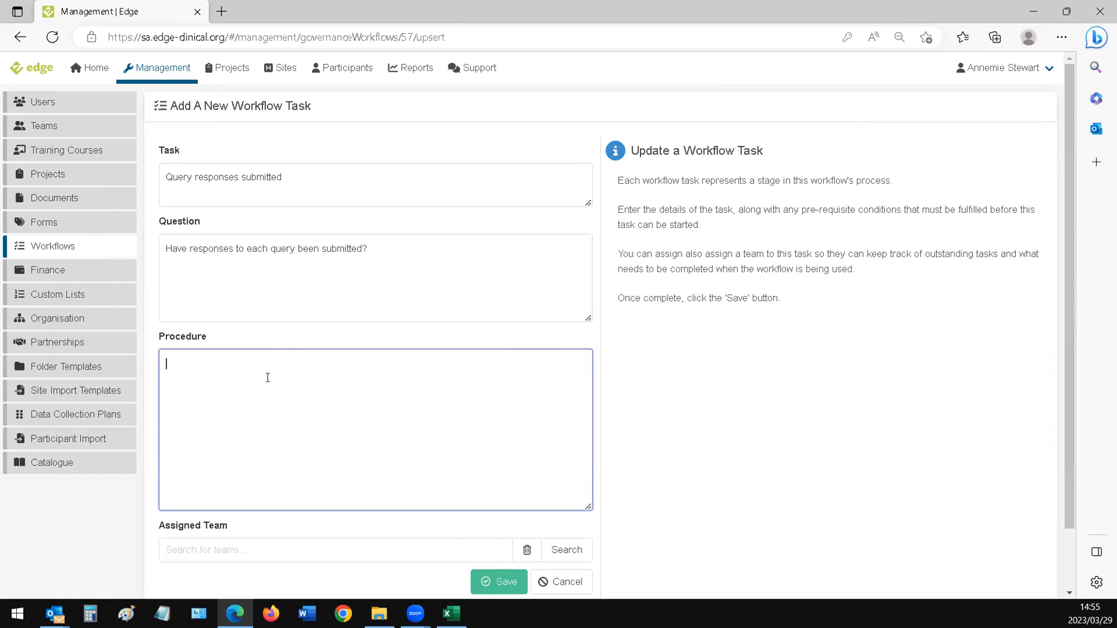
pyautogui.write('Query response templagte')
pyautogui.press('BackSpace')
pyautogui.press('BackSpace')
pyautogui.write('e (comments template) has been completed and submitted to')
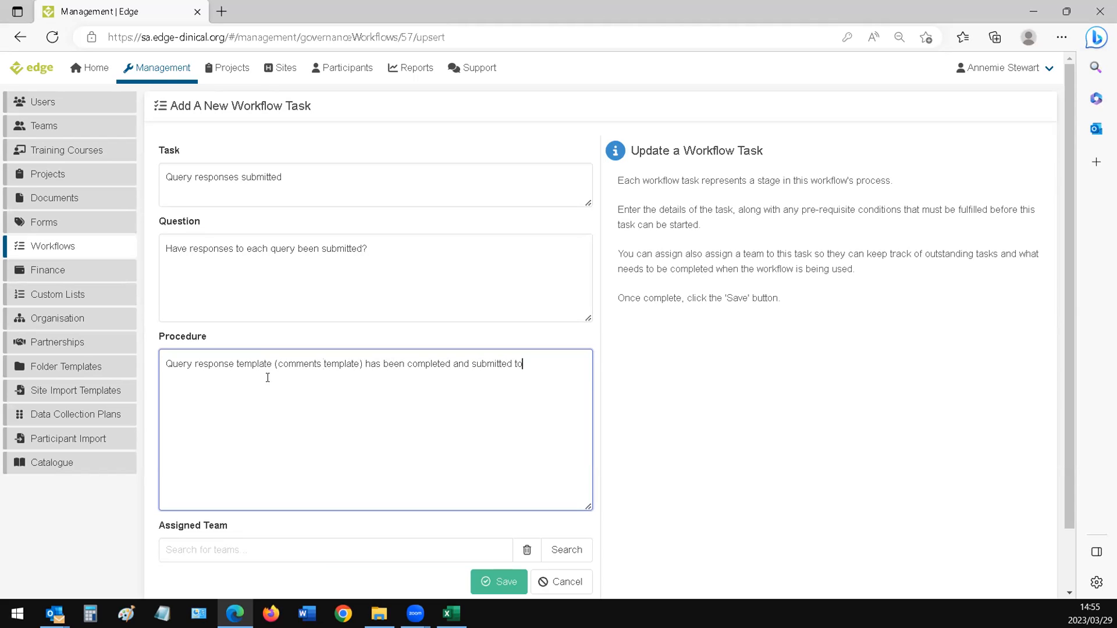
pyautogui.write(' JREC along with a cover letter')
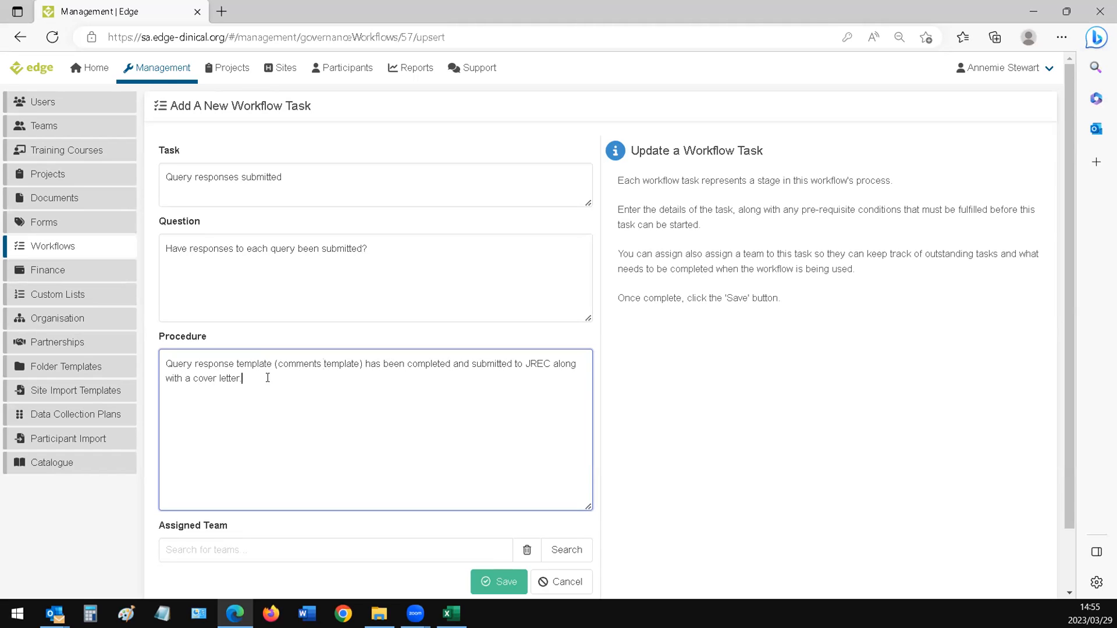
# Extend the procedure with "and any updated/edited documents as required." and save the query responses task
pyautogui.press('BackSpace')
pyautogui.press('BackSpace')
pyautogui.press('BackSpace')
pyautogui.write('and any updated/edited documents as')
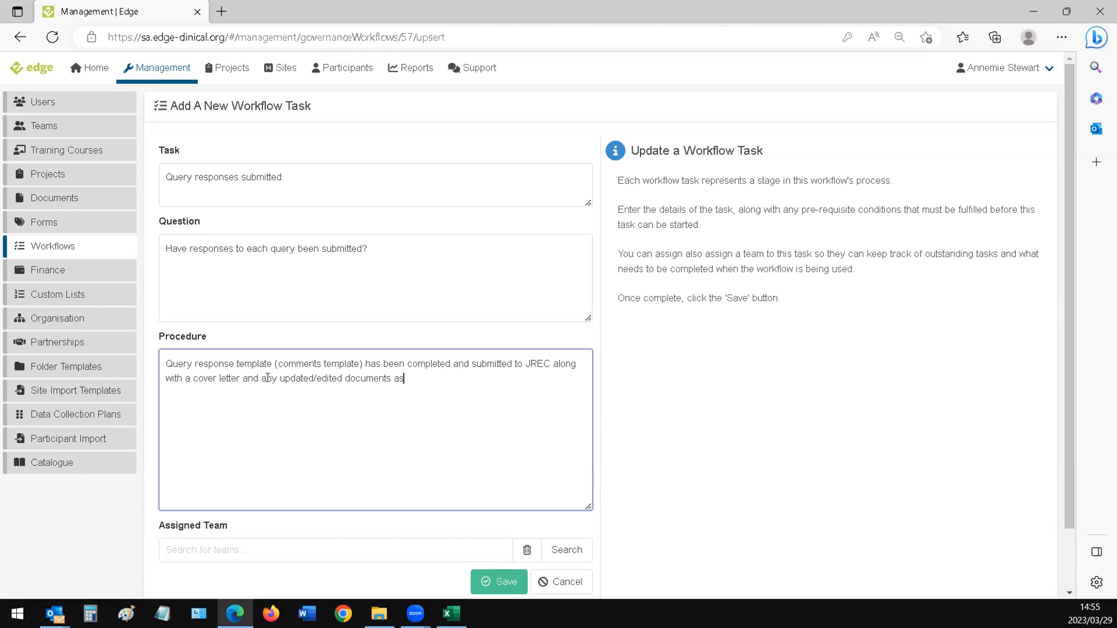
pyautogui.write(' required.')
pyautogui.scroll(-2, 407, 474)
pyautogui.click(488, 519)
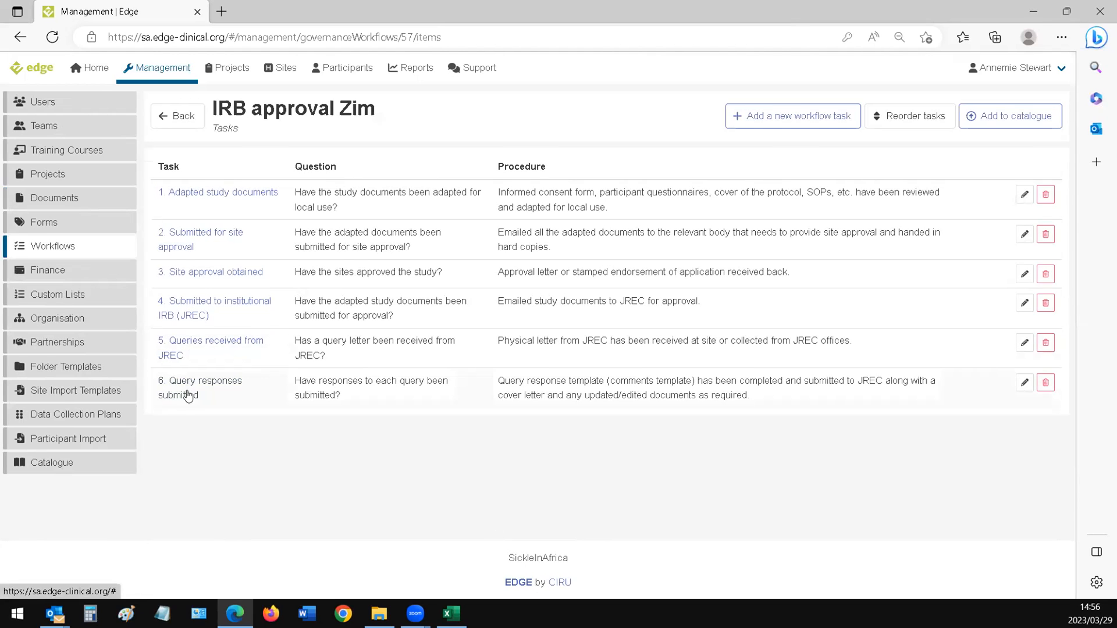
# Add a task named "JREC approval received" to the workflow with the question "Has an approval letter been received?"
pyautogui.click(786, 118)
pyautogui.click(487, 175)
pyautogui.write('JRE')
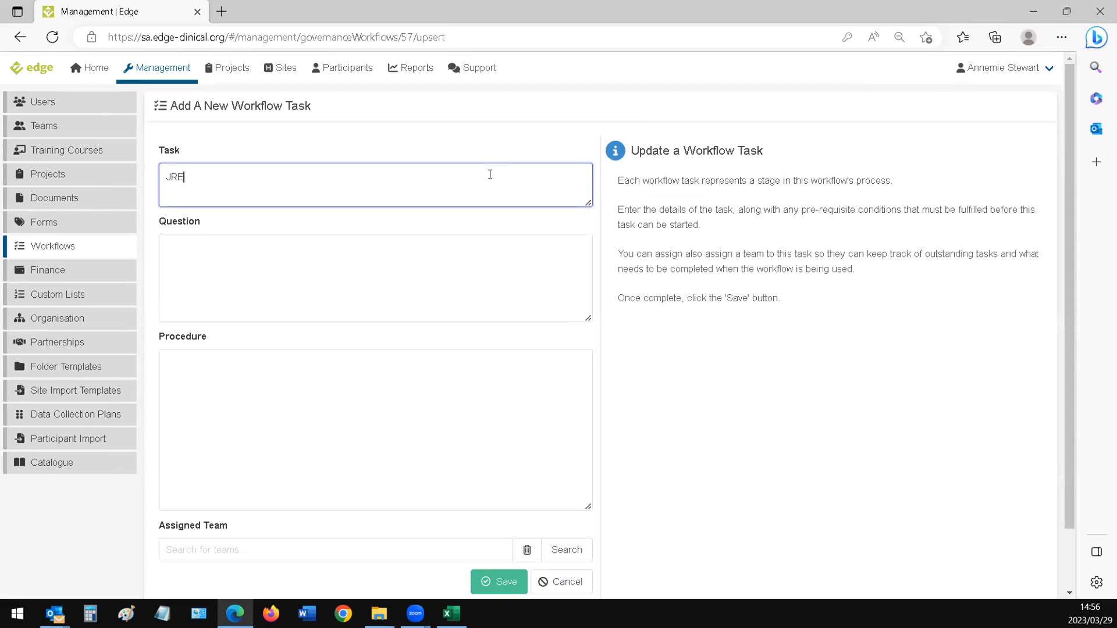
pyautogui.write('C approval received')
pyautogui.press('Tab')
pyautogui.write('Has ')
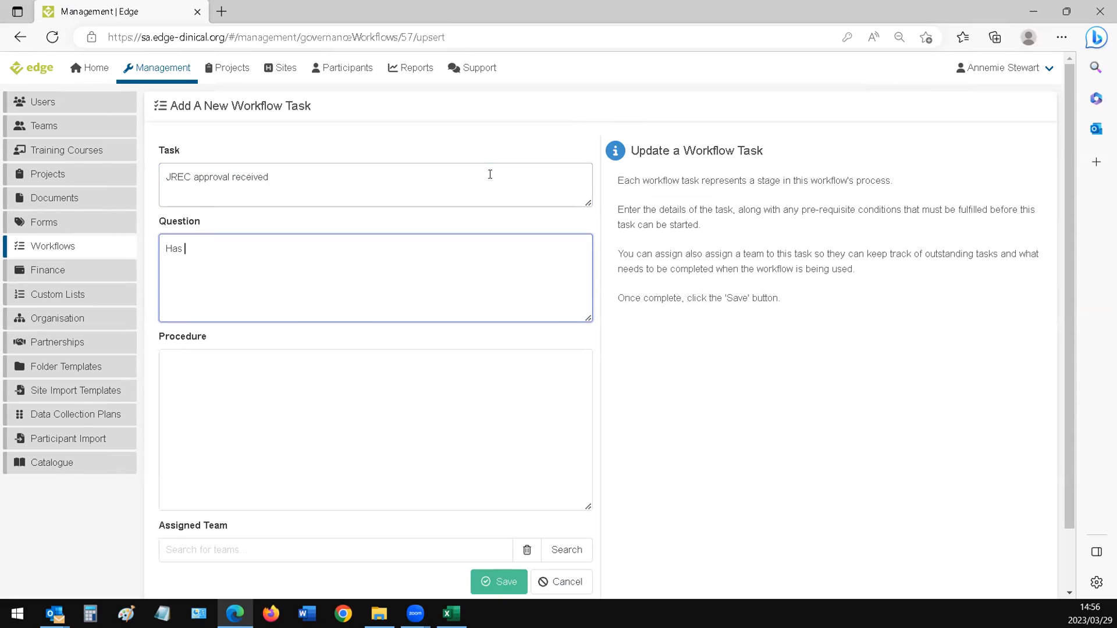
pyautogui.write('an approval letter been received?')
# Enter the procedure "Has a physical approval letter been received at site or collected from JREC offices?" and save the JREC approval task
pyautogui.click(333, 378)
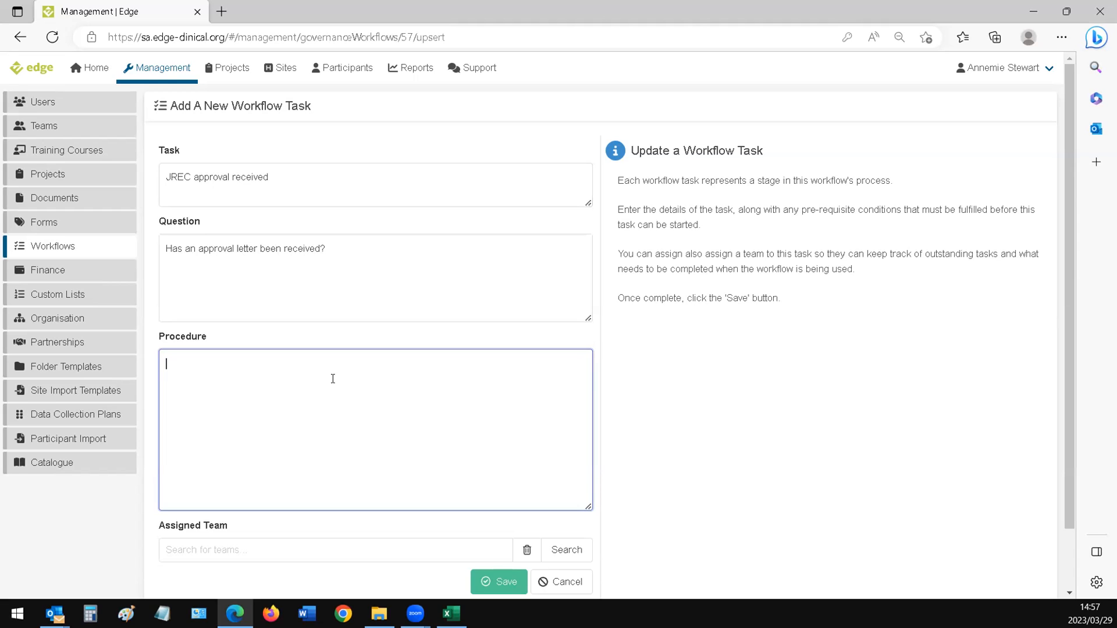
pyautogui.write('Has a physical approval letter been received at site or collected from JREC offices?')
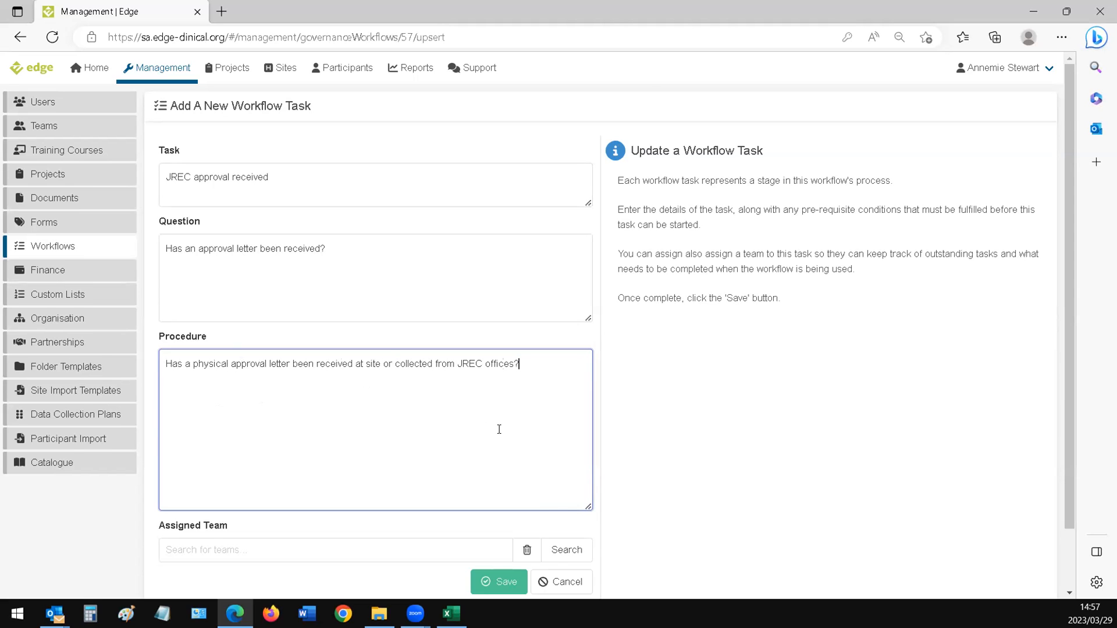
pyautogui.scroll(-2, 500, 443)
pyautogui.click(502, 512)
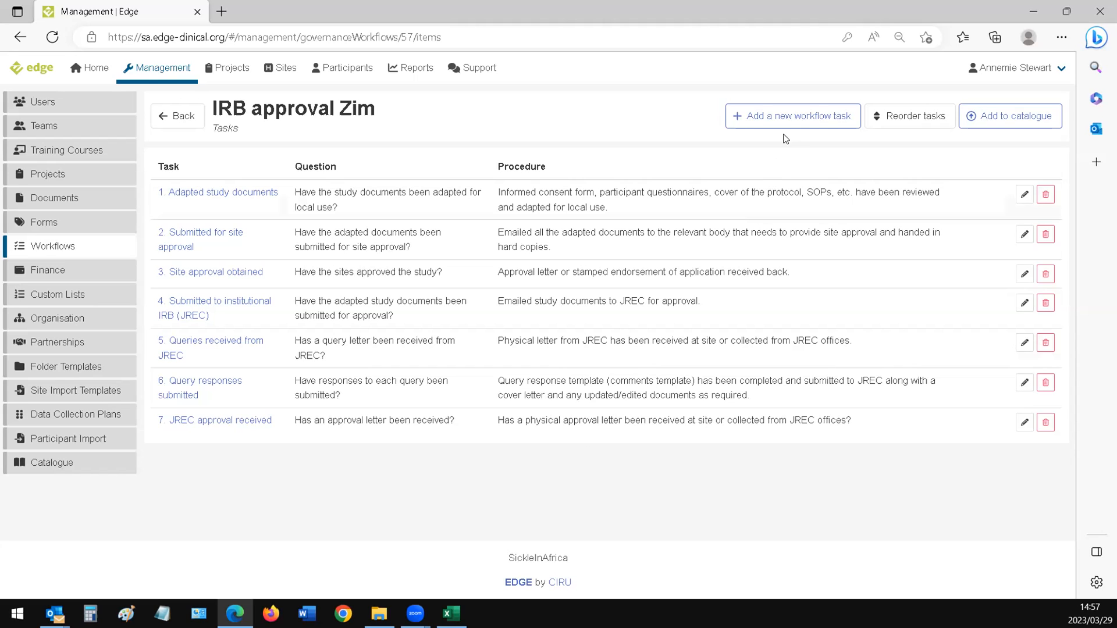
# Start another workflow task for IRB approval Zim and name it "Submitted approved versions to MRCZ"
pyautogui.click(789, 116)
pyautogui.click(332, 191)
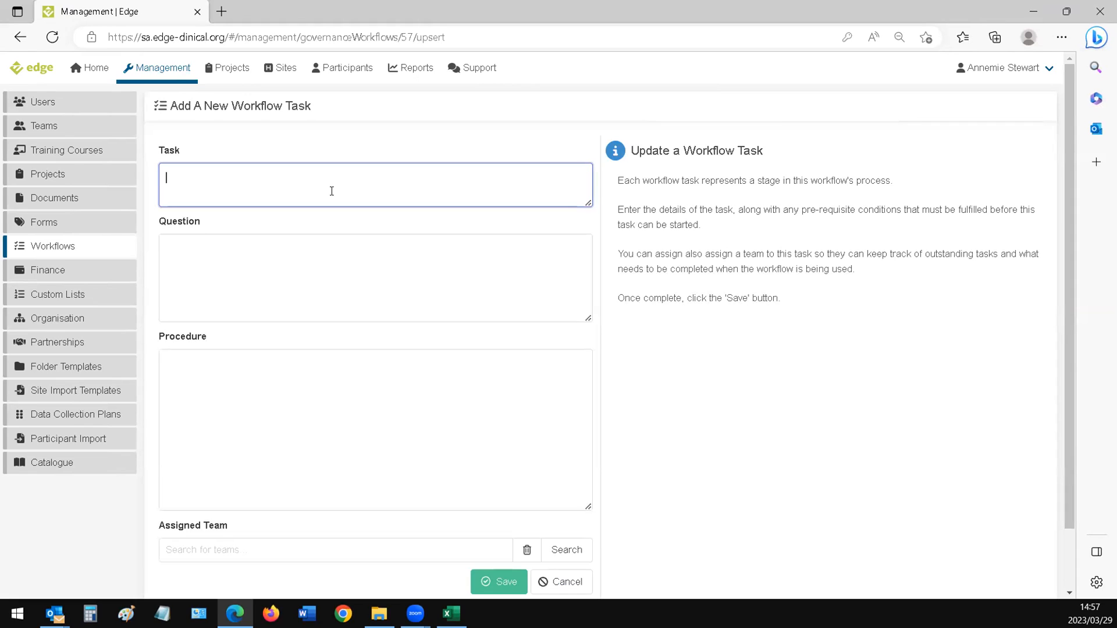
pyautogui.write('Sub')
pyautogui.write('mitted a')
pyautogui.write('ll documents t')
pyautogui.press('BackSpace')
pyautogui.press('BackSpace')
pyautogui.press('BackSpace')
pyautogui.press('BackSpace')
pyautogui.press('BackSpace')
pyautogui.press('BackSpace')
pyautogui.press('BackSpace')
pyautogui.press('BackSpace')
pyautogui.press('BackSpace')
pyautogui.press('BackSpace')
pyautogui.press('BackSpace')
pyautogui.press('BackSpace')
pyautogui.press('BackSpace')
pyautogui.press('BackSpace')
pyautogui.write('pproved versions to')
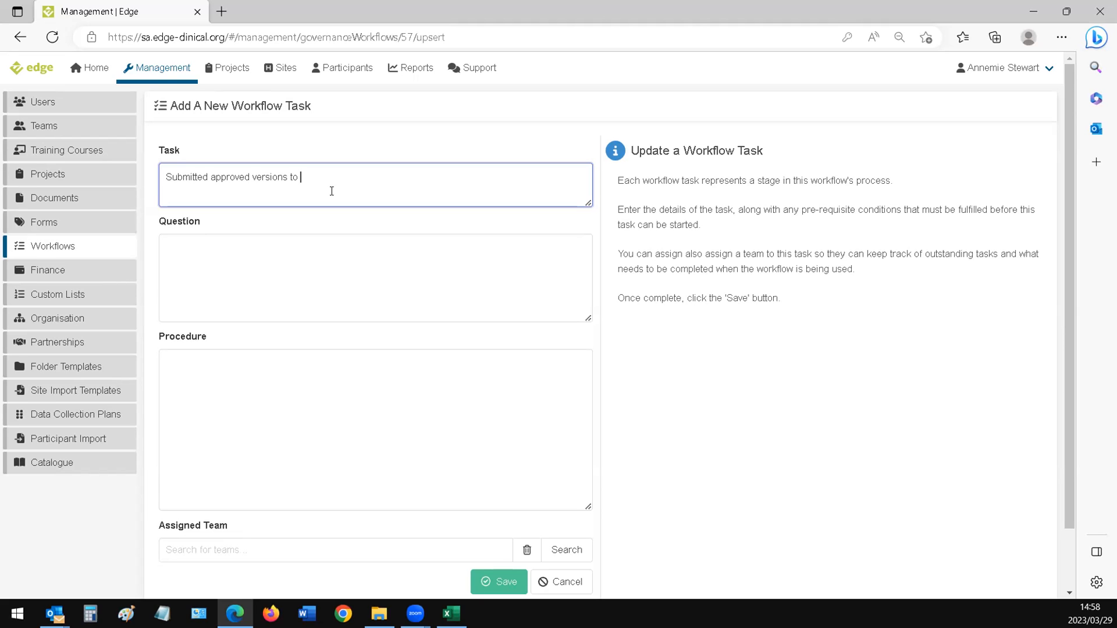
pyautogui.write('MRCZ')
# Set the task's question to "Have the approved versions of study documents plus JREC approval been submitted to MRCZ?"
pyautogui.click(309, 271)
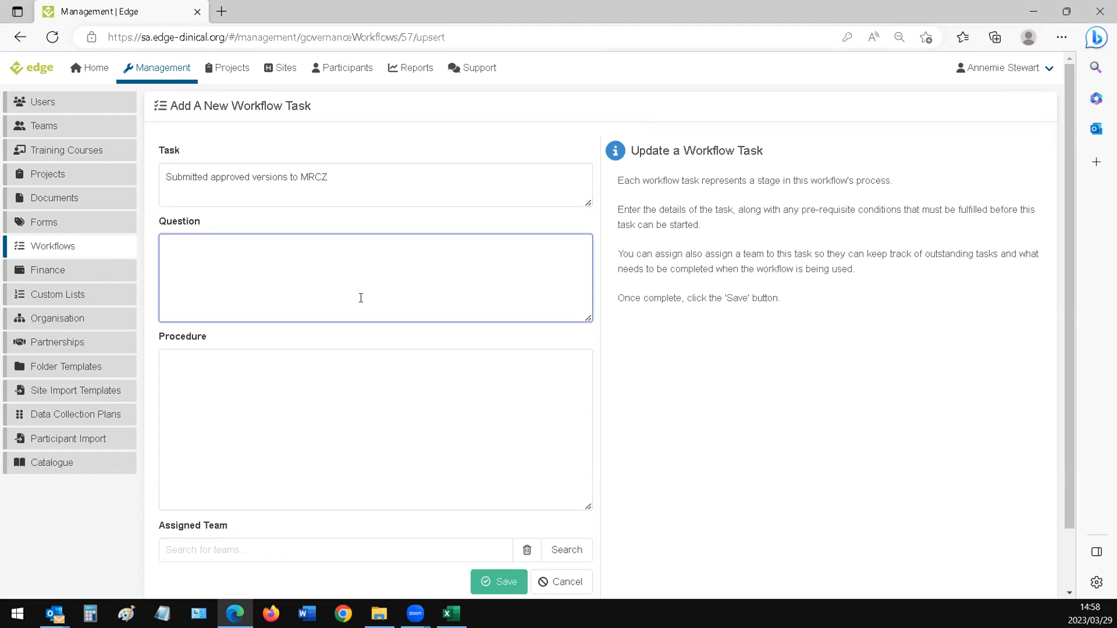
pyautogui.write('Have the approved do')
pyautogui.press('BackSpace')
pyautogui.write('versions of study ')
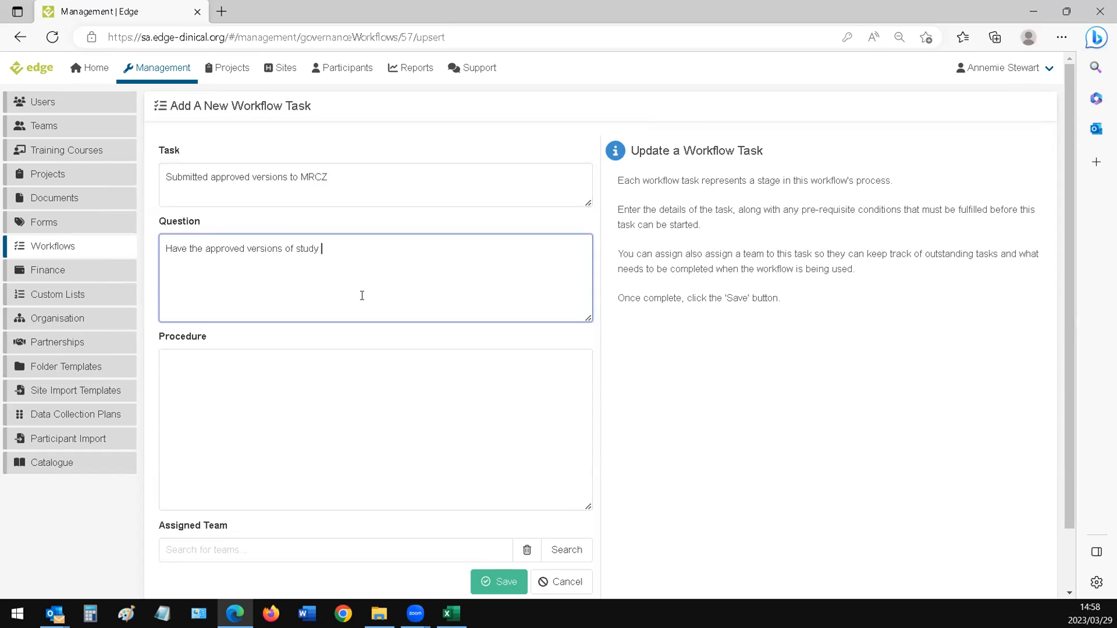
pyautogui.write('documents plus JREC approval ')
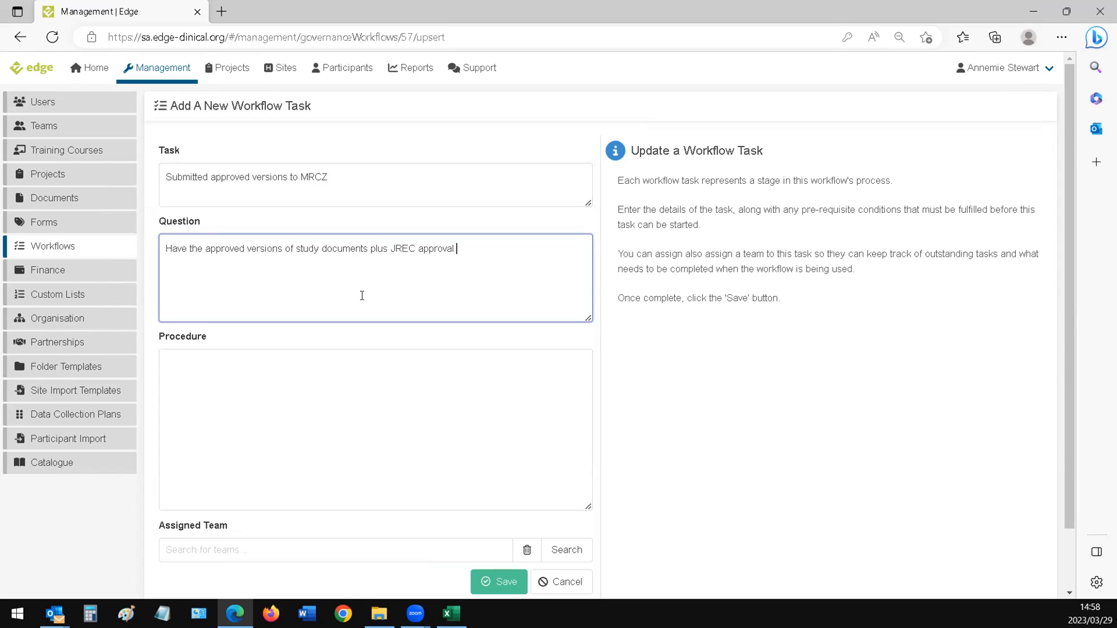
pyautogui.write('been submitted to MRCS?')
pyautogui.press('BackSpace')
pyautogui.press('BackSpace')
pyautogui.write('Z?')
# Enter the procedure "Emailed study documents to MRCZ and handed in hard copies." and save the MRCZ submission task
pyautogui.click(341, 408)
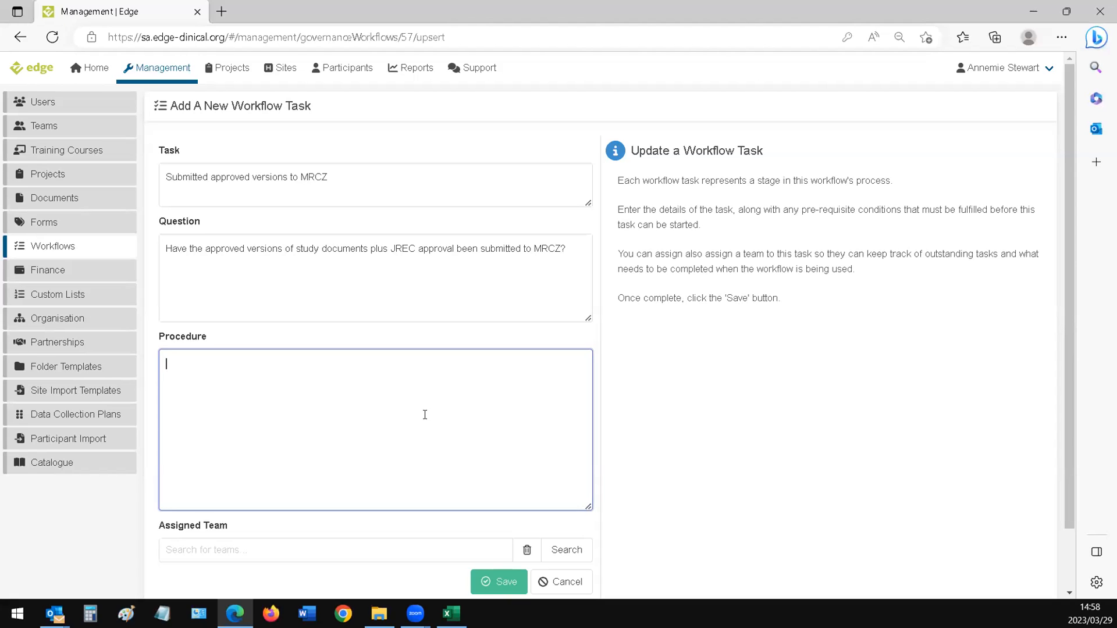
pyautogui.write('Emaile')
pyautogui.write('d')
pyautogui.write(' study ')
pyautogui.write('s')
pyautogui.write('ocuments to ')
pyautogui.write('MR')
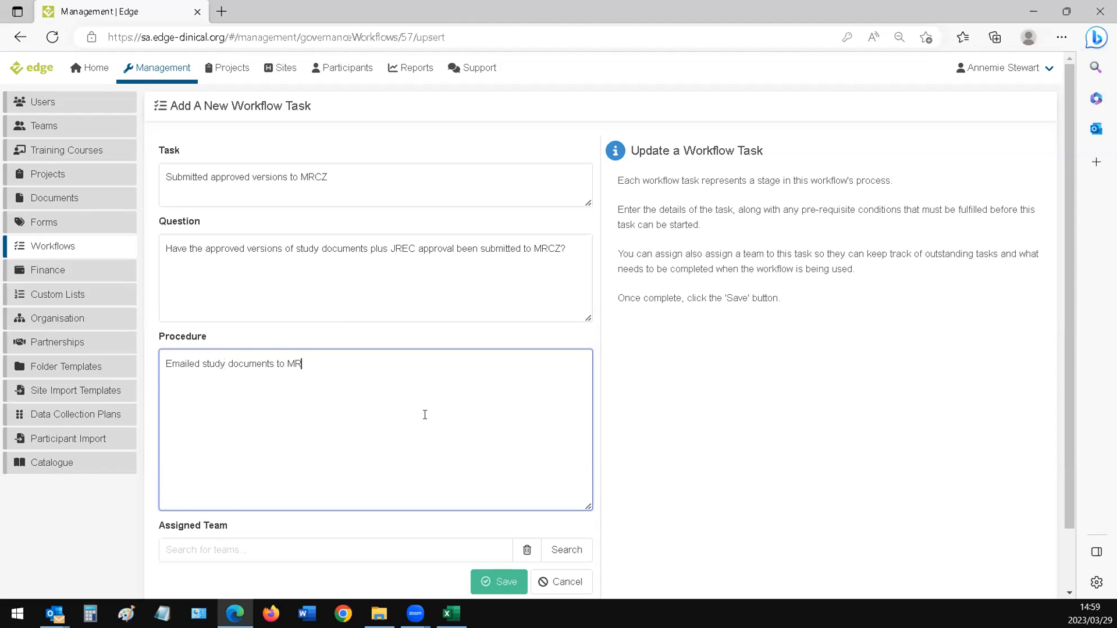
pyautogui.write('CZ and handed in h')
pyautogui.write('copies.')
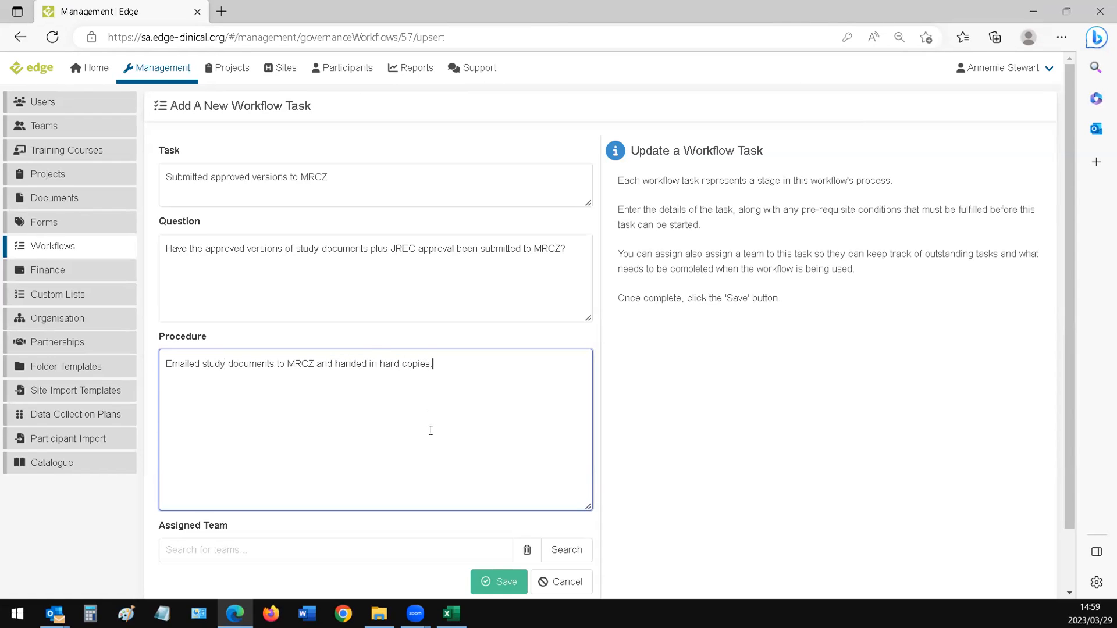
pyautogui.scroll(-2, 431, 429)
pyautogui.click(504, 512)
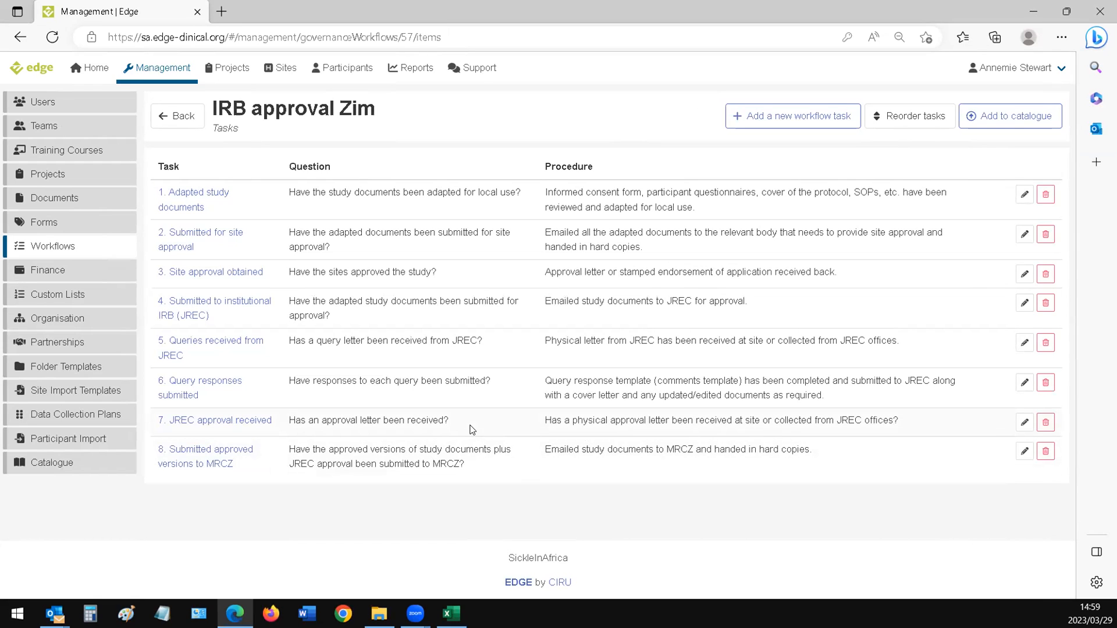
# Start a workflow task named "Queries received from MRCZ" with the question "Has a query letter been received?"
pyautogui.click(823, 117)
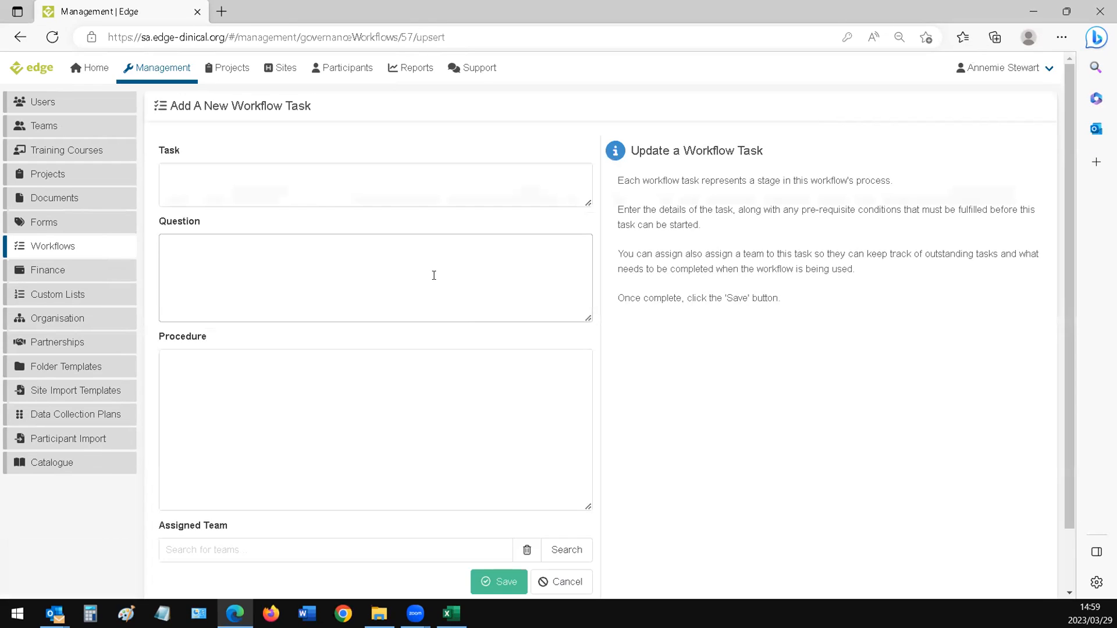
pyautogui.click(395, 184)
pyautogui.write('Qu')
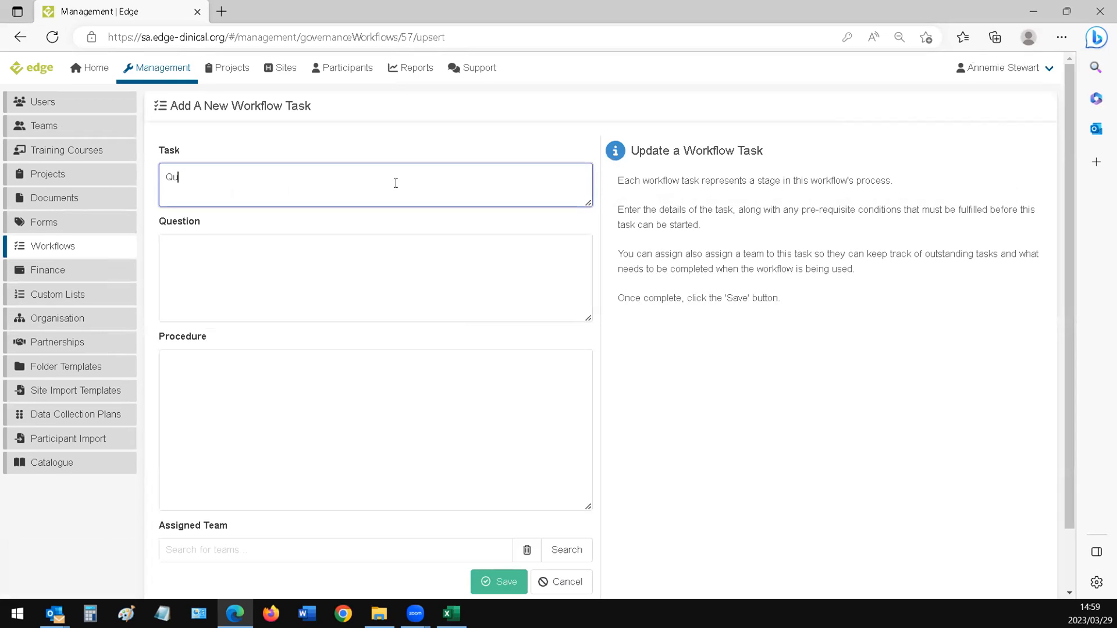
pyautogui.write('eries received from MRCZ')
pyautogui.click(400, 280)
pyautogui.write('Has a query letter')
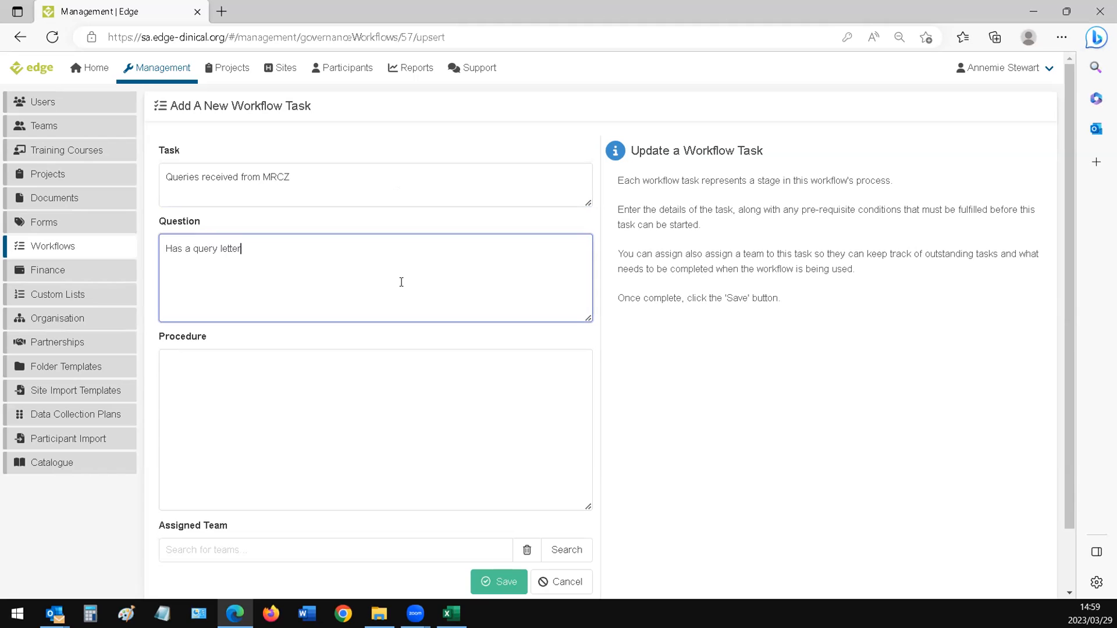
pyautogui.write(' been received?')
# Enter the procedure "Received a query letter by mail / email from MRCZ" and save the MRCZ queries task
pyautogui.click(312, 400)
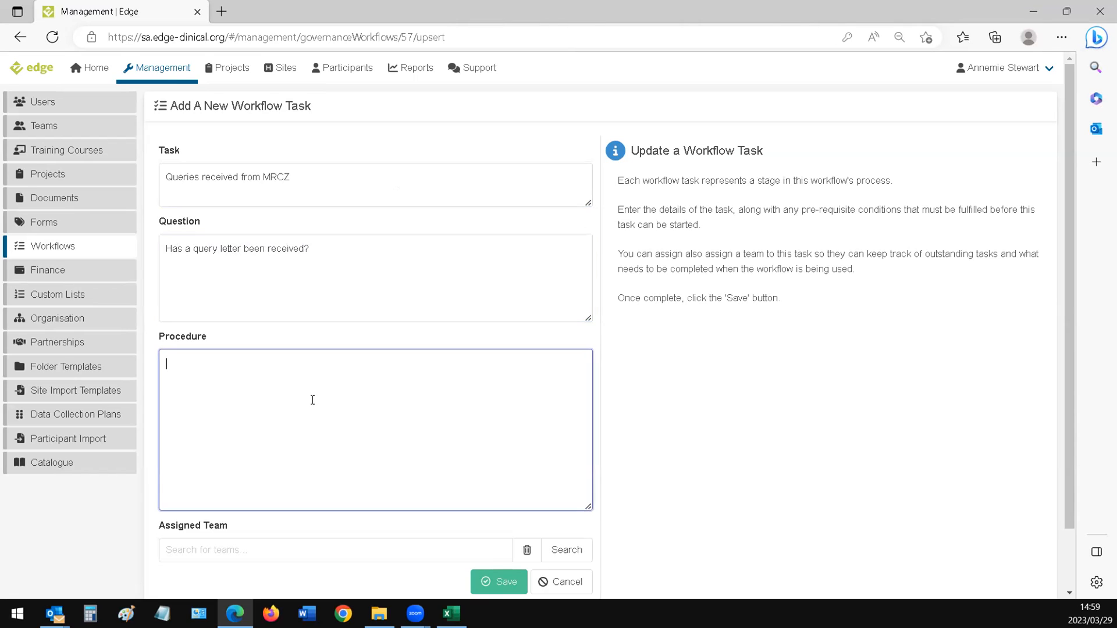
pyautogui.write('Received')
pyautogui.hotkey('ctrl', 'a')
pyautogui.press('BackSpace')
pyautogui.write('Received a query letter by mail / email')
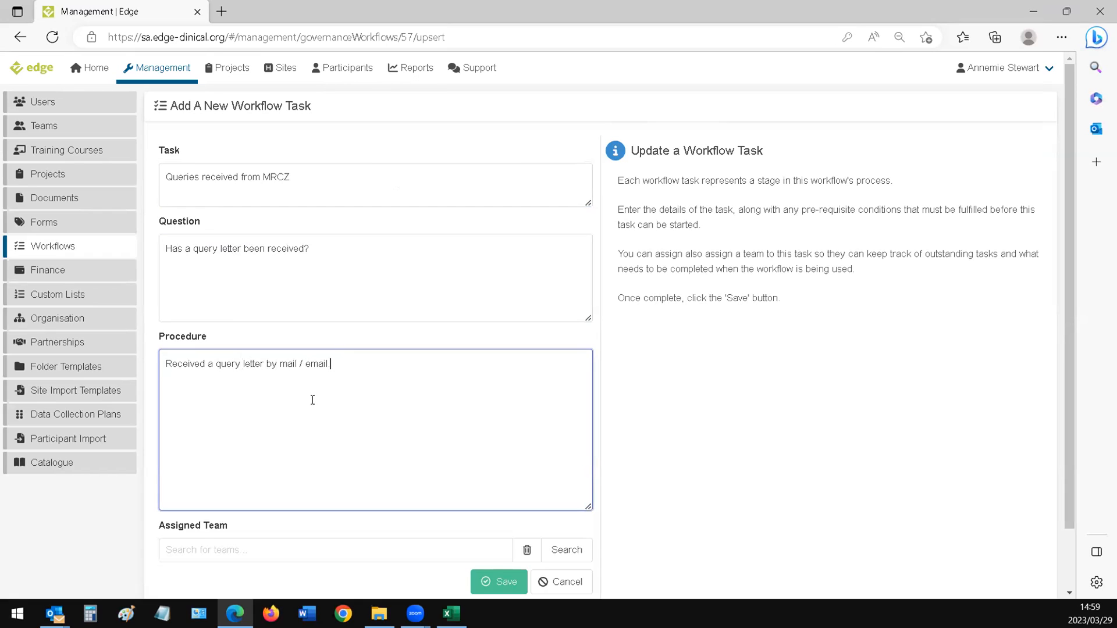
pyautogui.write(' from MRCZ')
pyautogui.click(500, 581)
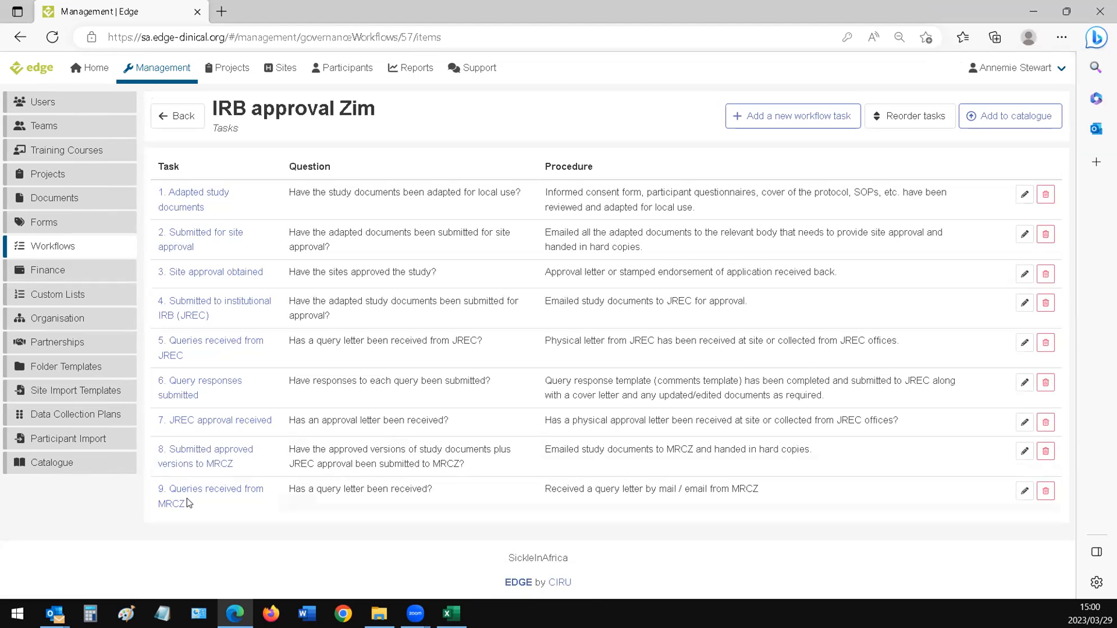
pyautogui.click(817, 121)
pyautogui.click(292, 176)
pyautogui.write('Query responses submitted')
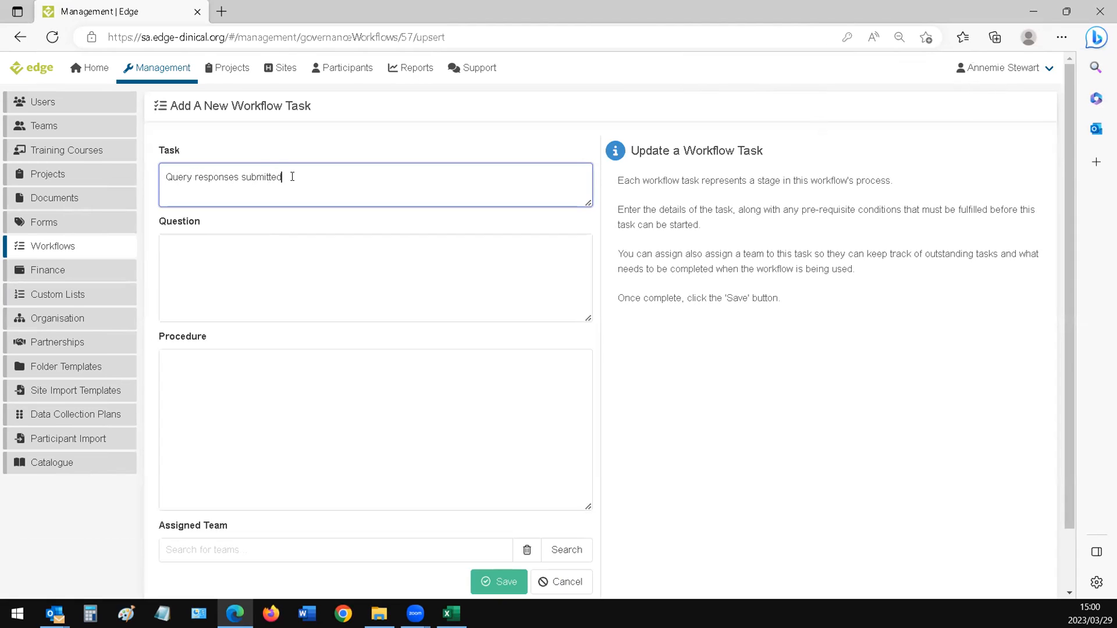
pyautogui.click(255, 285)
pyautogui.write('H')
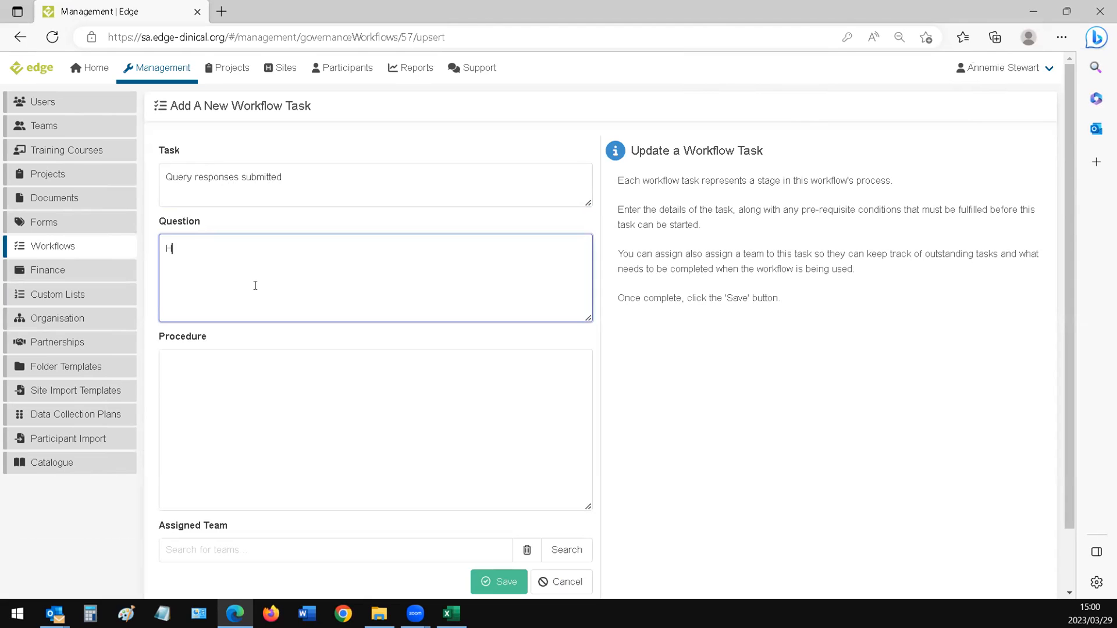
pyautogui.click(567, 580)
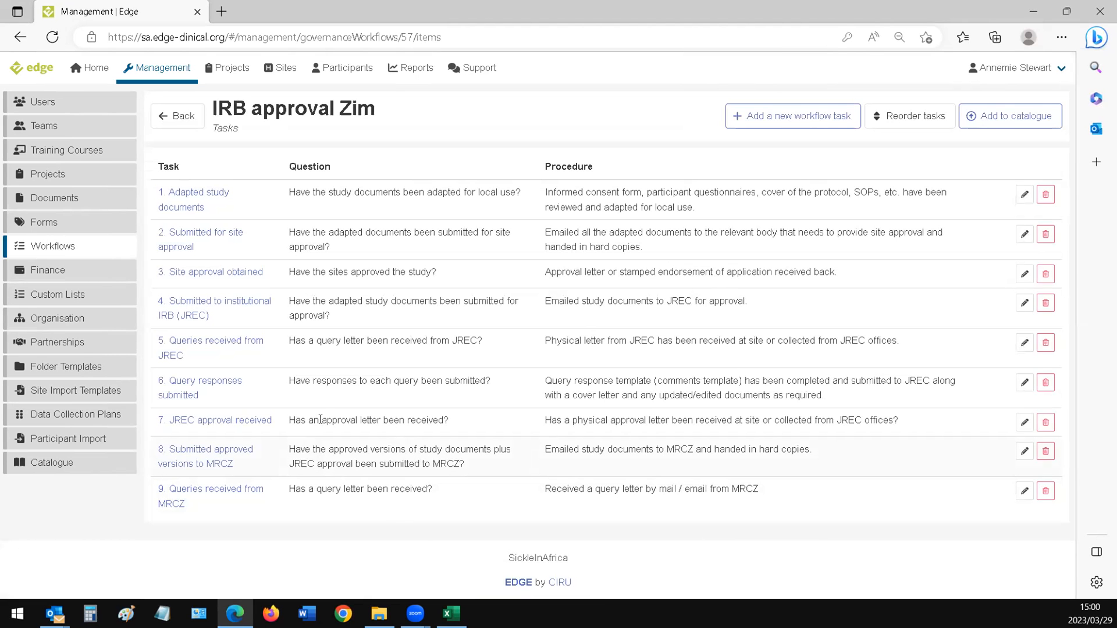
# Copy the procedure text from the existing JREC "Query responses submitted" task and leave that task without changes
pyautogui.click(1024, 384)
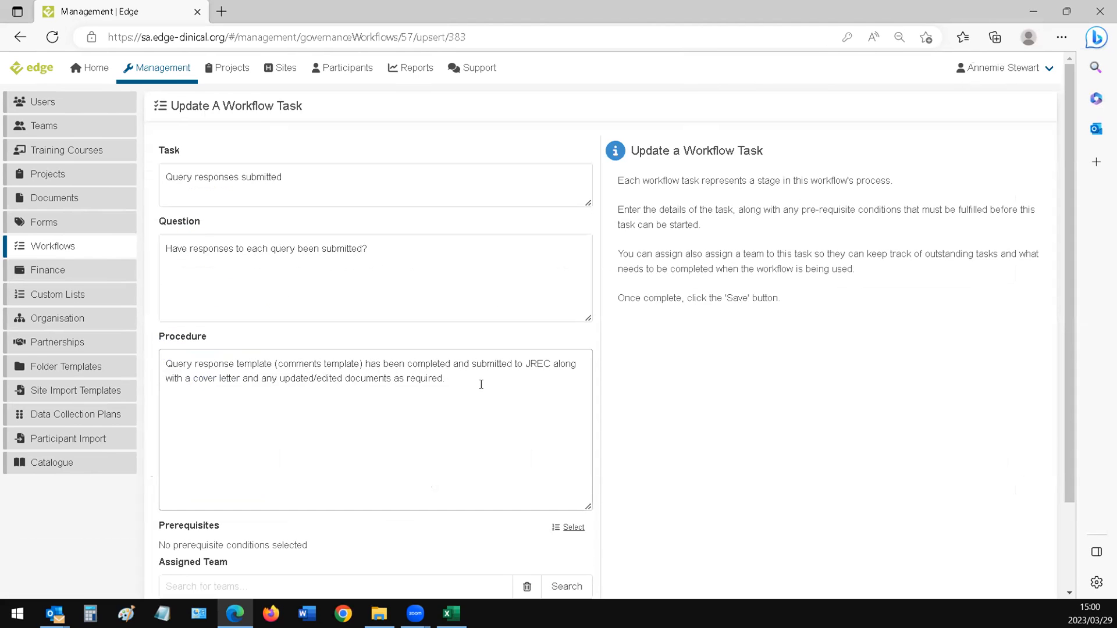
pyautogui.moveTo(477, 382); pyautogui.dragTo(64, 367)
pyautogui.hotkey('ctrl', 'c')
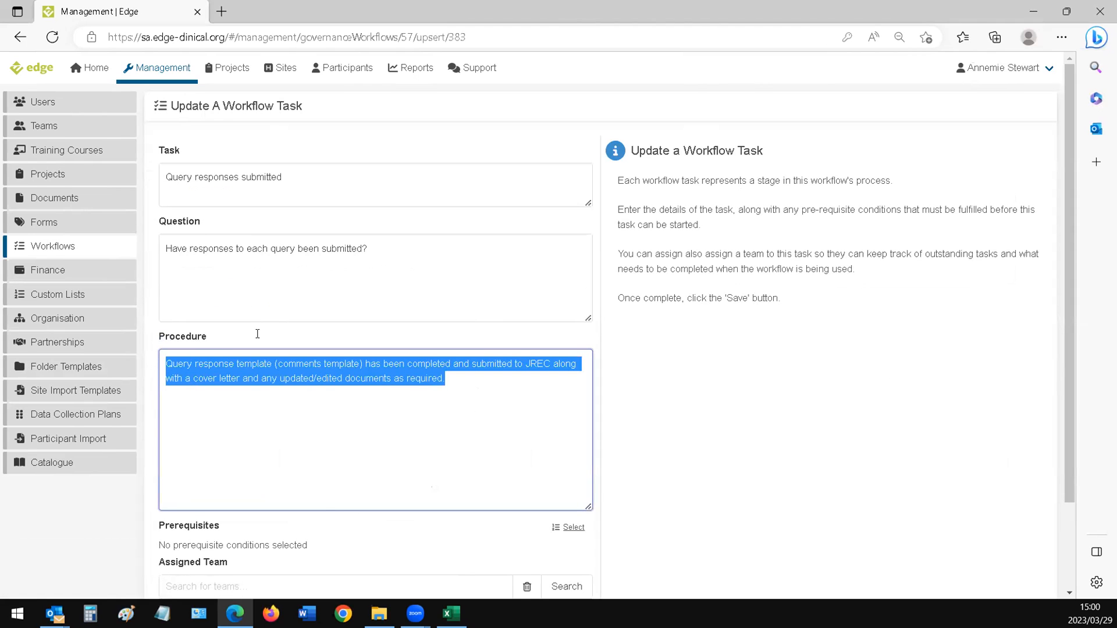
pyautogui.scroll(-3, 515, 337)
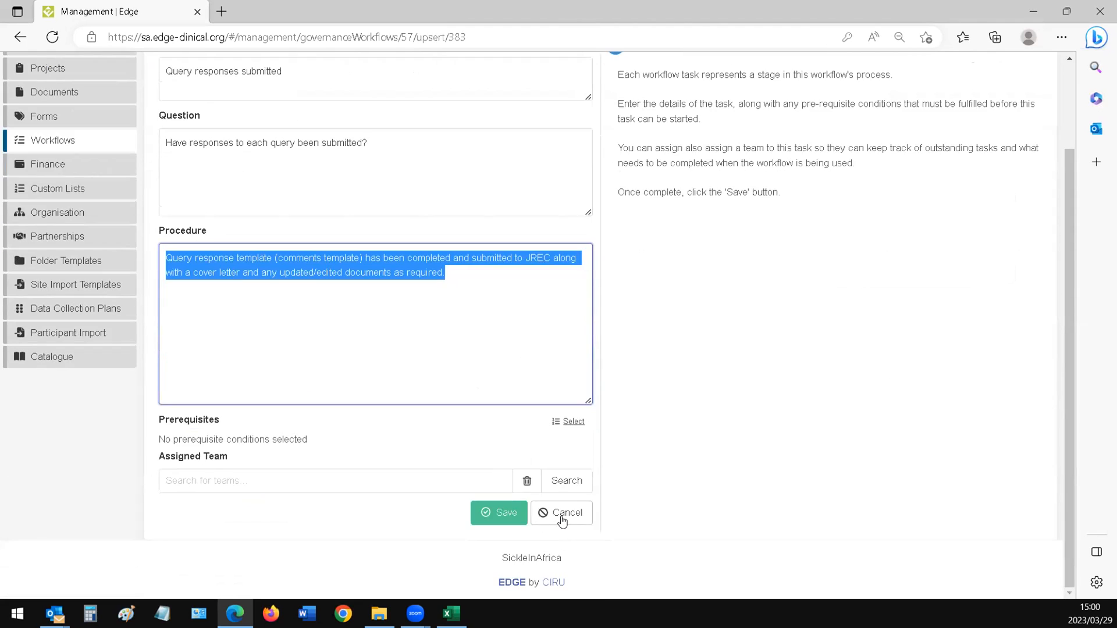
pyautogui.click(567, 515)
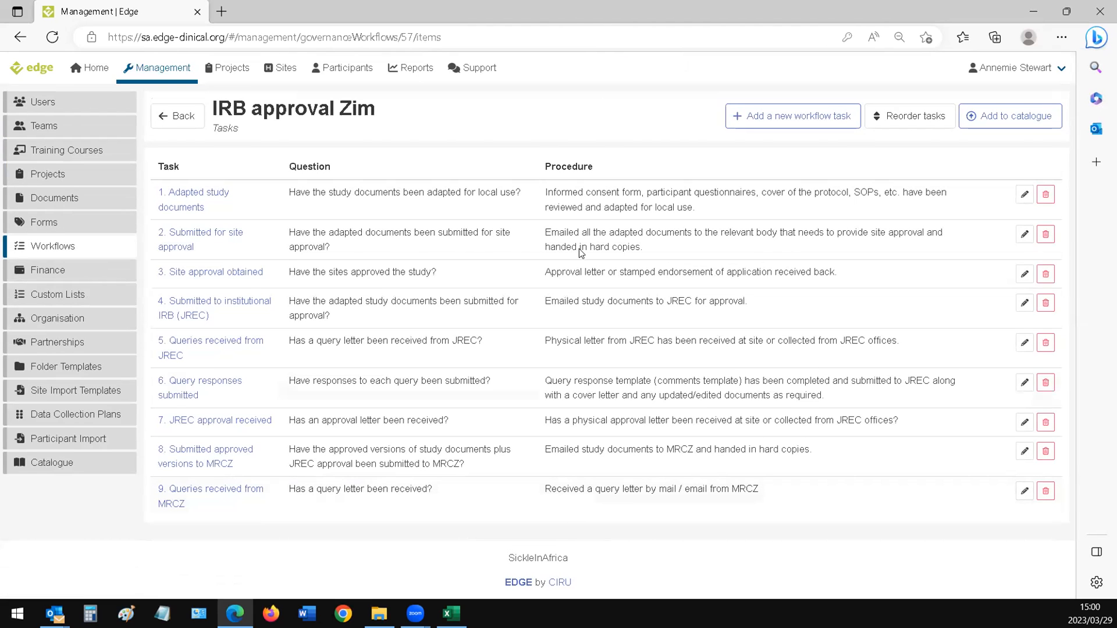
# Start a workflow task named "Query responses submitted" with the question "Have responses to each query been submitted?"
pyautogui.click(807, 116)
pyautogui.click(231, 185)
pyautogui.write('Qu')
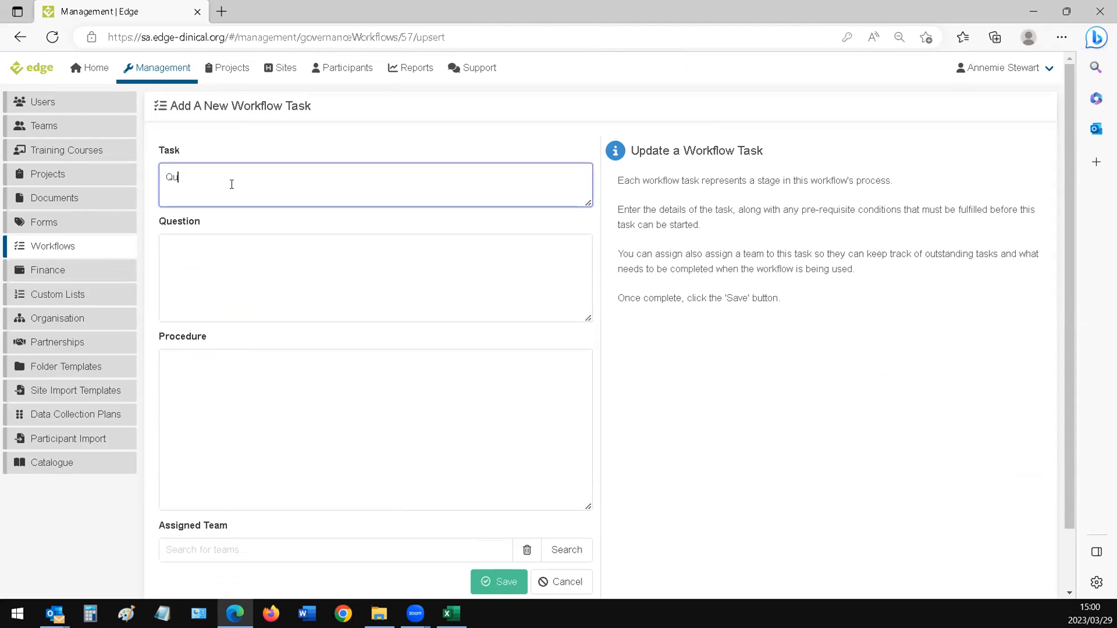
pyautogui.write('ery responses submitted')
pyautogui.click(241, 289)
pyautogui.write('Has')
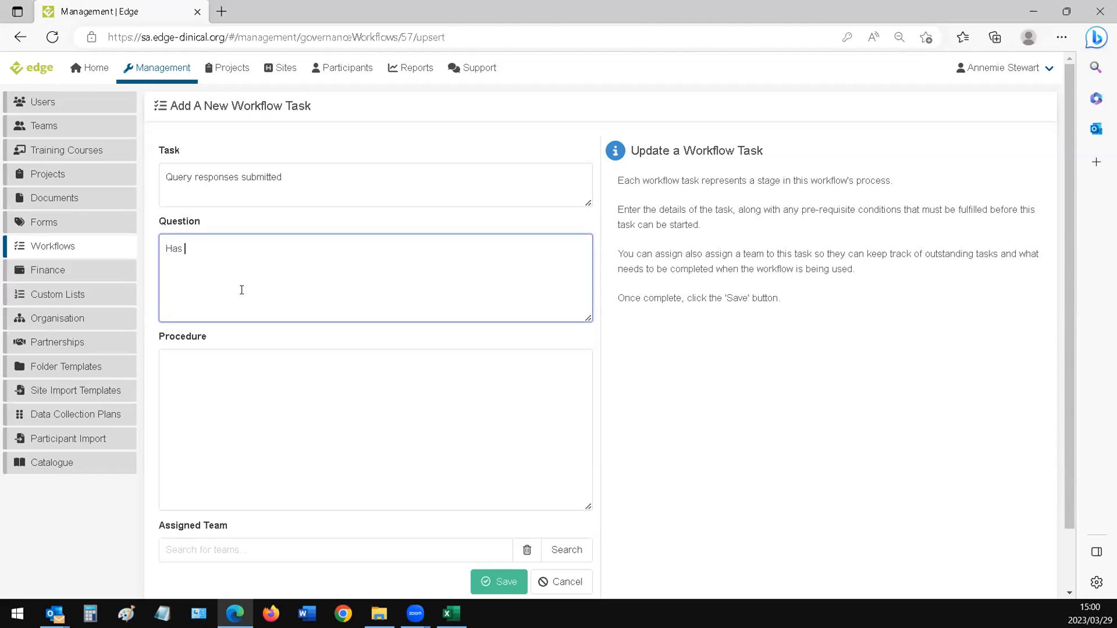
pyautogui.press('BackSpace')
pyautogui.write('ve responses to each query been submitted?')
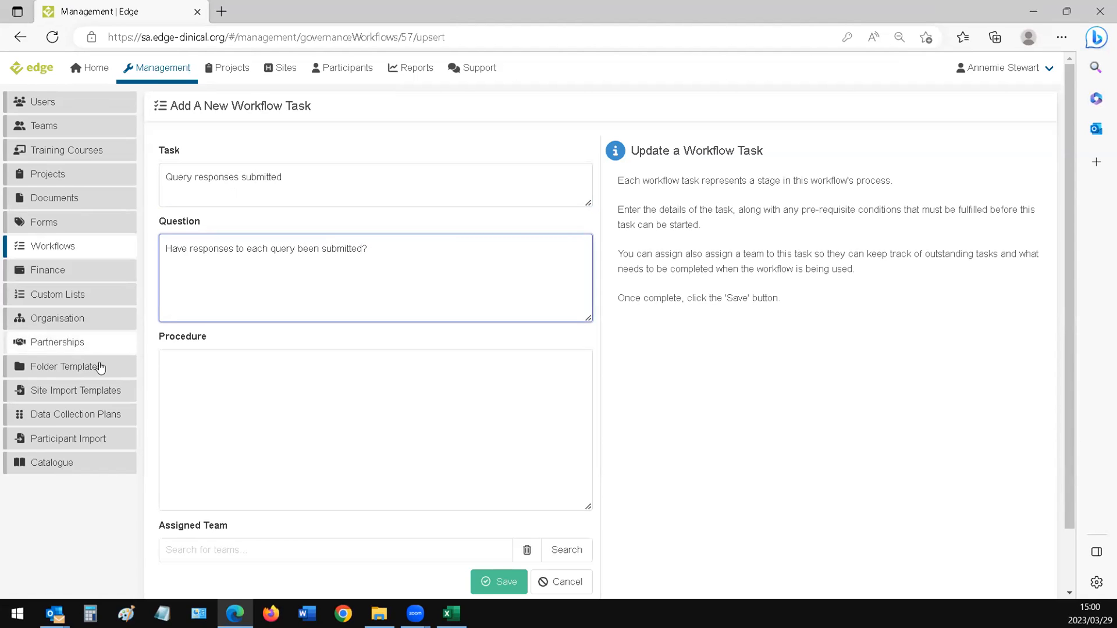
# Paste the copied query response procedure, replace JREC with MRCZ in it, and save the task
pyautogui.click(217, 374)
pyautogui.hotkey('ctrl', 'v')
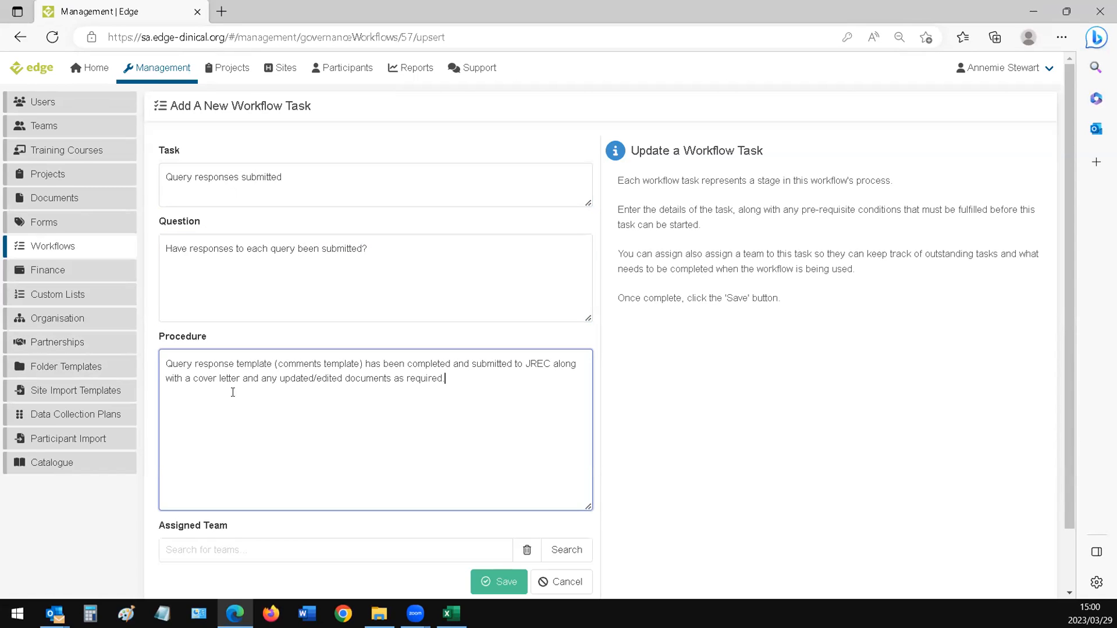
pyautogui.doubleClick(539, 363)
pyautogui.write('MRCZ')
pyautogui.click(513, 453)
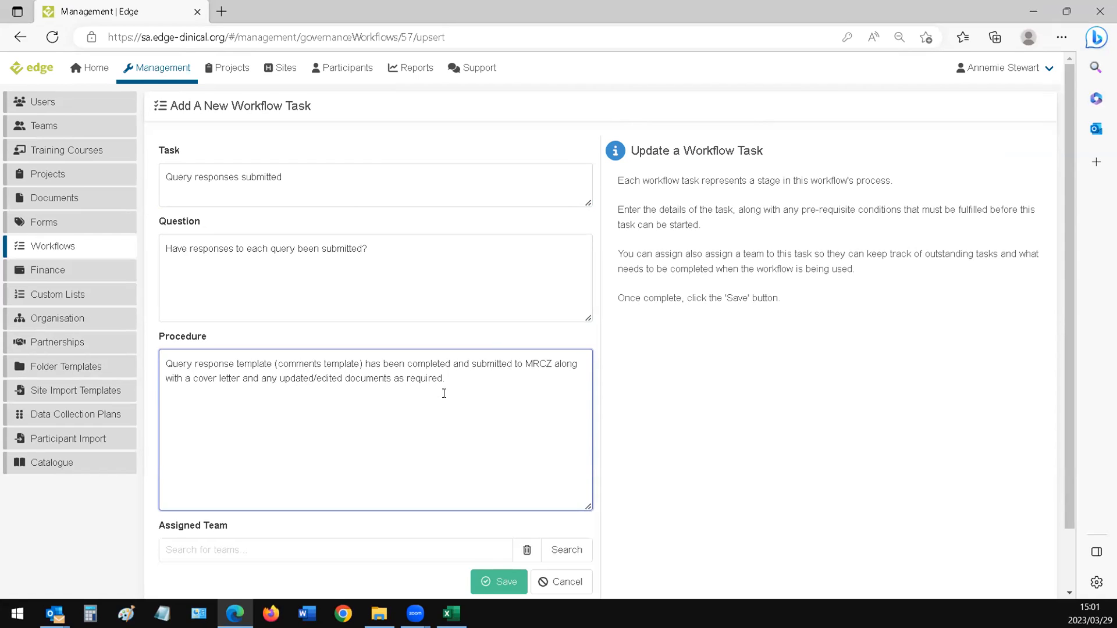
pyautogui.scroll(-1, 451, 400)
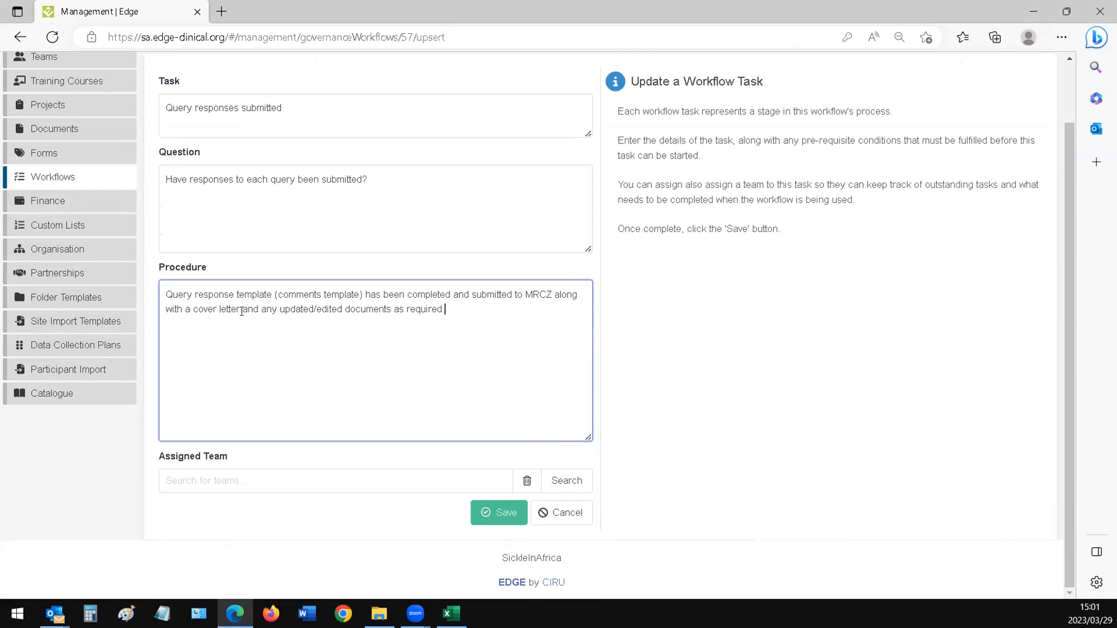
pyautogui.click(499, 512)
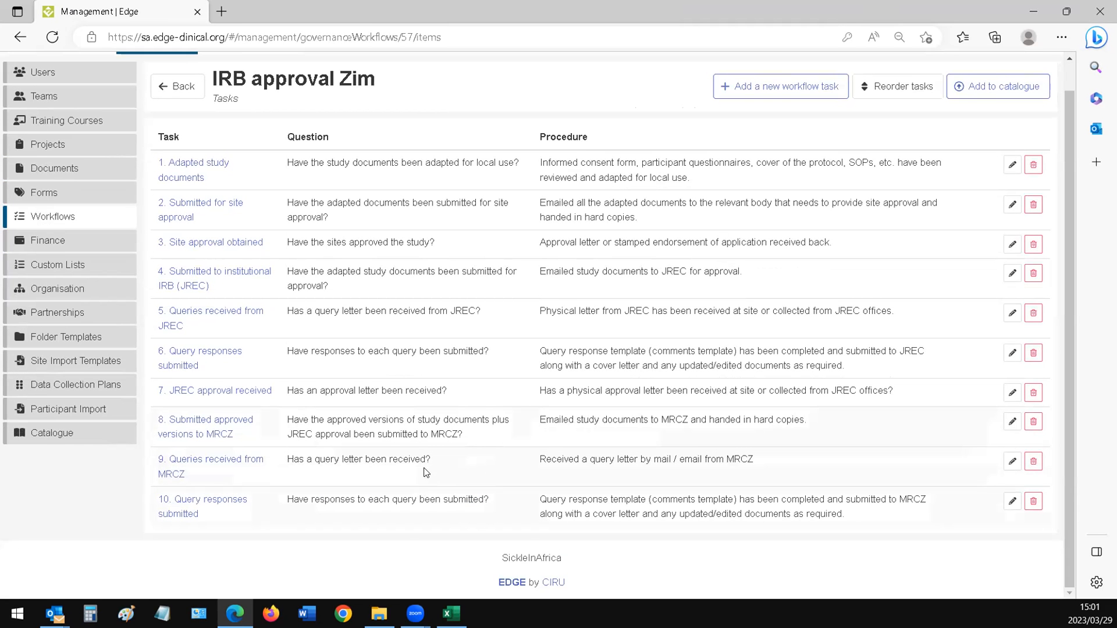
# Start a workflow task named "Second round of queries received from MRCZ" with the question "Has a second query letter been received?"
pyautogui.click(781, 86)
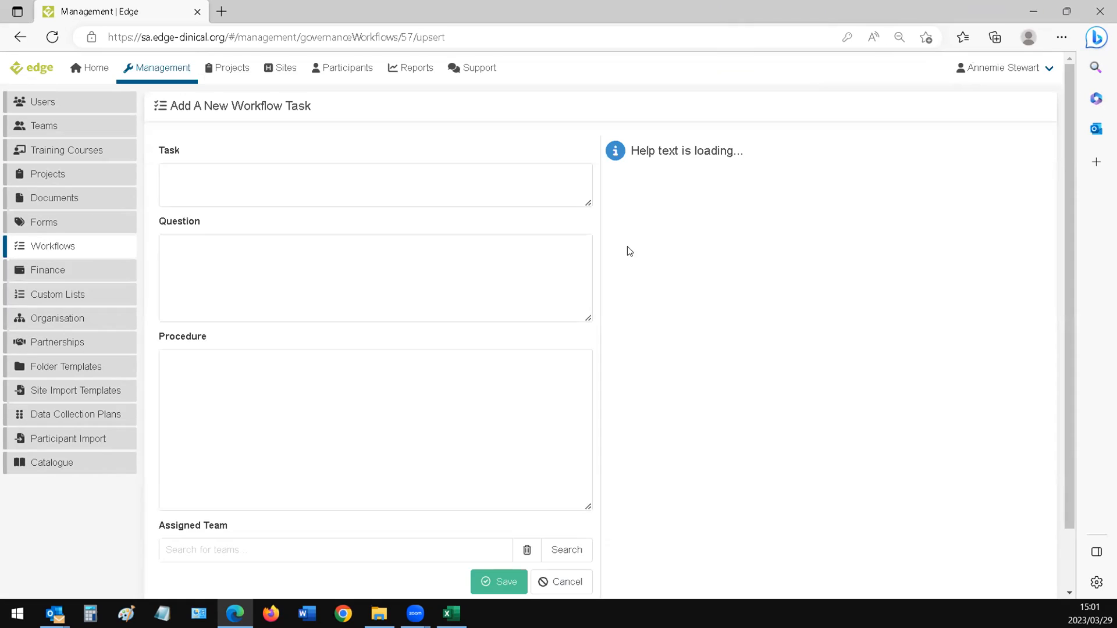
pyautogui.click(356, 176)
pyautogui.write('Second')
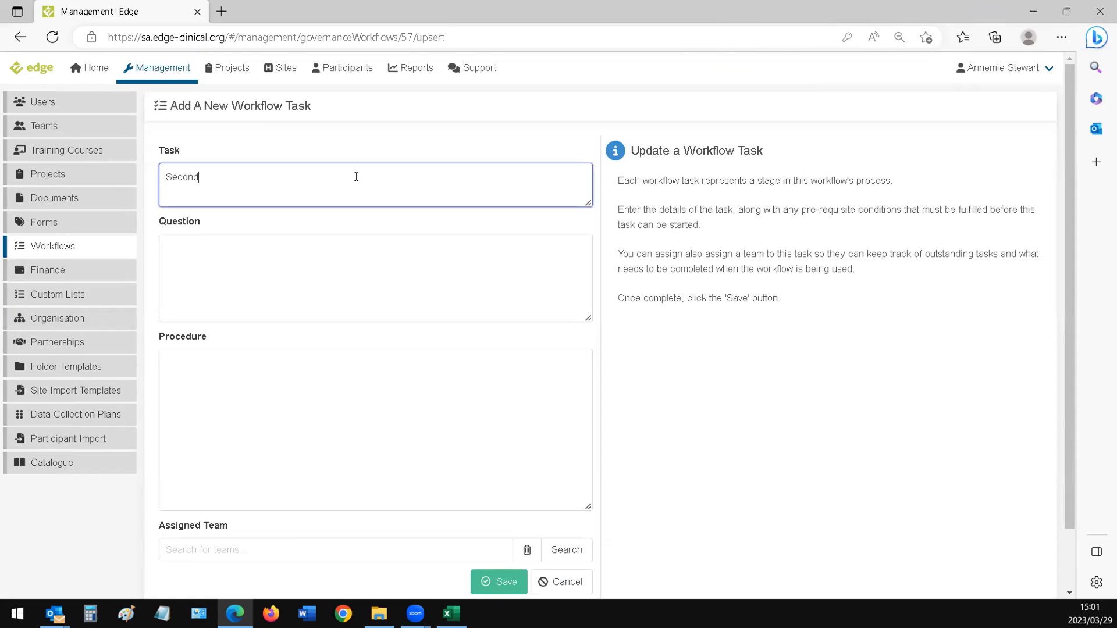
pyautogui.write(' round of queries received fro')
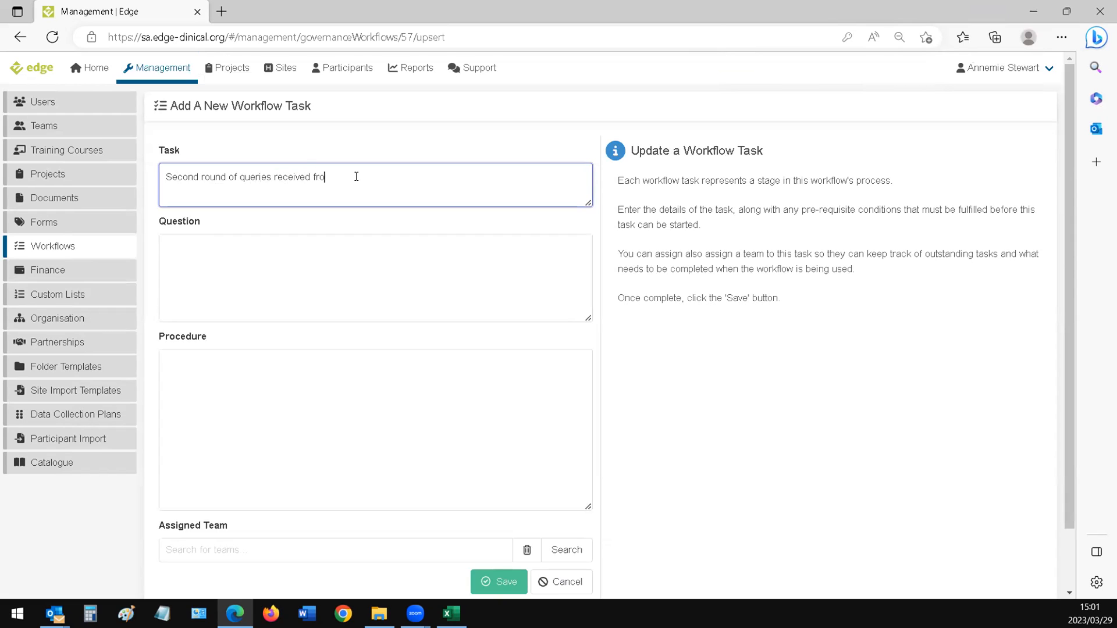
pyautogui.write('m MRC2')
pyautogui.click(317, 269)
pyautogui.write('Has a second q')
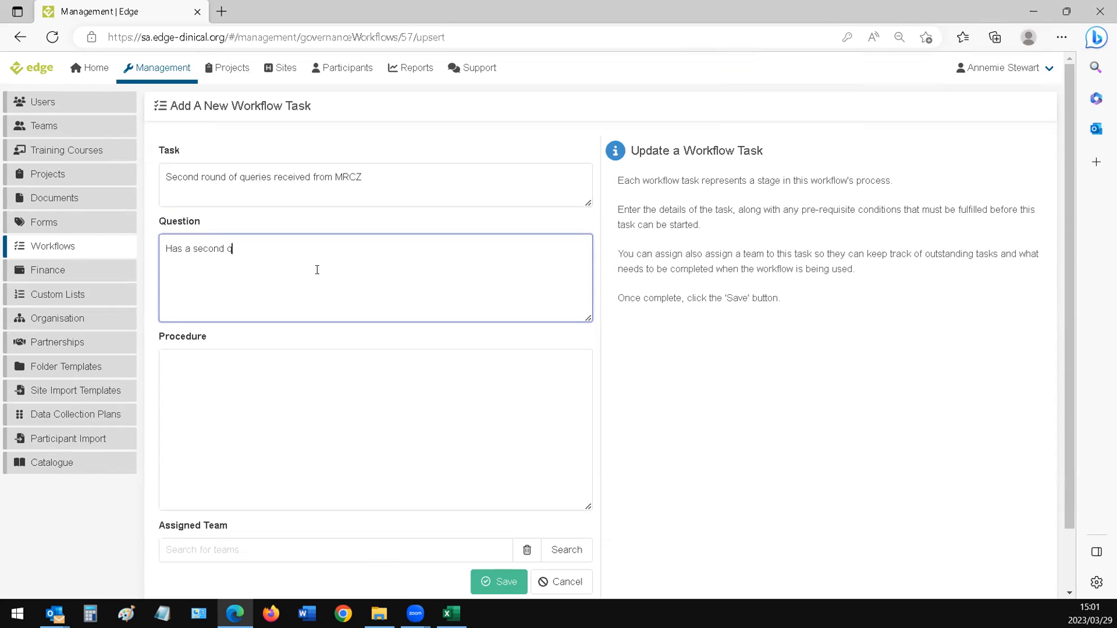
pyautogui.write('uery letter been received?')
# Enter the procedure "Received a query letter via mail / email from MRCZ" and save the second-round queries task
pyautogui.click(345, 354)
pyautogui.write('Re')
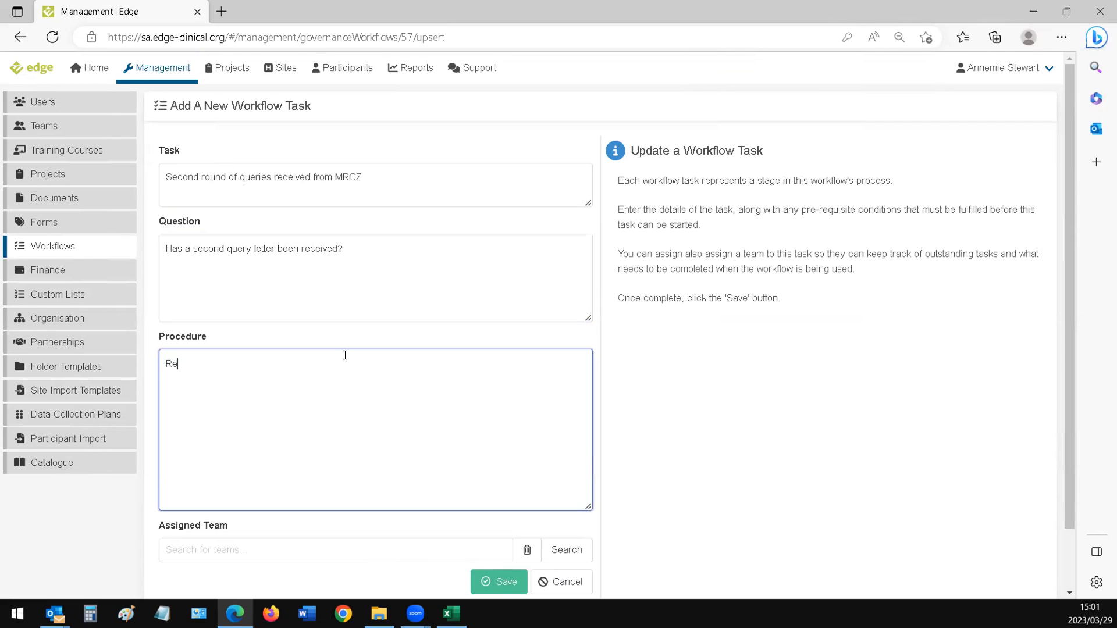
pyautogui.write('ceived a query letter via mail / email from MRCZ?')
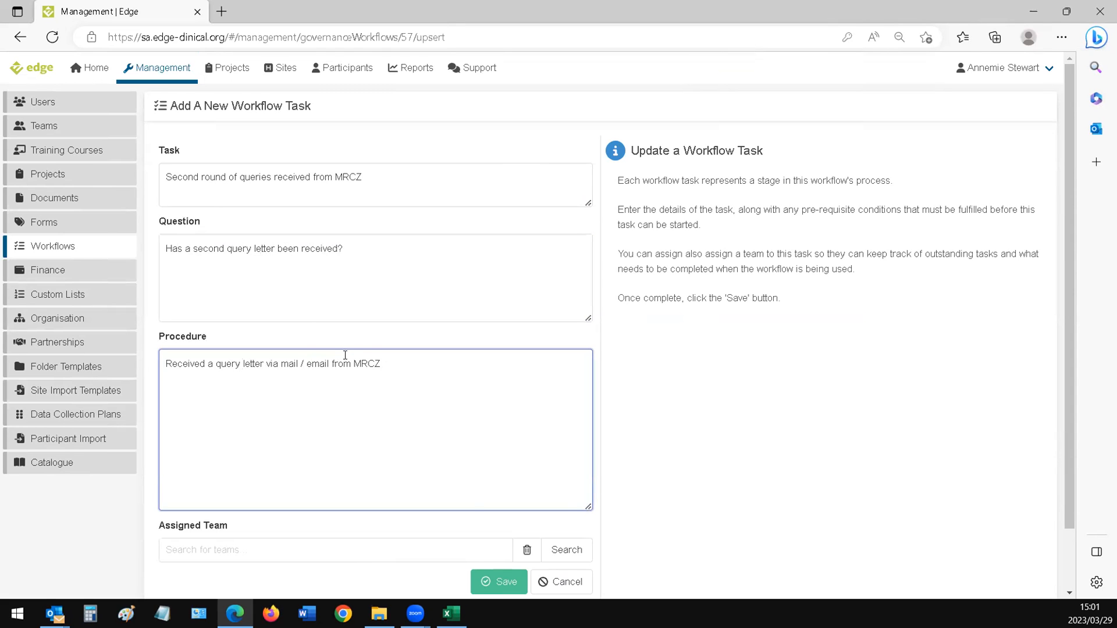
pyautogui.click(496, 580)
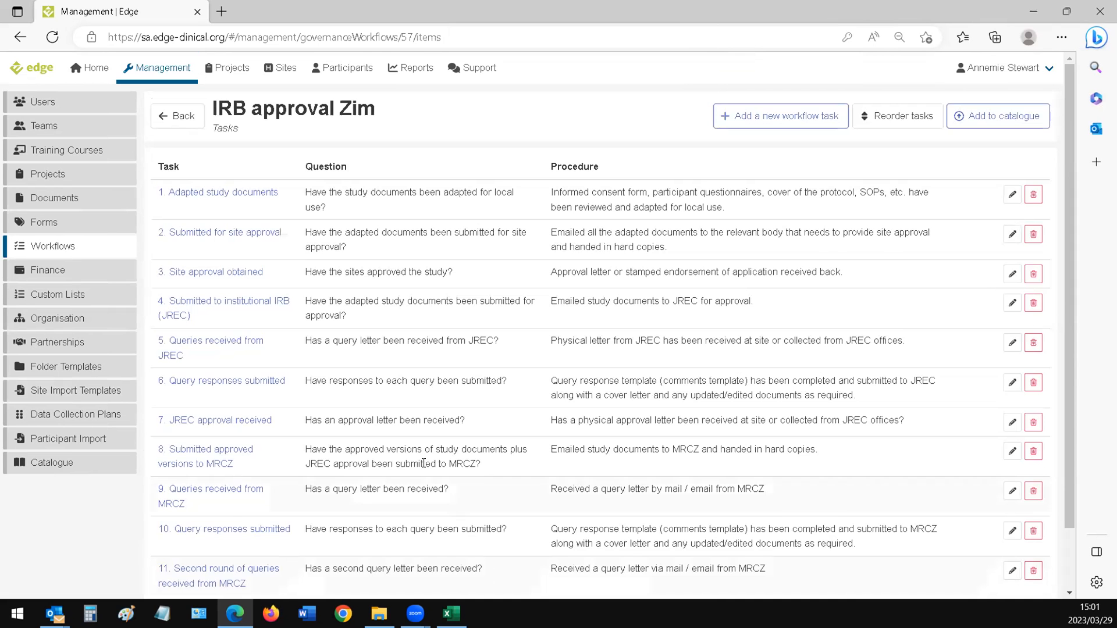
# Add another "Query responses submitted" task for the second MRCZ round, asking "Have responses to each query been submitted?"
pyautogui.scroll(-1, 411, 435)
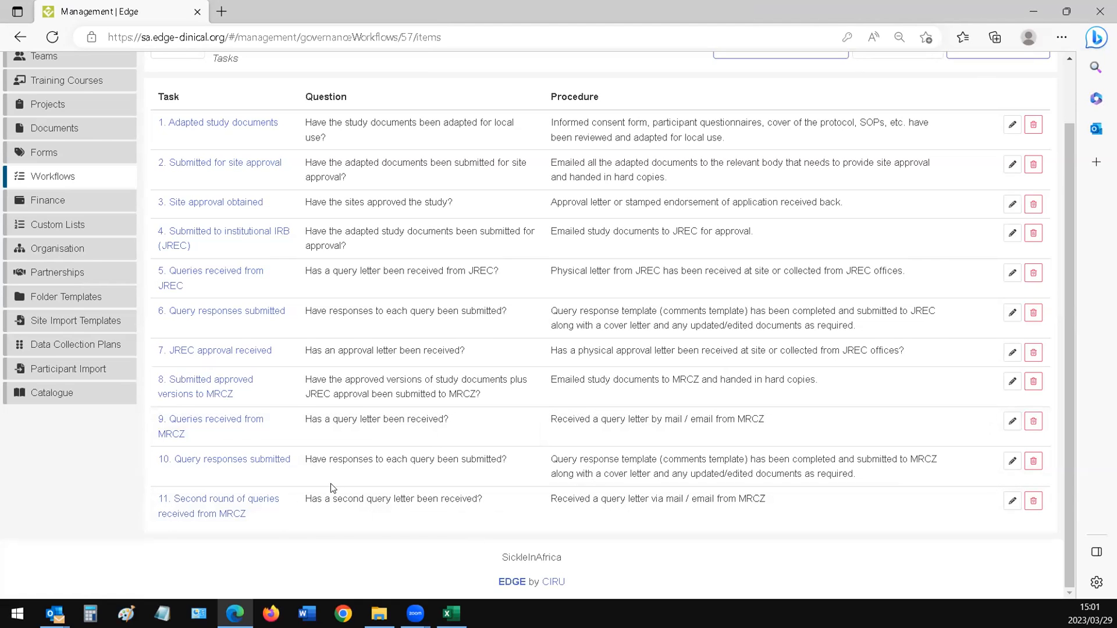
pyautogui.scroll(1, 450, 465)
pyautogui.click(779, 115)
pyautogui.scroll(-1, 367, 381)
pyautogui.scroll(1, 368, 381)
pyautogui.click(315, 183)
pyautogui.write('Query responses submitted')
pyautogui.click(326, 259)
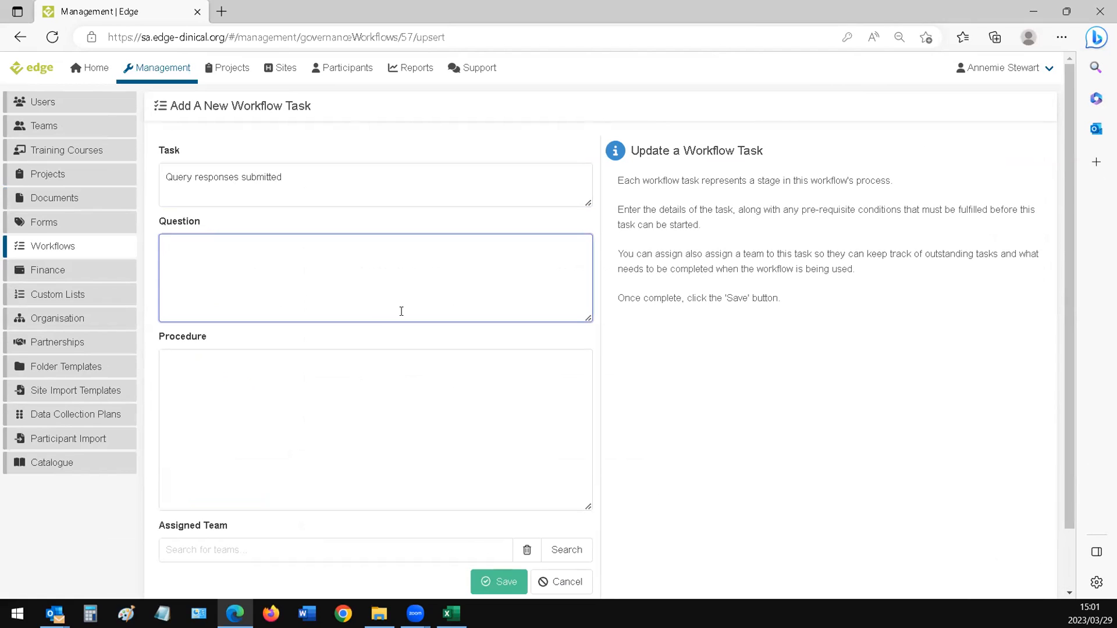
pyautogui.write('Have responses to each query been submitted?')
# Reuse the copied query response procedure for the second-round task, change JREC to MRCZ, and save the task
pyautogui.click(384, 396)
pyautogui.write('Query response template (comments template) has been completed and submitted to JREC along with a cover letter and any updated/edited documents as required.')
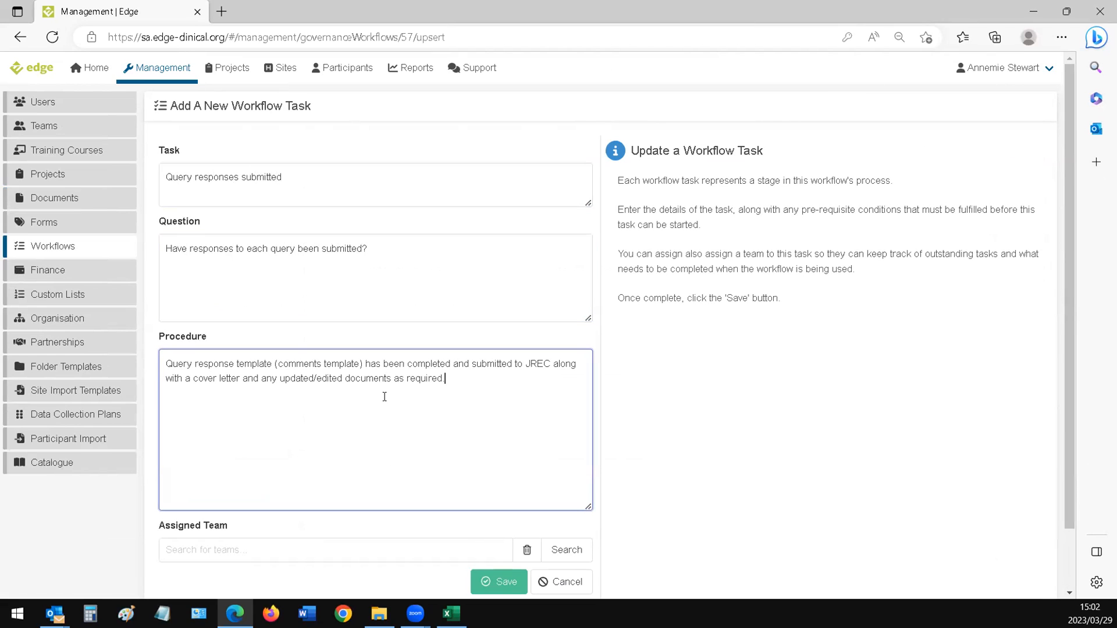
pyautogui.doubleClick(536, 364)
pyautogui.write('MF')
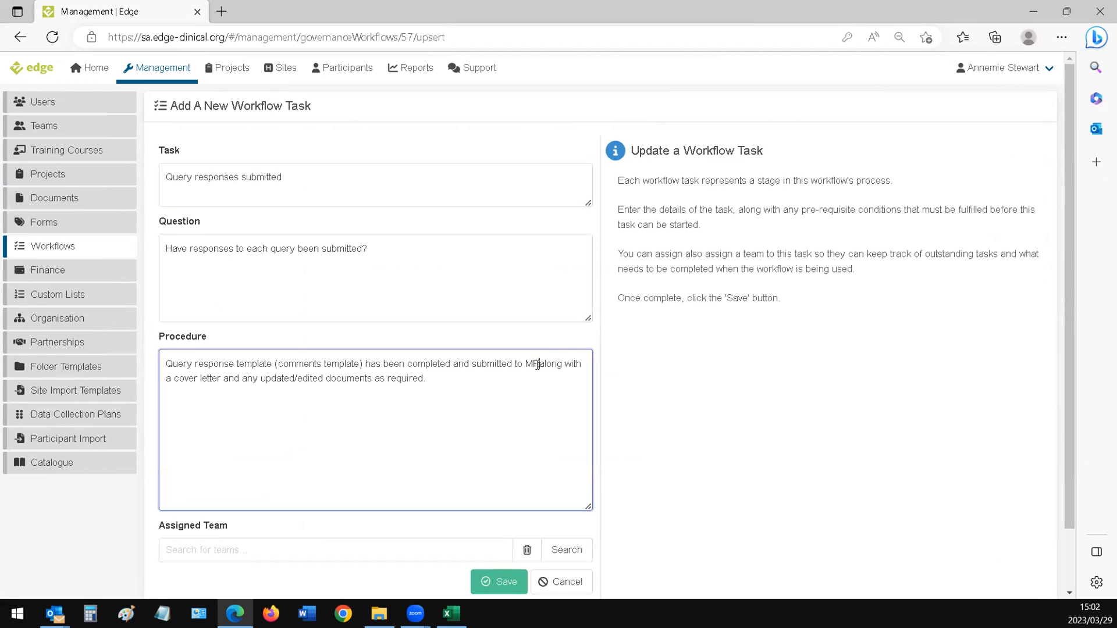
pyautogui.write('CZ')
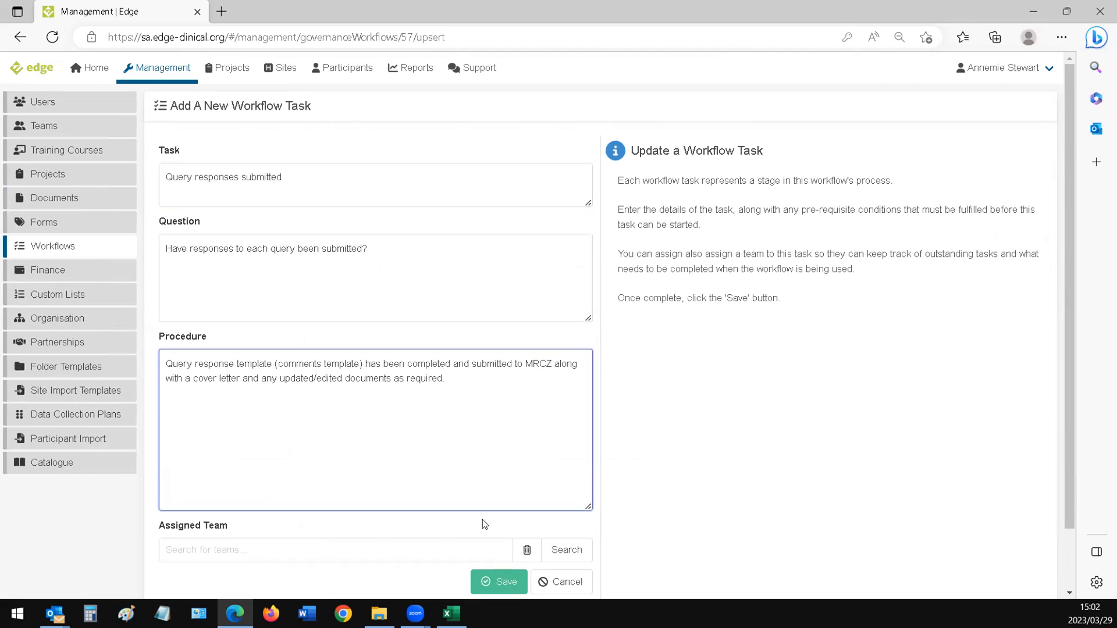
pyautogui.click(527, 550)
pyautogui.click(500, 581)
# Review the workflow's task list and highlight the procedure text of the last "Query responses submitted" task
pyautogui.scroll(-2, 465, 558)
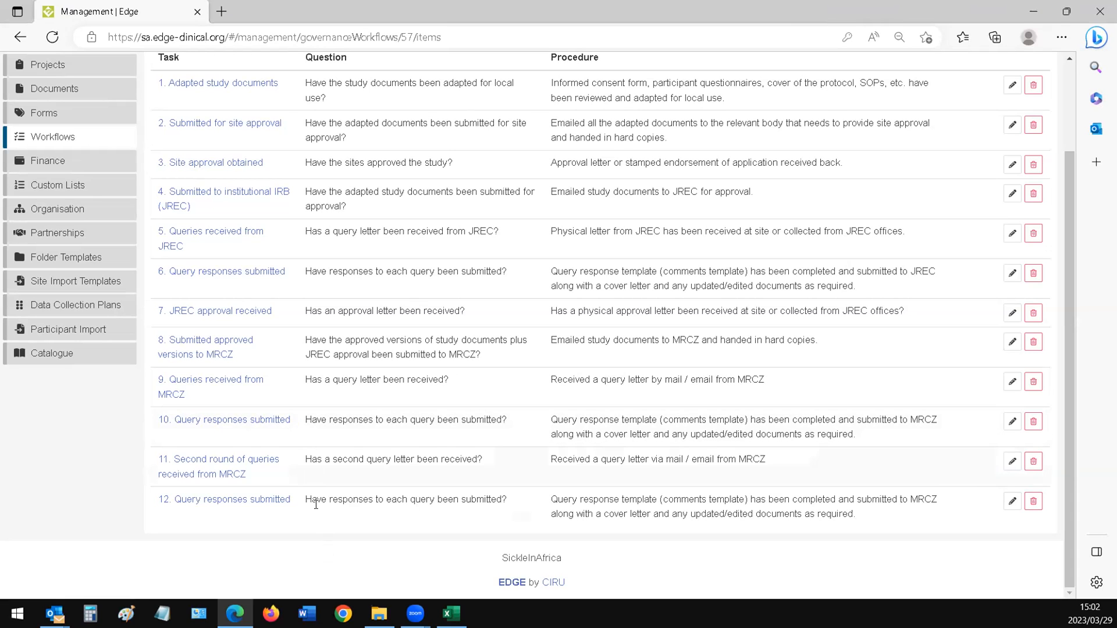
pyautogui.scroll(2, 632, 496)
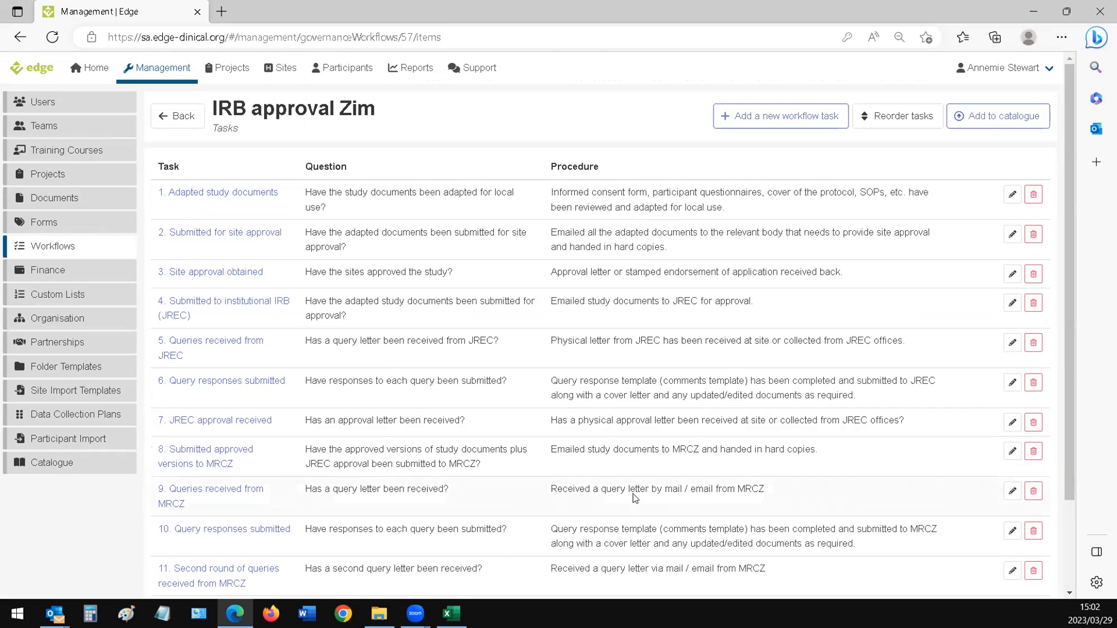
pyautogui.scroll(-2, 634, 498)
pyautogui.tripleClick(633, 494)
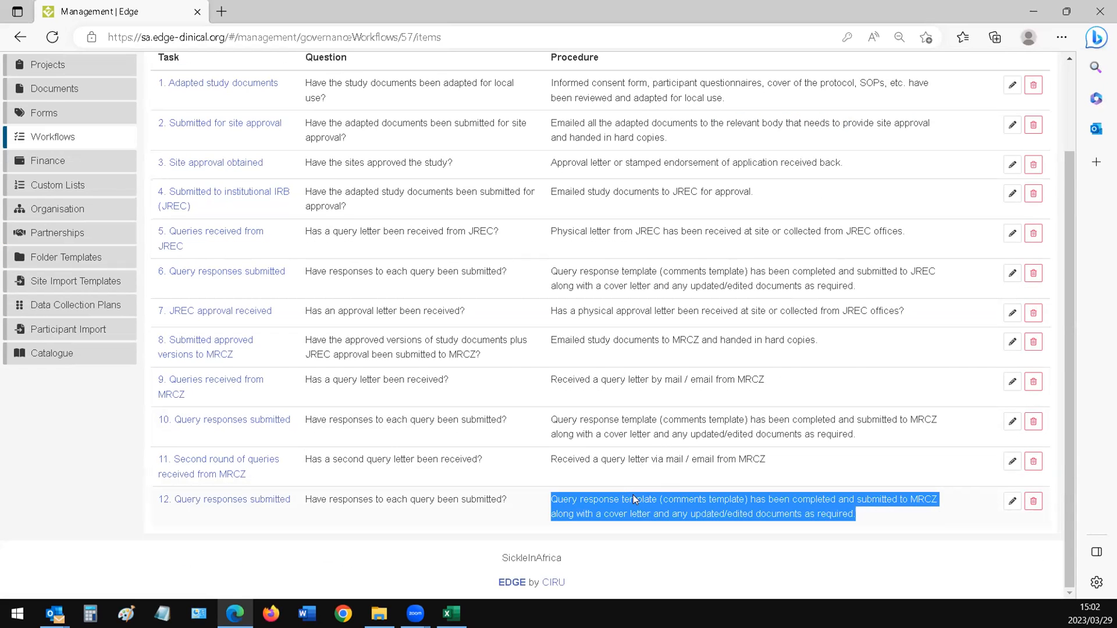
# Add a "Conditional approval received" task to the workflow, asking "Has a conditional approval letter been received?"
pyautogui.scroll(2, 633, 494)
pyautogui.click(735, 131)
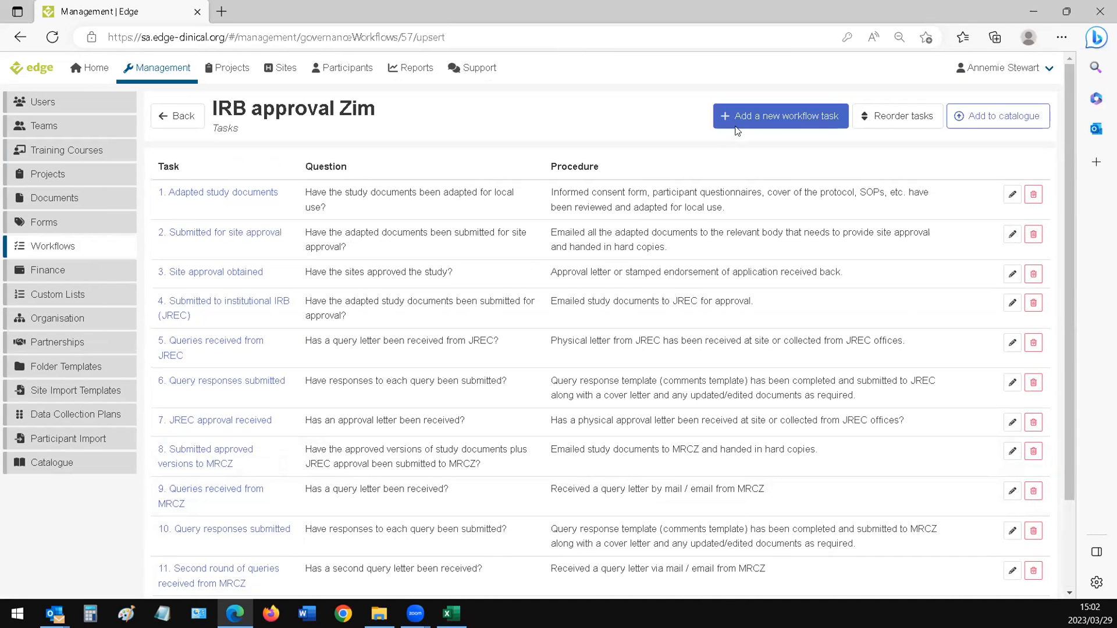
pyautogui.click(445, 169)
pyautogui.write('Condi')
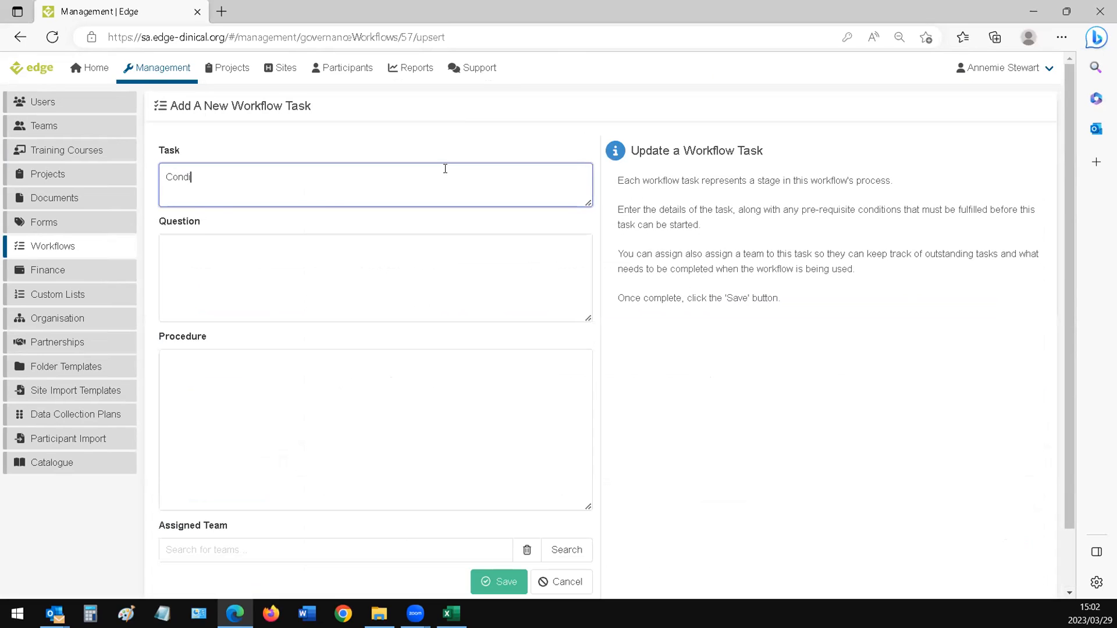
pyautogui.write('tional approval received')
pyautogui.click(357, 250)
pyautogui.write('Has')
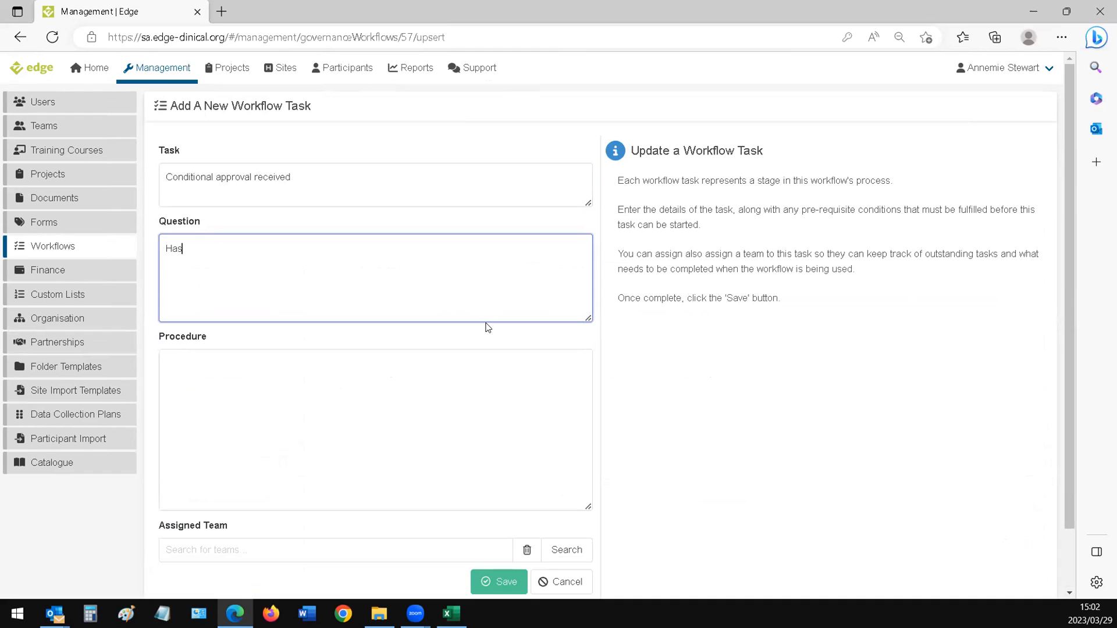
pyautogui.write(' a conditional approval letter been received?')
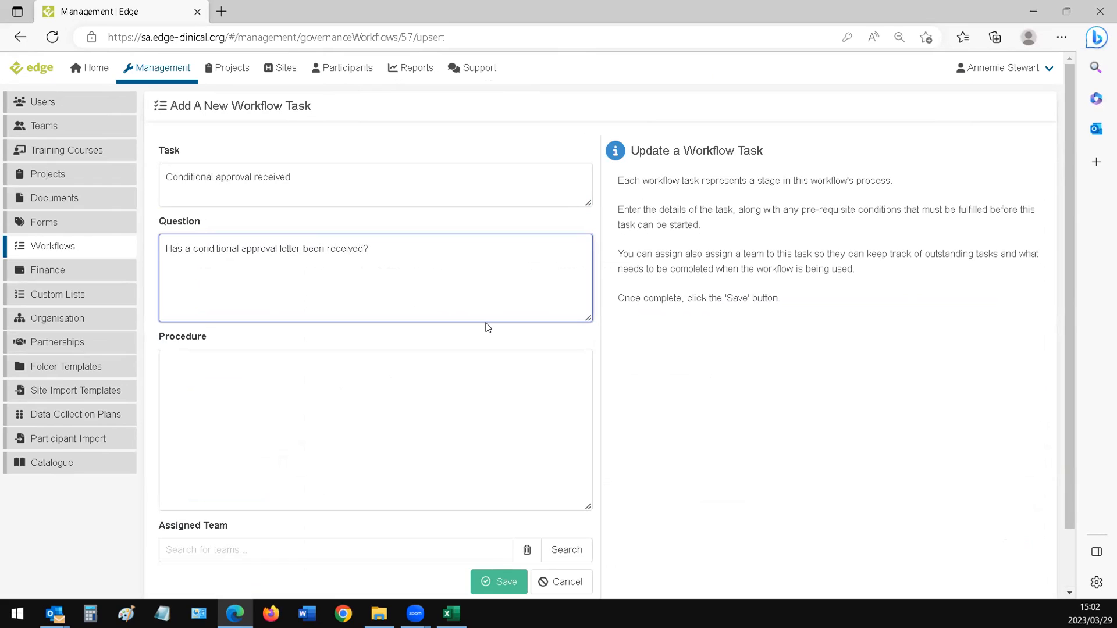
# Enter the procedure "Received a conditional approval letter by mail / email", save the task, and review the workflow's task list
pyautogui.click(441, 382)
pyautogui.write('Receive')
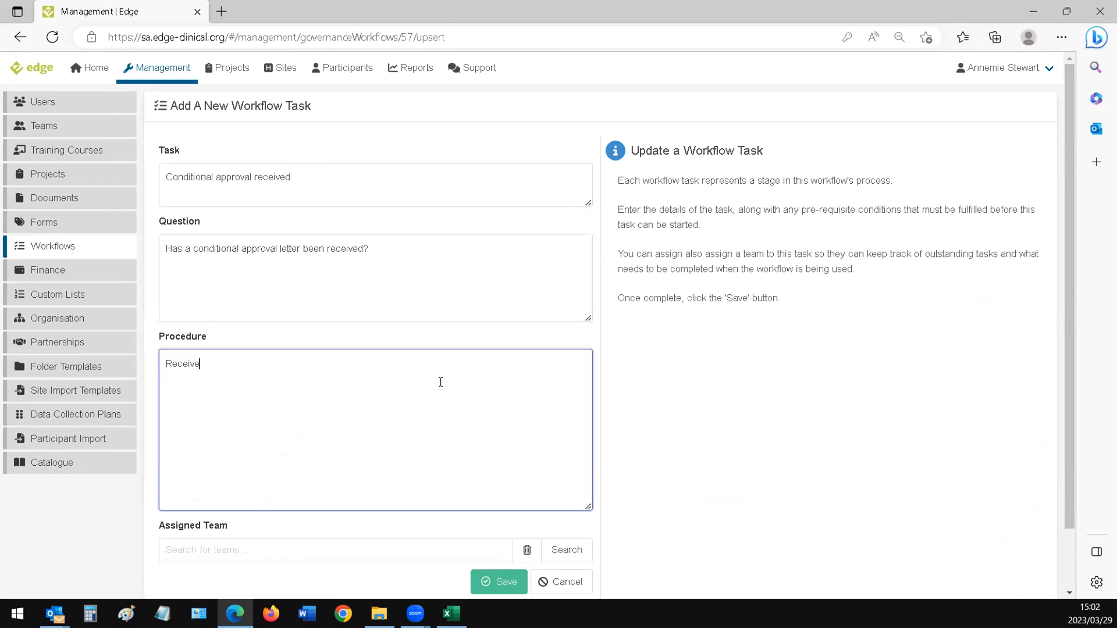
pyautogui.write('d a conditional approval lette')
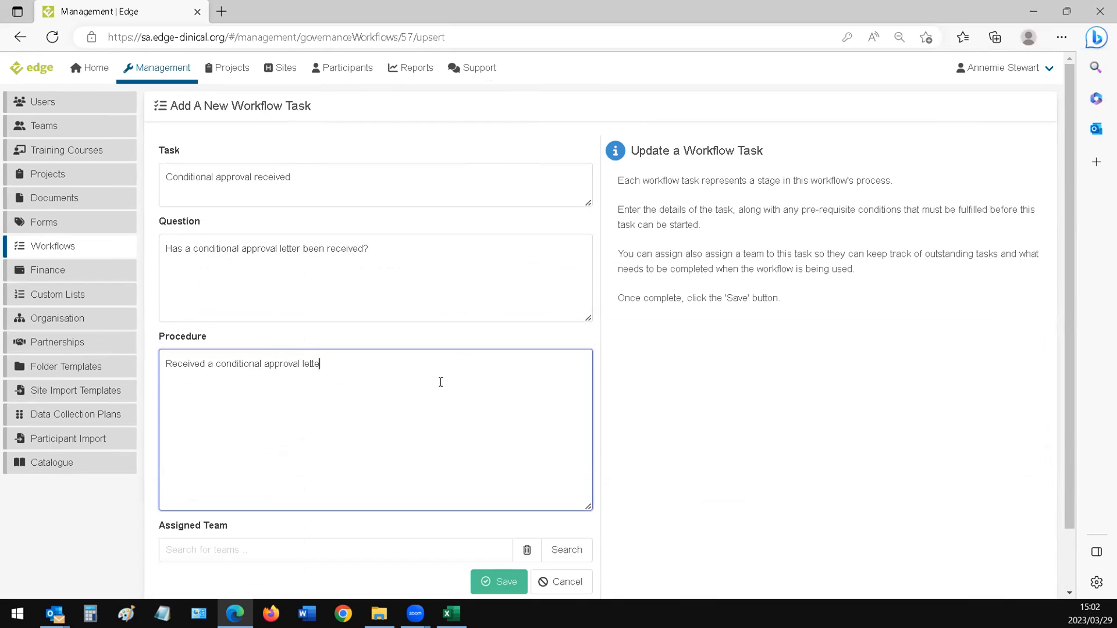
pyautogui.write('r by mail / email?')
pyautogui.click(504, 582)
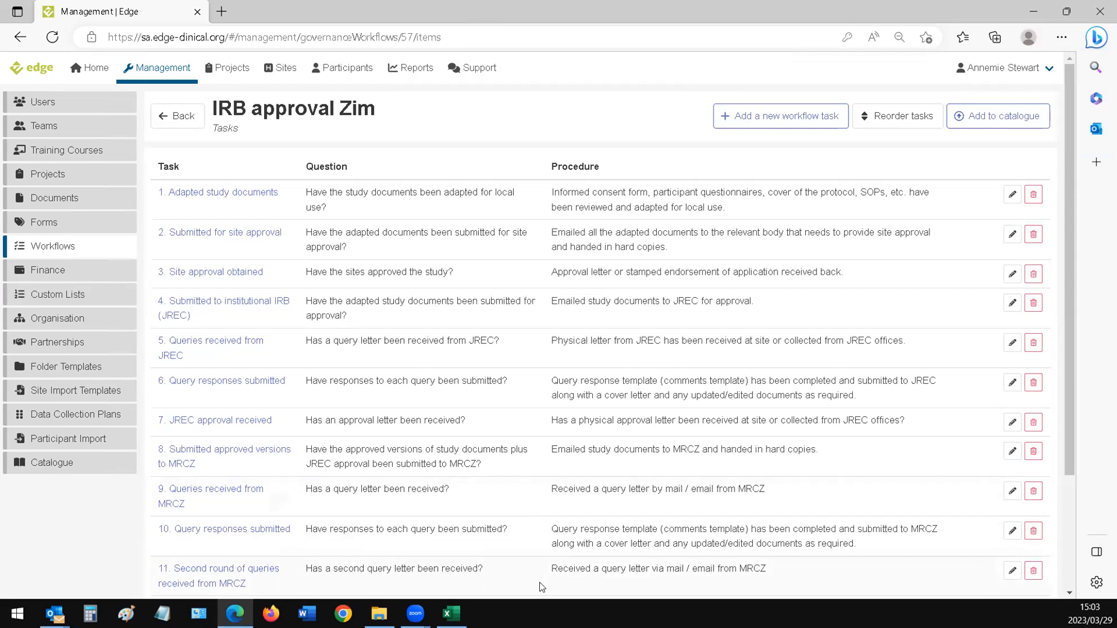
pyautogui.scroll(-3, 585, 545)
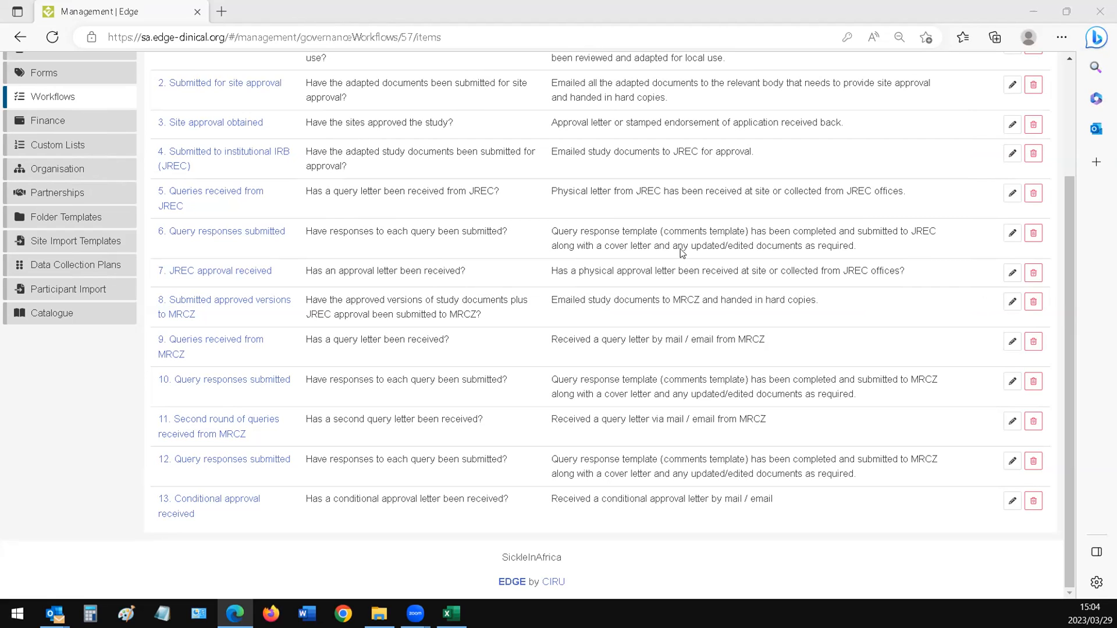
pyautogui.scroll(3, 648, 421)
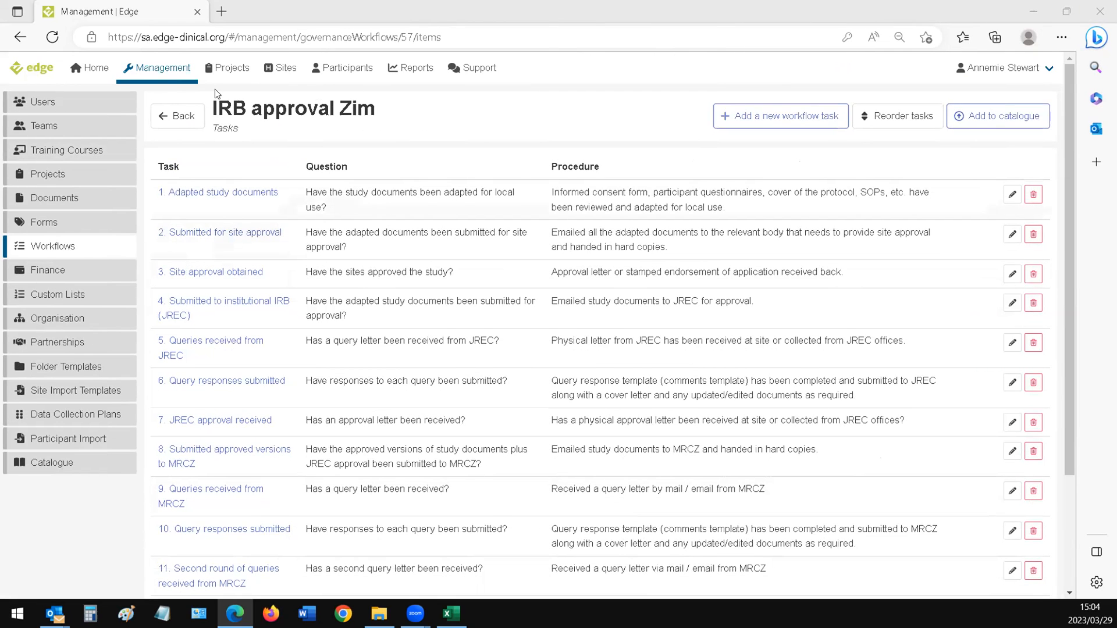
# Open the workflows of the Newborn Screening project's Parirenyatwa Group of Hospitals site
pyautogui.click(244, 69)
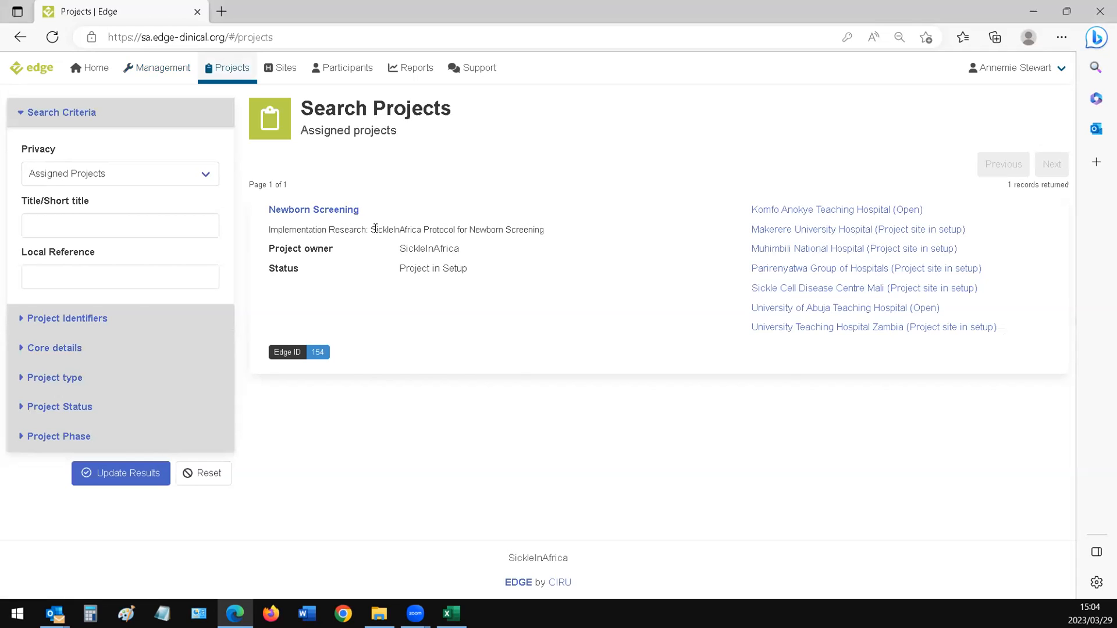
pyautogui.click(820, 271)
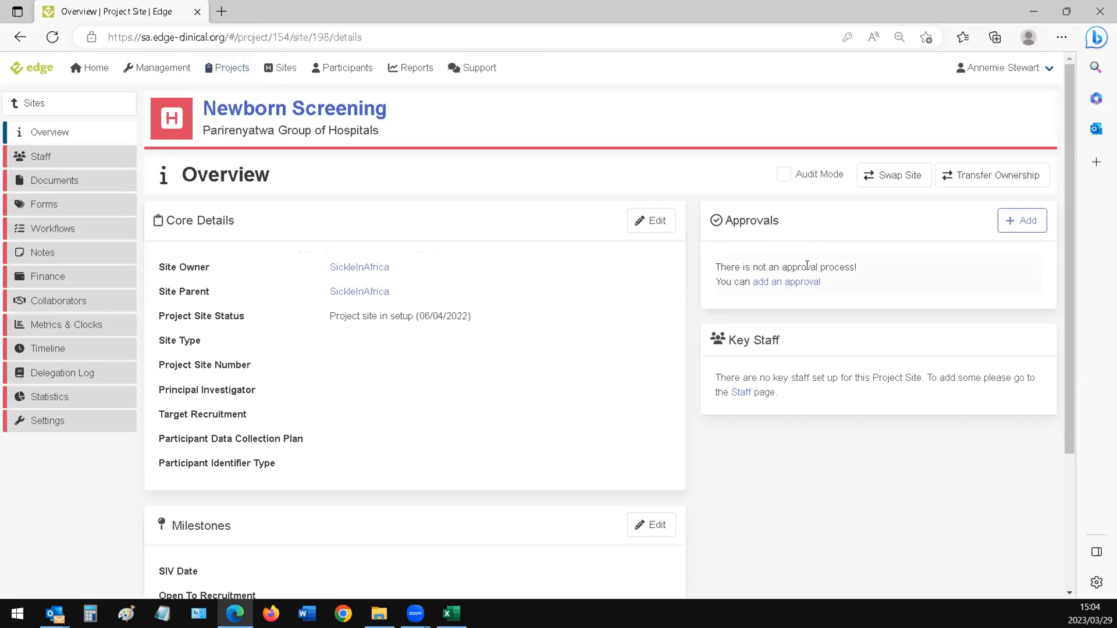
pyautogui.click(58, 230)
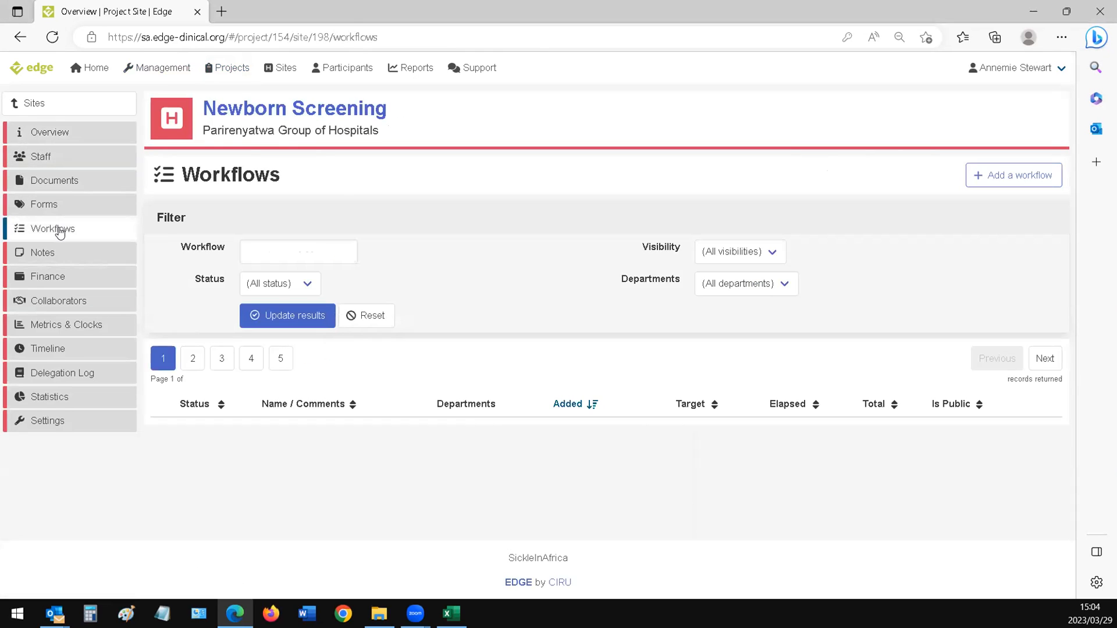
pyautogui.moveTo(467, 435); pyautogui.dragTo(698, 435)
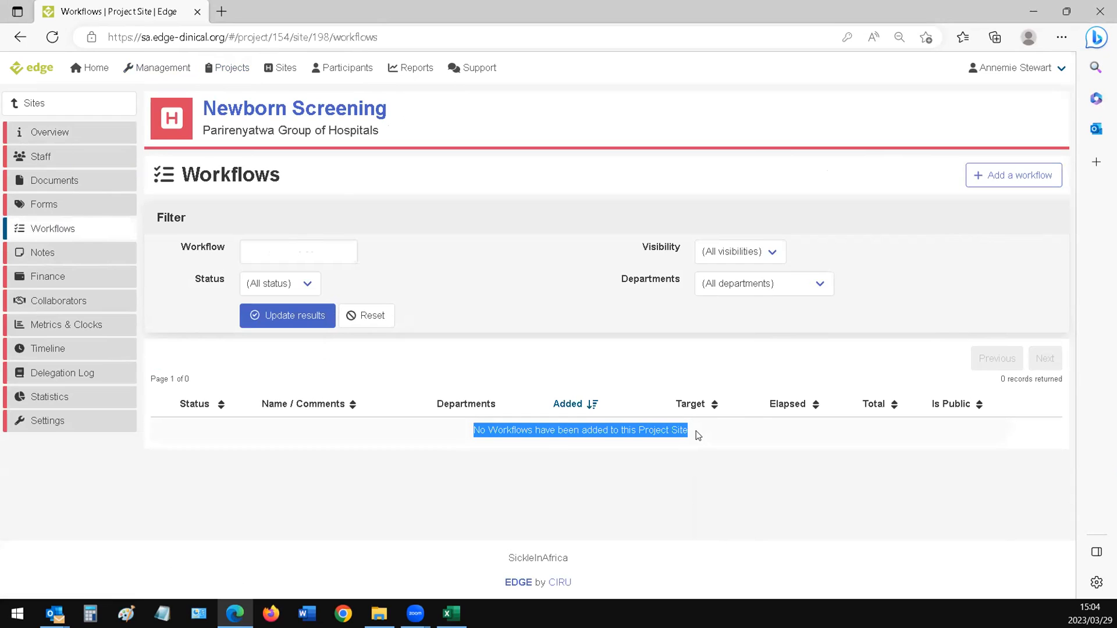
pyautogui.click(668, 476)
# Add the IRB approval Zim workflow to the project site as a public workflow and save it
pyautogui.click(1018, 183)
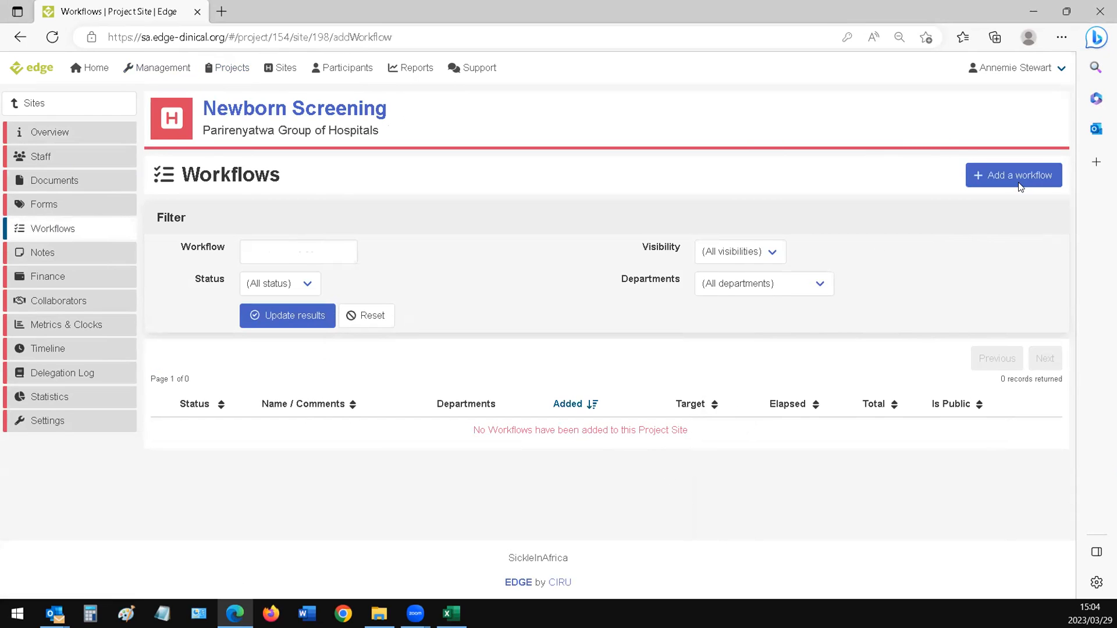
pyautogui.click(436, 247)
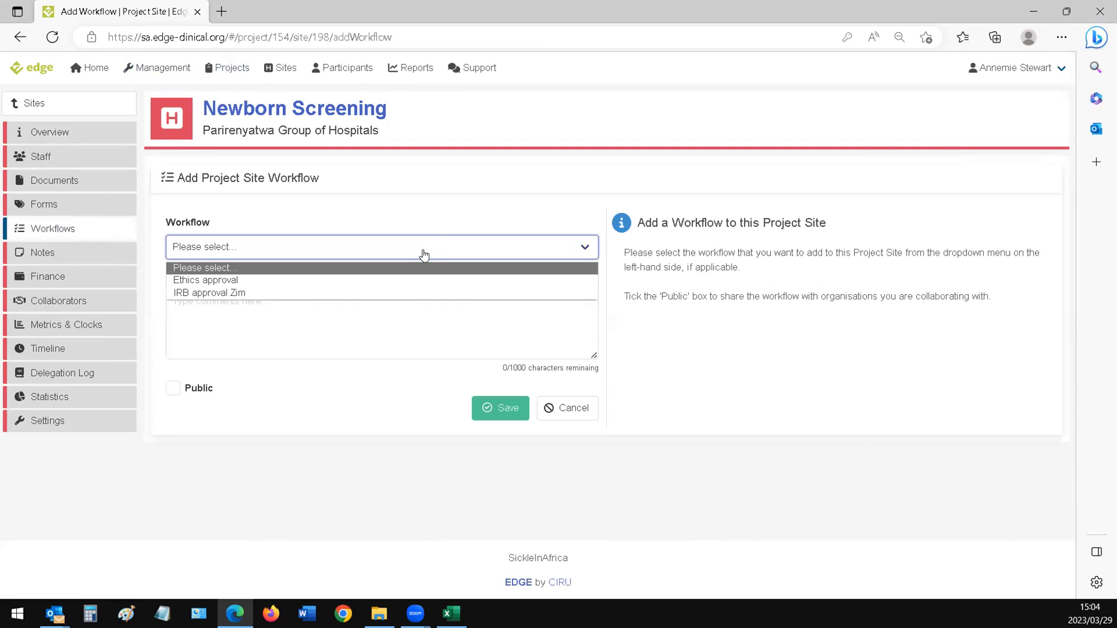
pyautogui.click(202, 292)
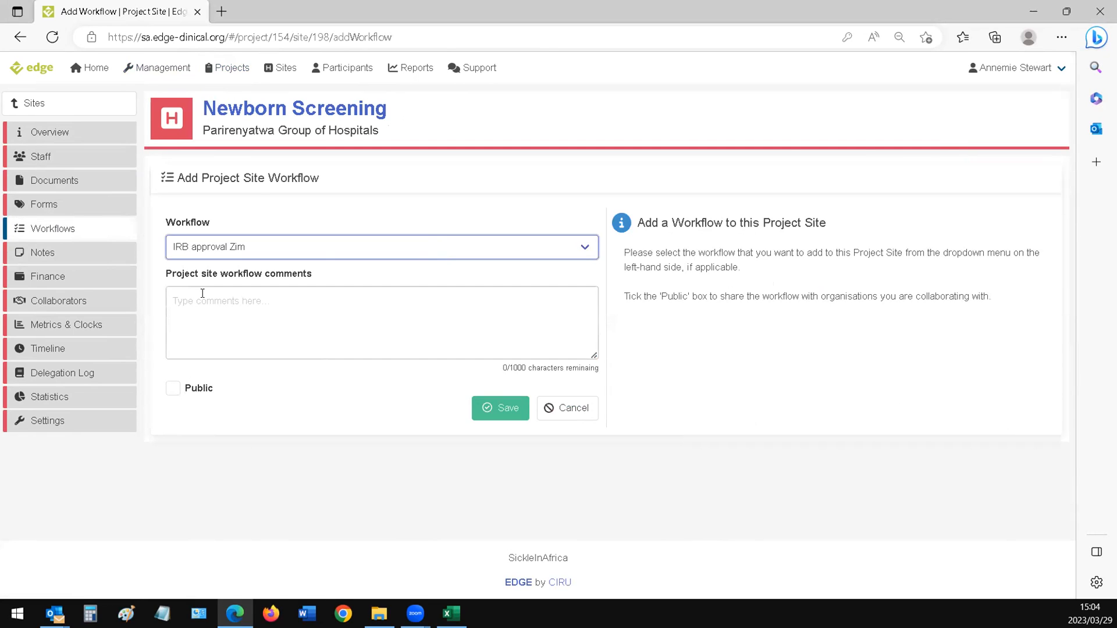
pyautogui.click(172, 389)
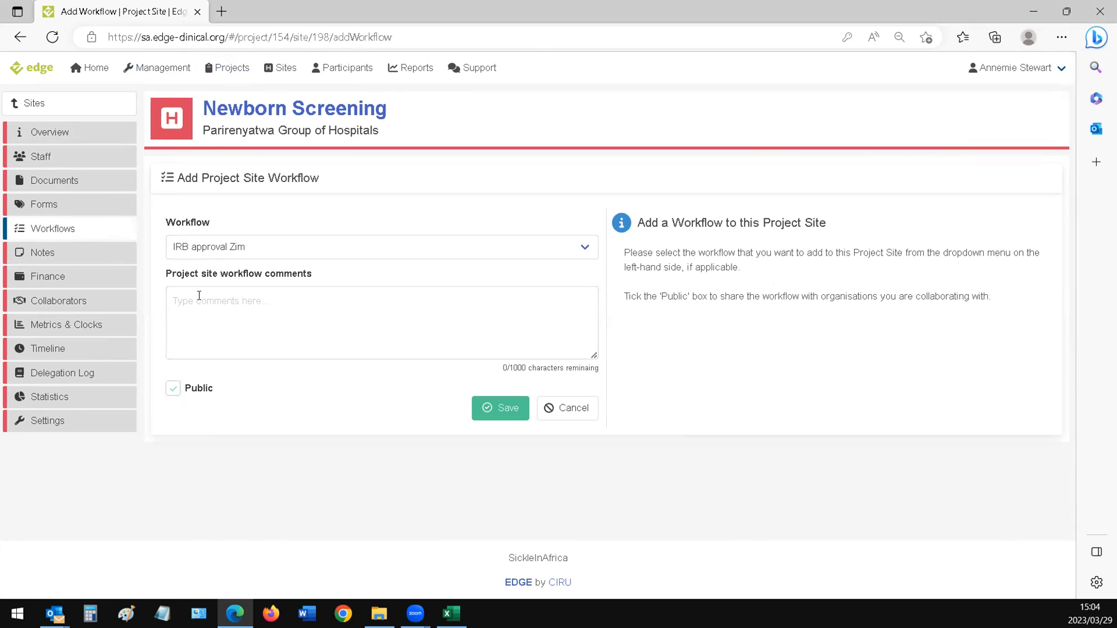
pyautogui.click(507, 409)
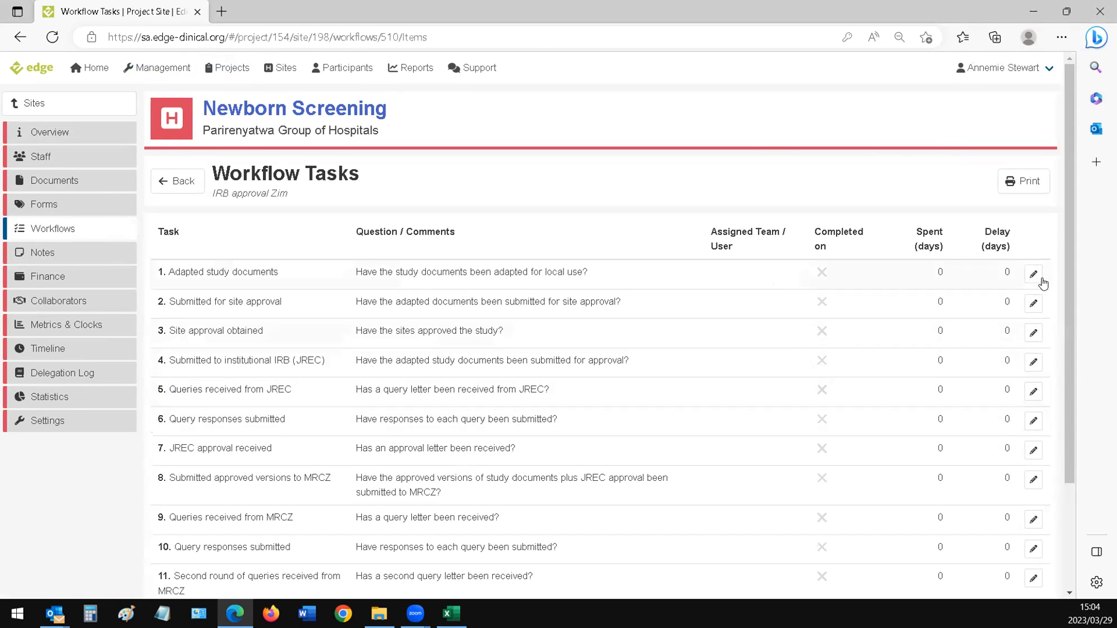
# Review the tasks of the site's IRB approval Zim workflow and return to the site's workflow list
pyautogui.scroll(-3, 843, 447)
pyautogui.scroll(3, 832, 442)
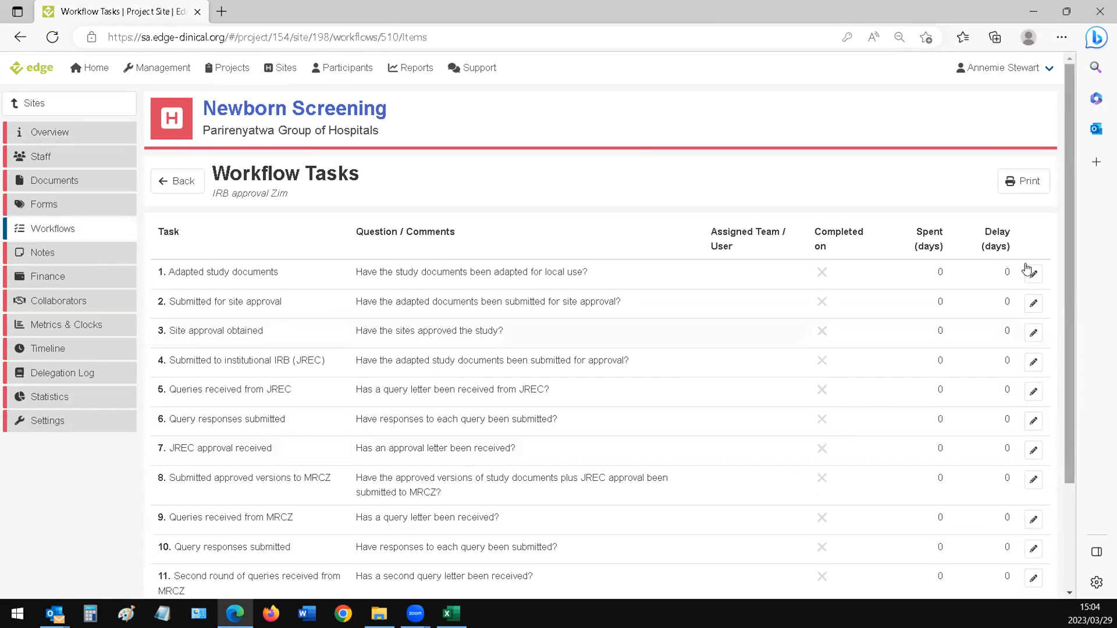
pyautogui.scroll(-3, 704, 459)
pyautogui.scroll(3, 704, 454)
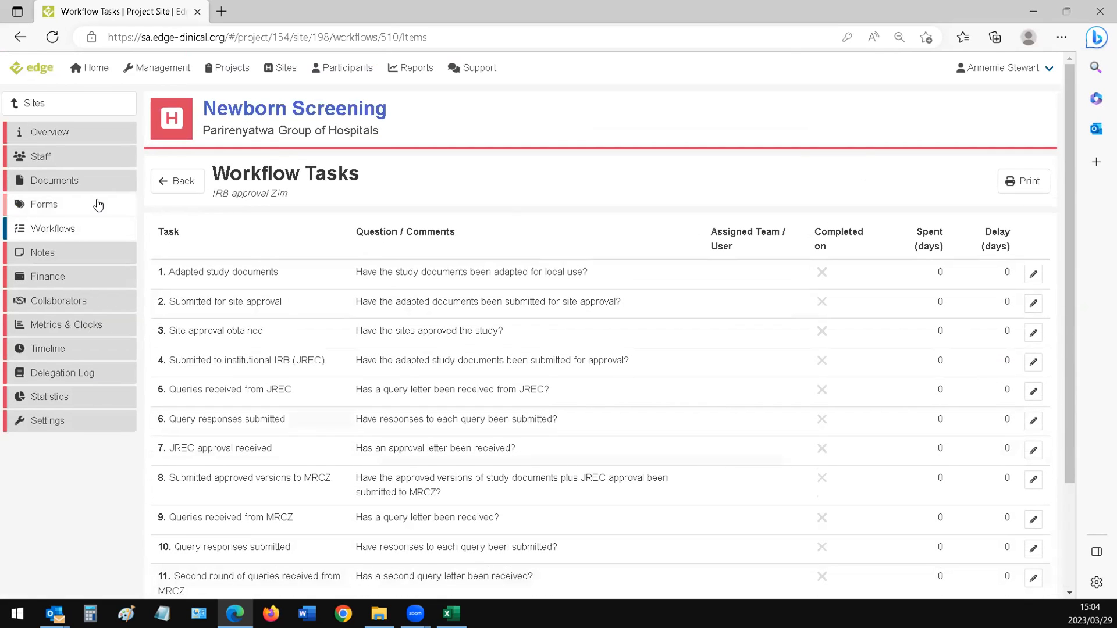
pyautogui.click(178, 180)
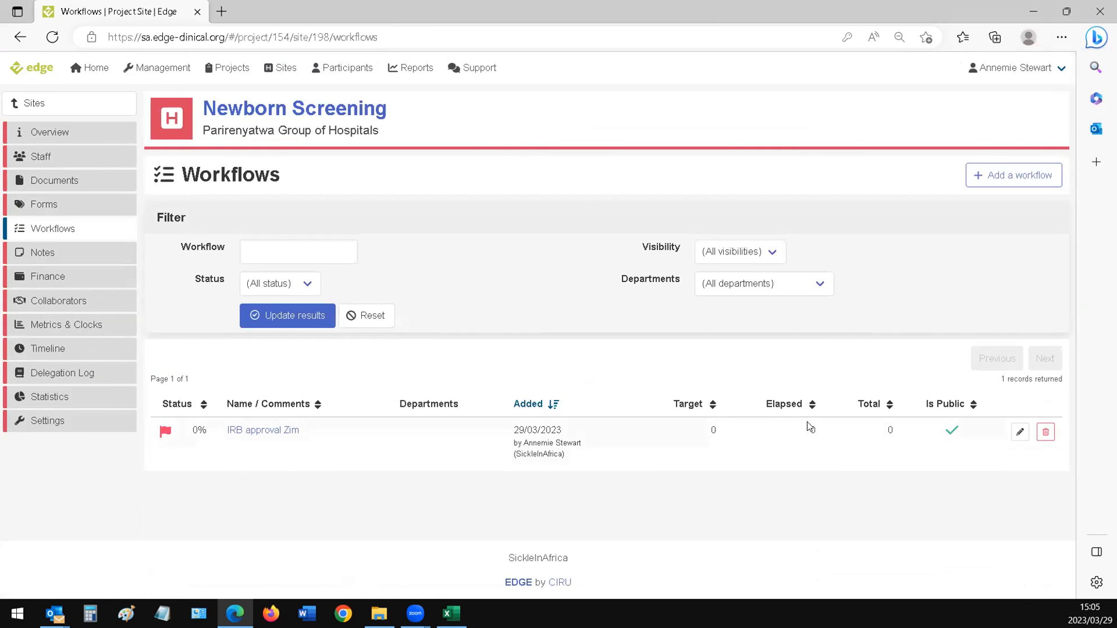
# Delete the IRB approval Zim workflow from the project site and confirm the deletion
pyautogui.click(1045, 437)
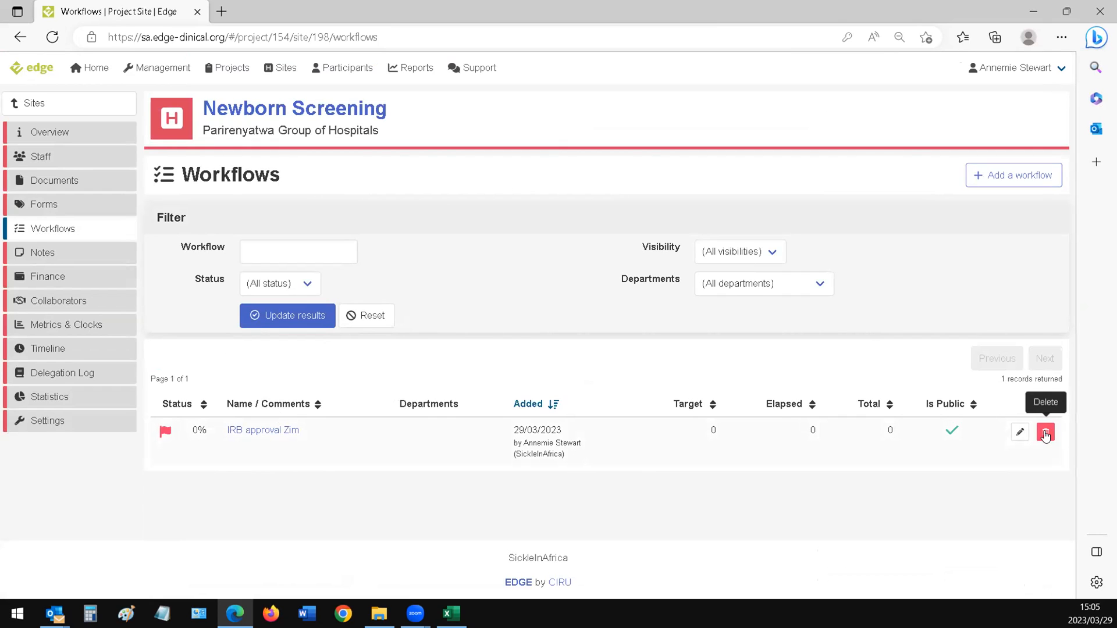
pyautogui.click(1045, 435)
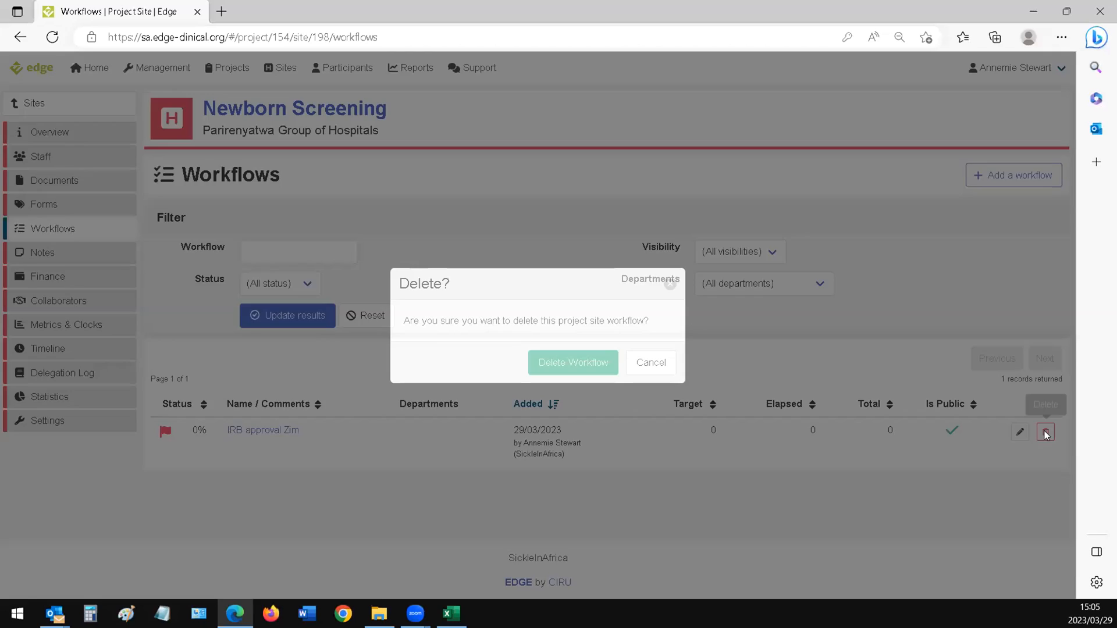
pyautogui.click(583, 368)
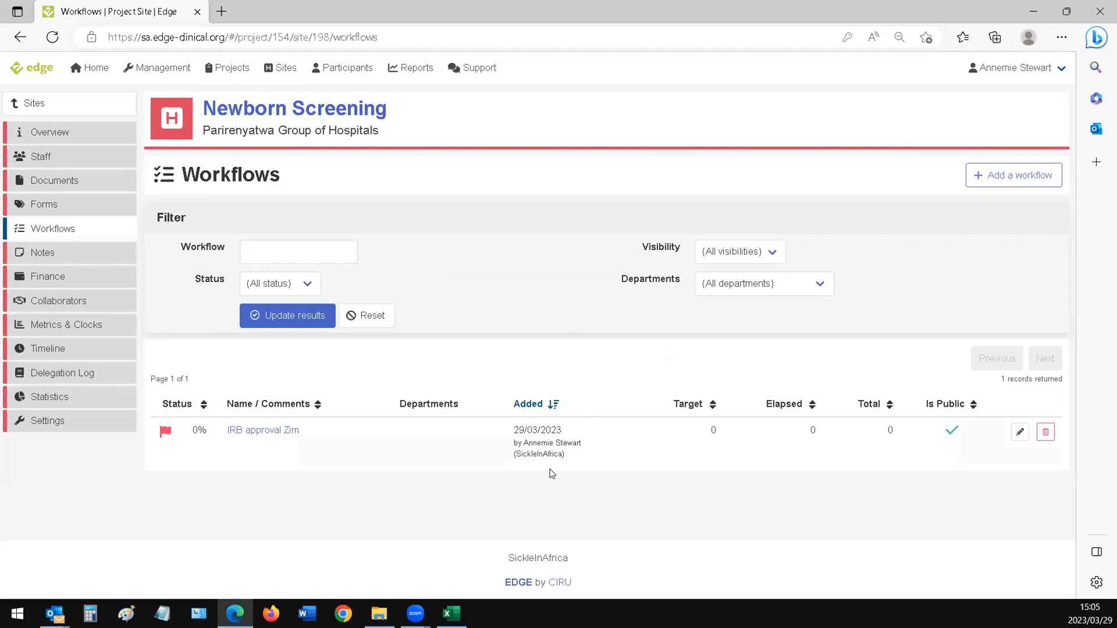